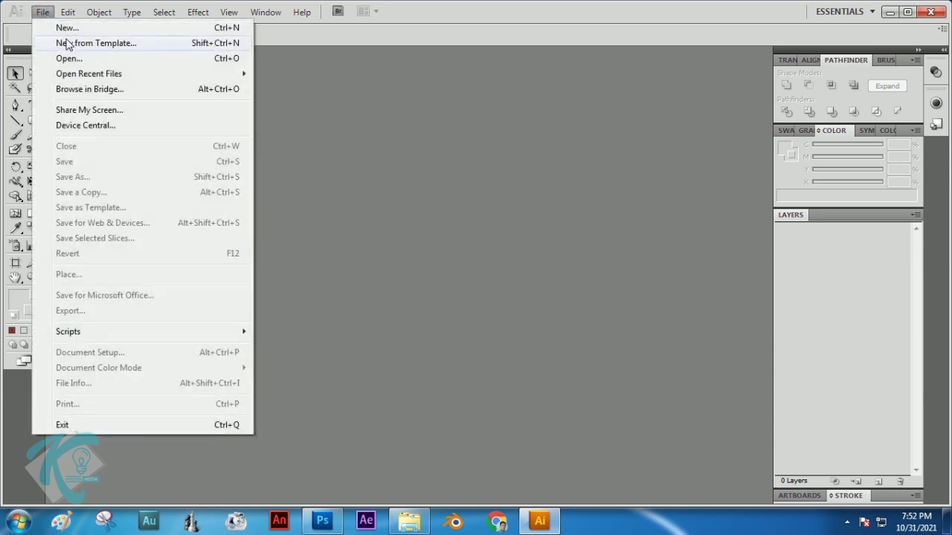
# Create a new A4 document in landscape orientation with centimetres as units
pyautogui.click(67, 29)
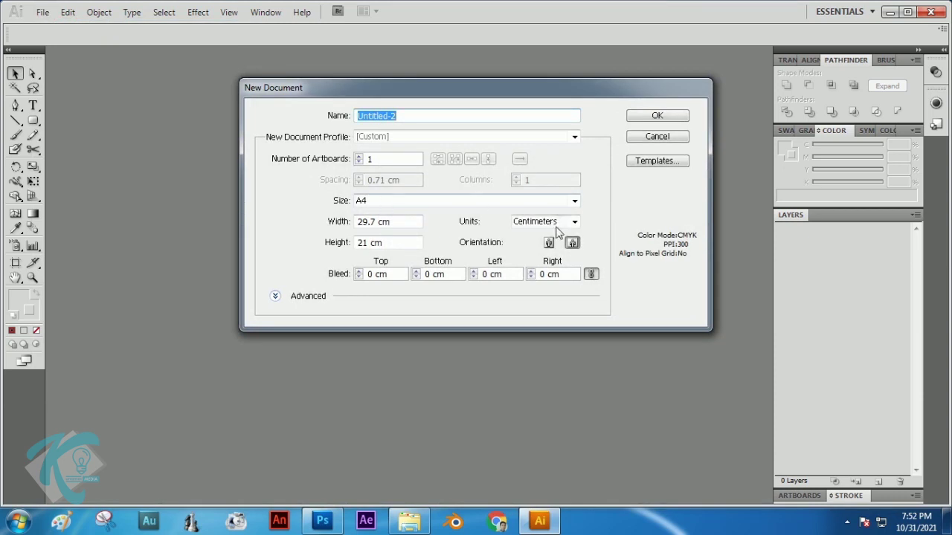
pyautogui.click(572, 244)
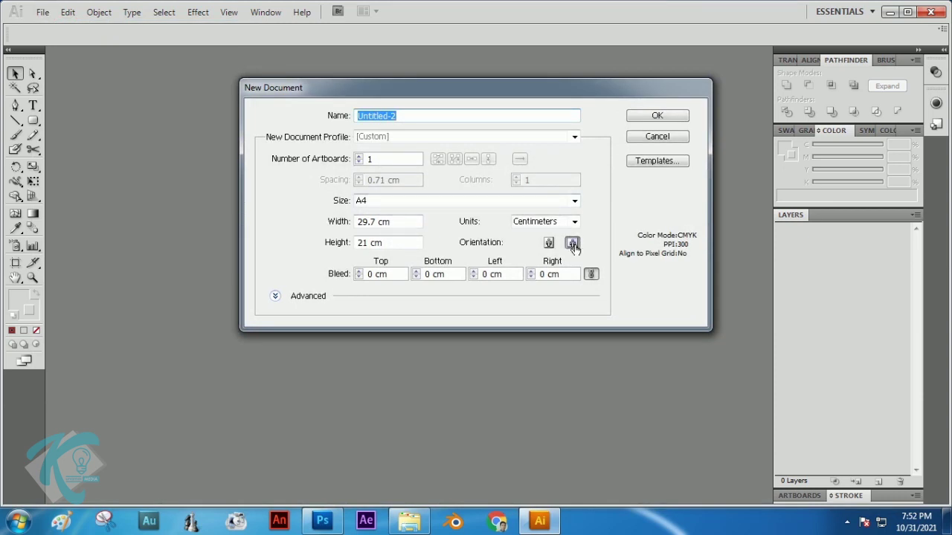
pyautogui.click(654, 117)
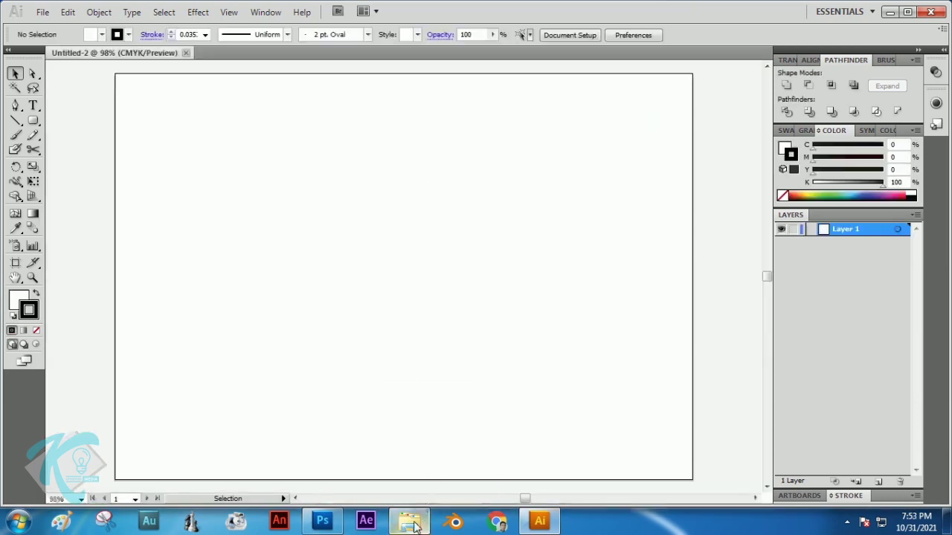
# Place the Path Finder 4 image from the Image References folder onto the artboard
pyautogui.click(410, 521)
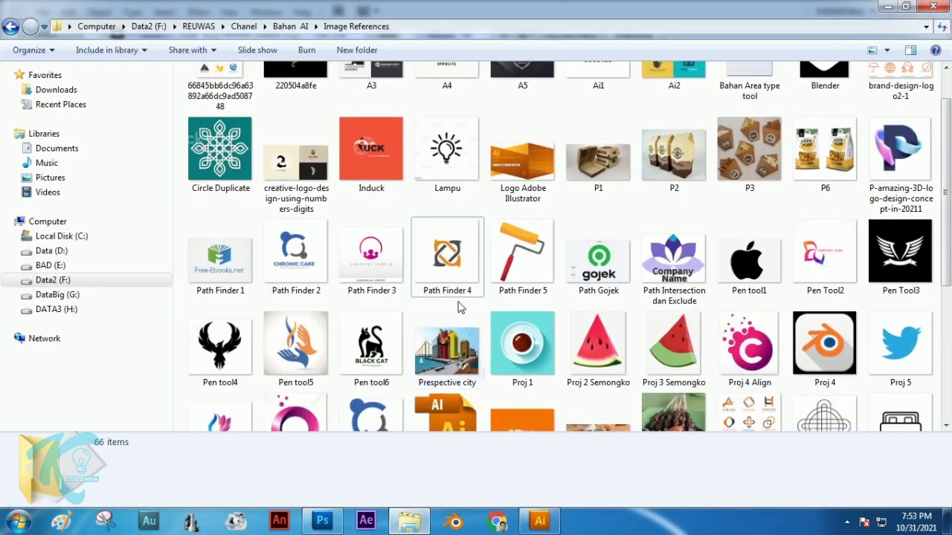
pyautogui.click(451, 266)
pyautogui.moveTo(447, 255); pyautogui.dragTo(406, 248)
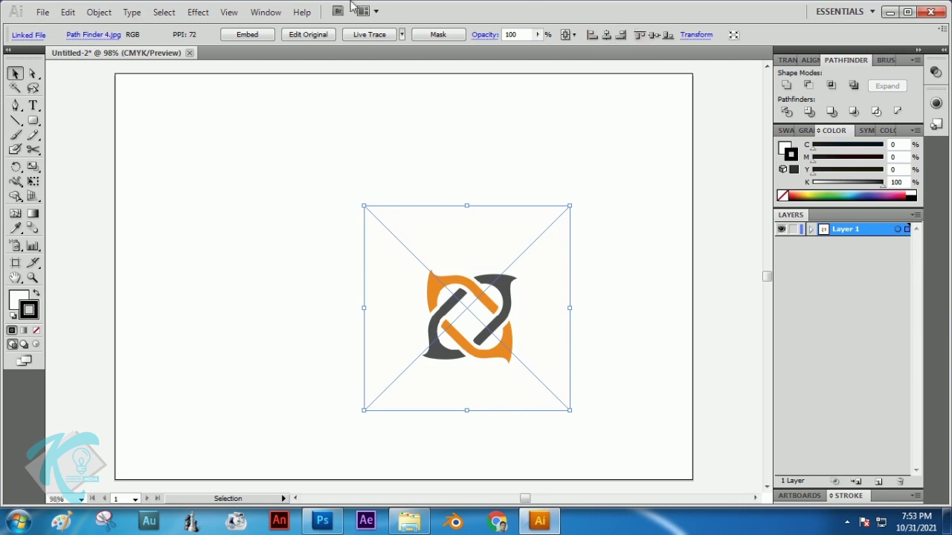
# Show the Align panel and open its Align To choices
pyautogui.click(268, 13)
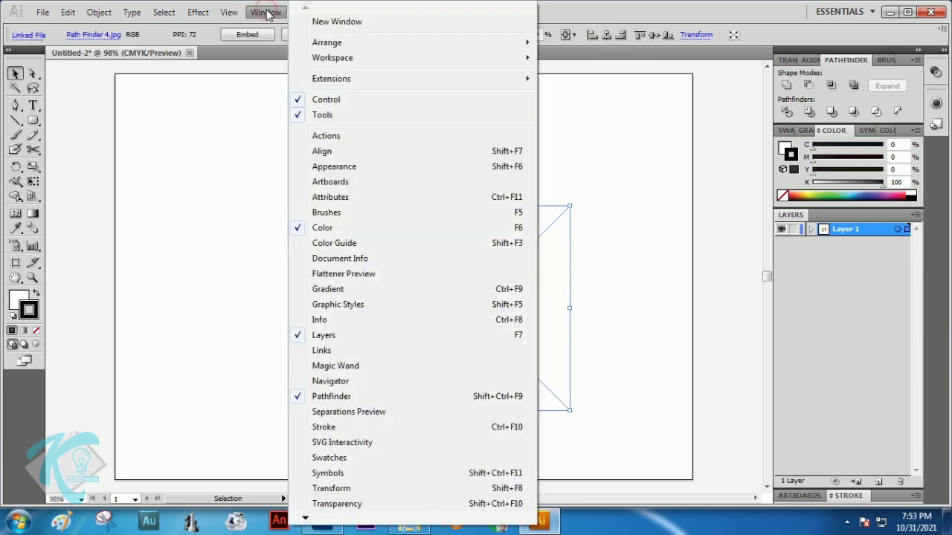
pyautogui.click(321, 152)
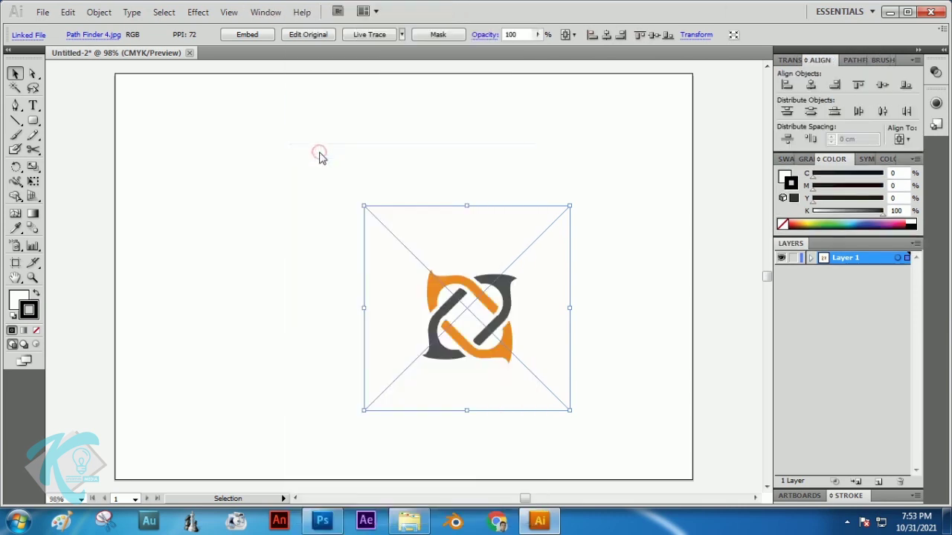
pyautogui.click(901, 140)
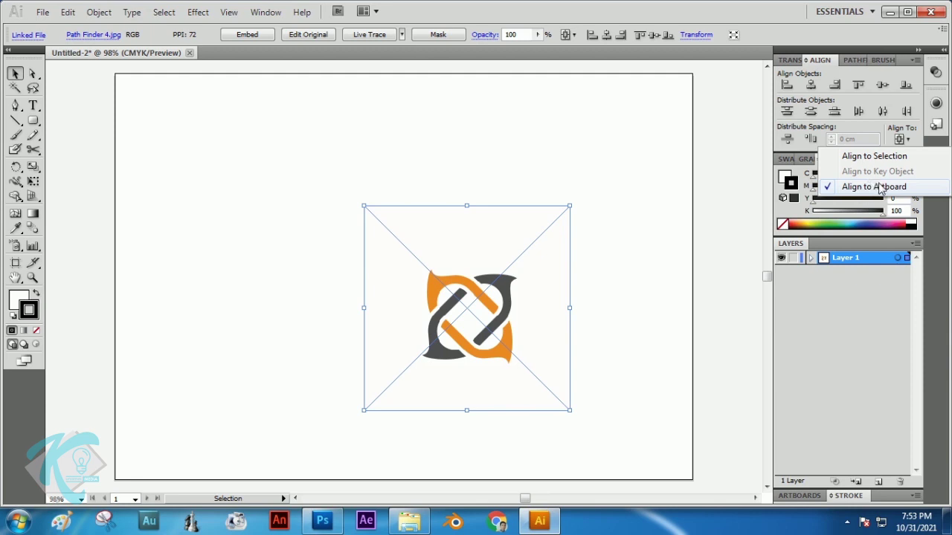
# Hide the Align panel's extra options and show them again
pyautogui.click(917, 60)
pyautogui.click(916, 60)
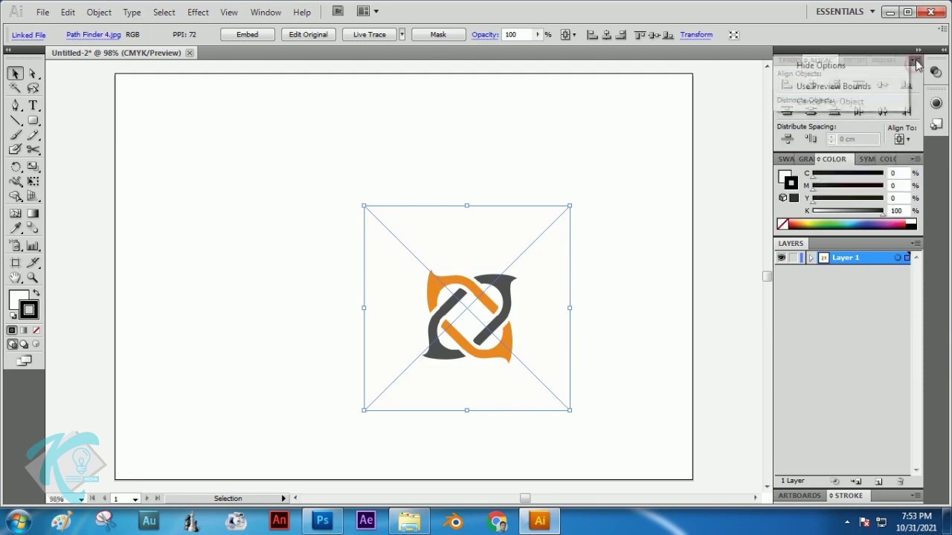
pyautogui.click(825, 67)
pyautogui.click(916, 59)
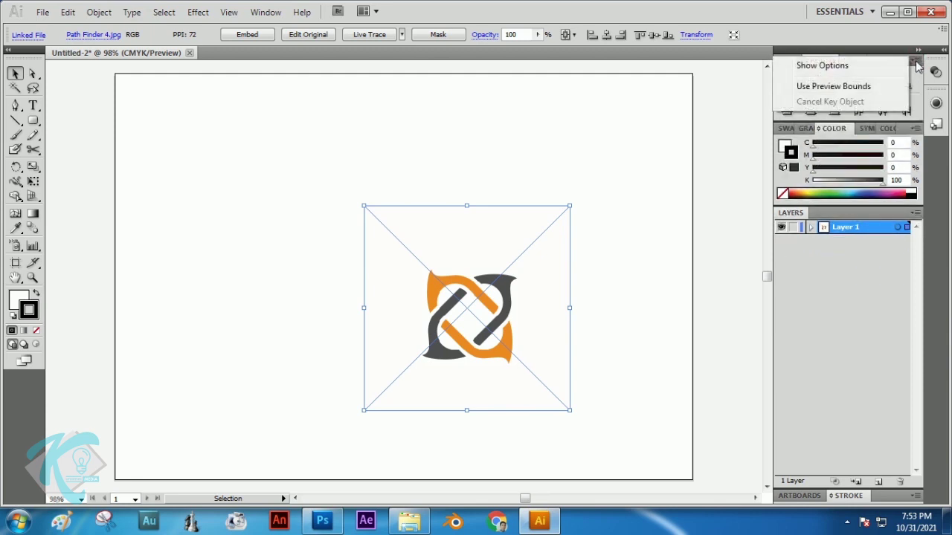
pyautogui.click(815, 67)
# Center the placed logo image horizontally and vertically, using Align to Artboard
pyautogui.click(900, 140)
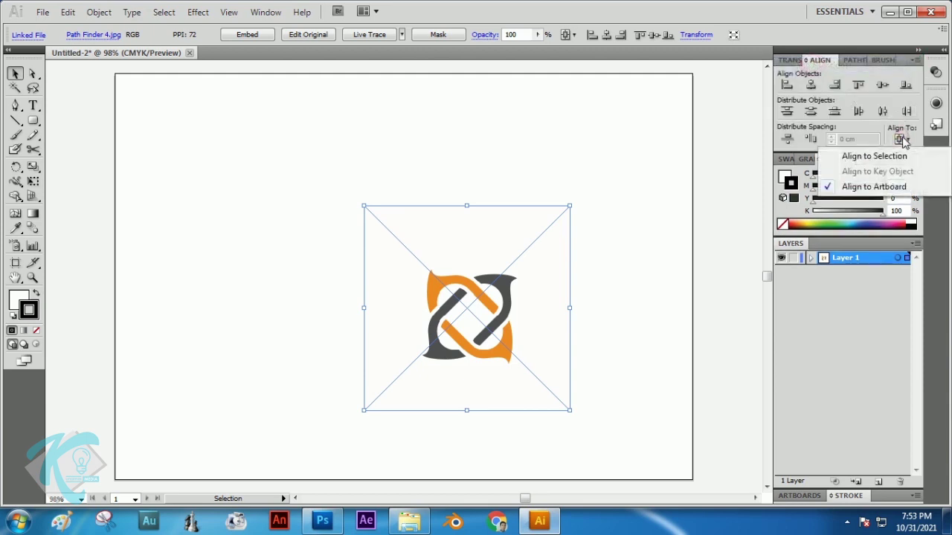
pyautogui.click(873, 190)
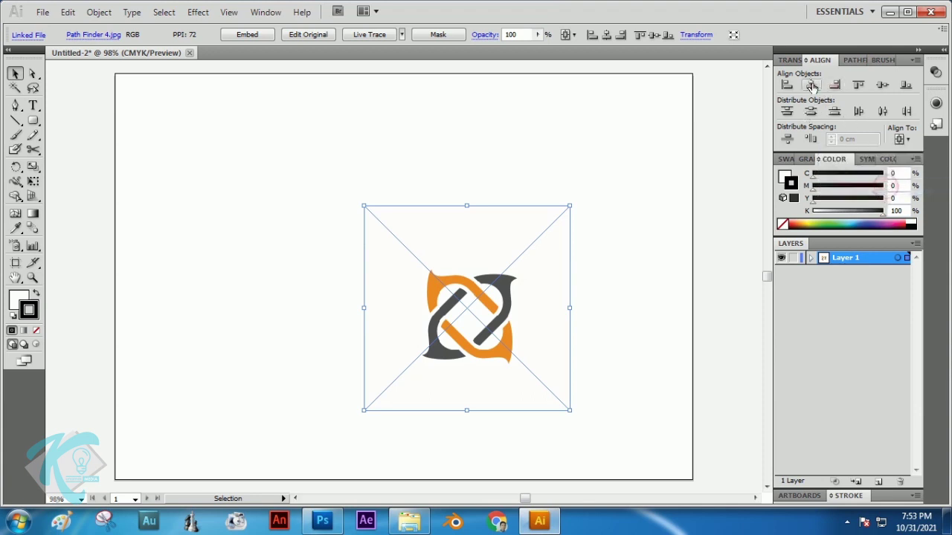
pyautogui.click(811, 84)
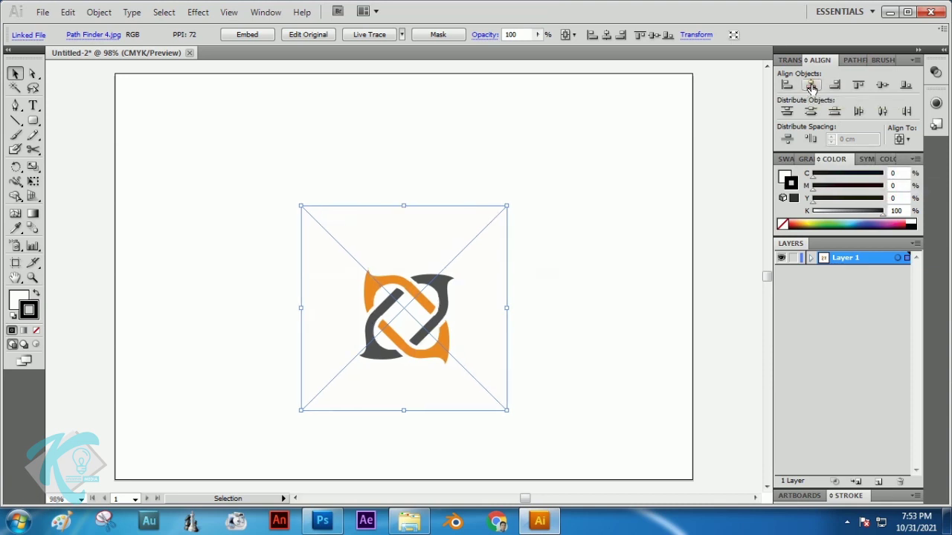
pyautogui.click(883, 86)
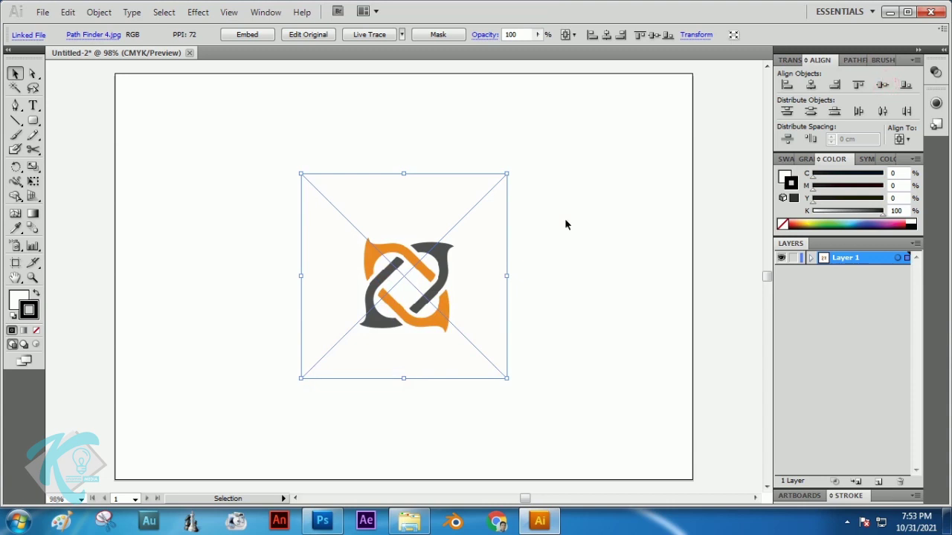
# Lock Layer 1 with the reference image and add a new layer above it
pyautogui.click(792, 258)
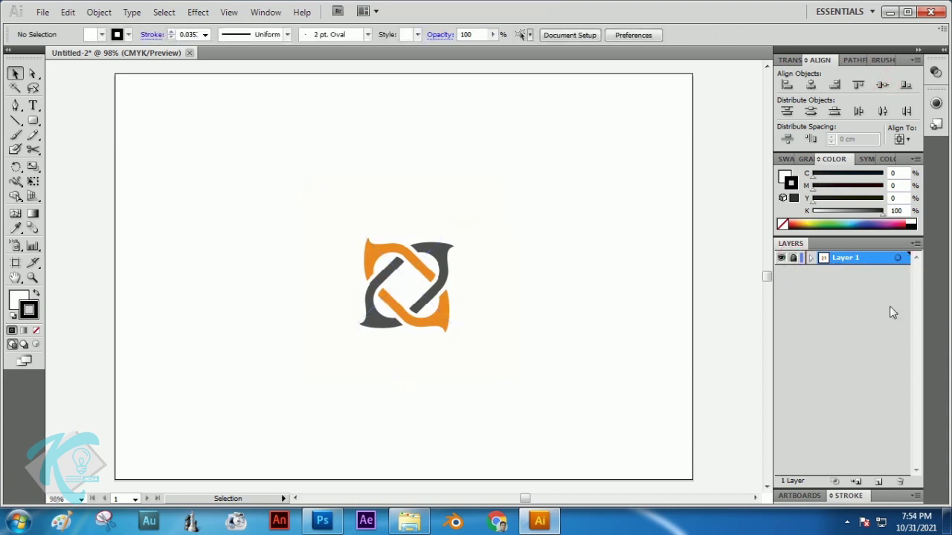
pyautogui.click(878, 482)
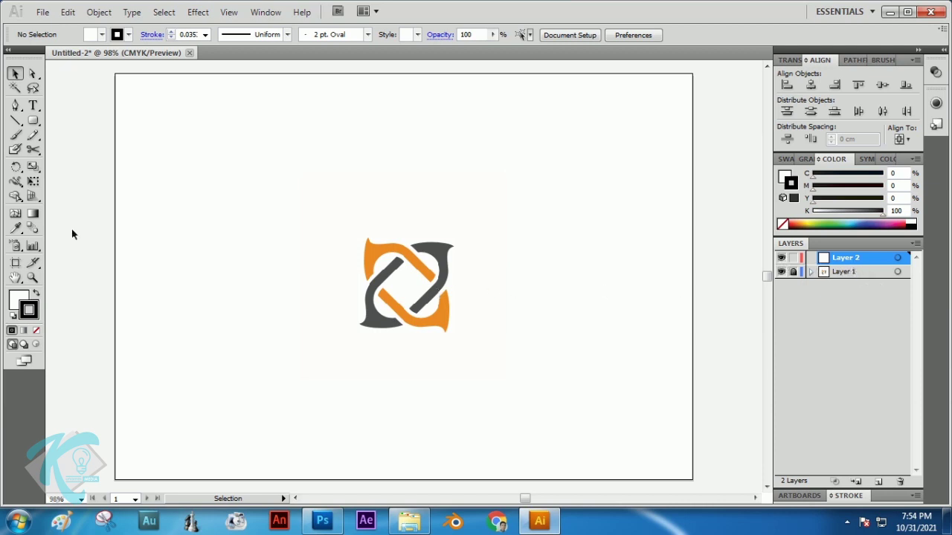
# Unlock Layer 1 and rotate the reference logo image 45° counterclockwise
pyautogui.click(33, 279)
pyautogui.click(35, 281)
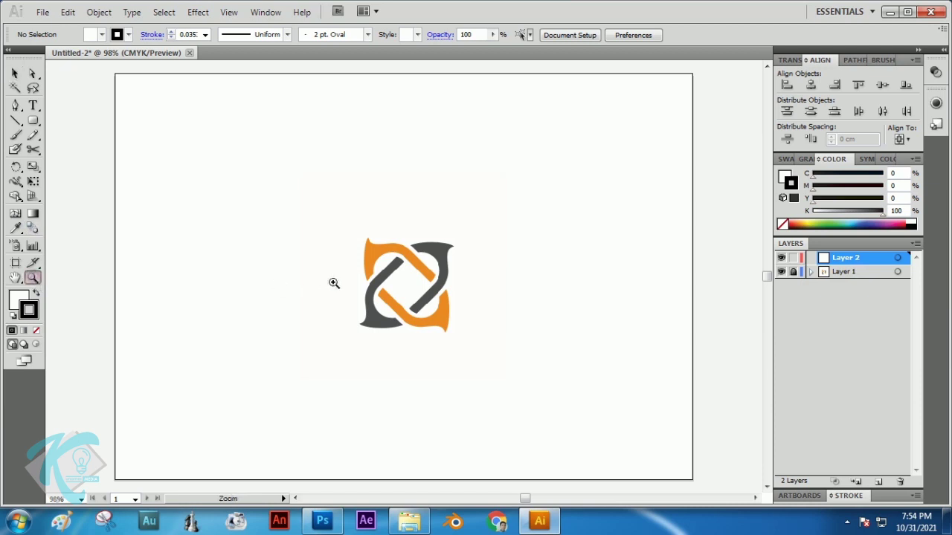
pyautogui.click(409, 283)
pyautogui.click(402, 279)
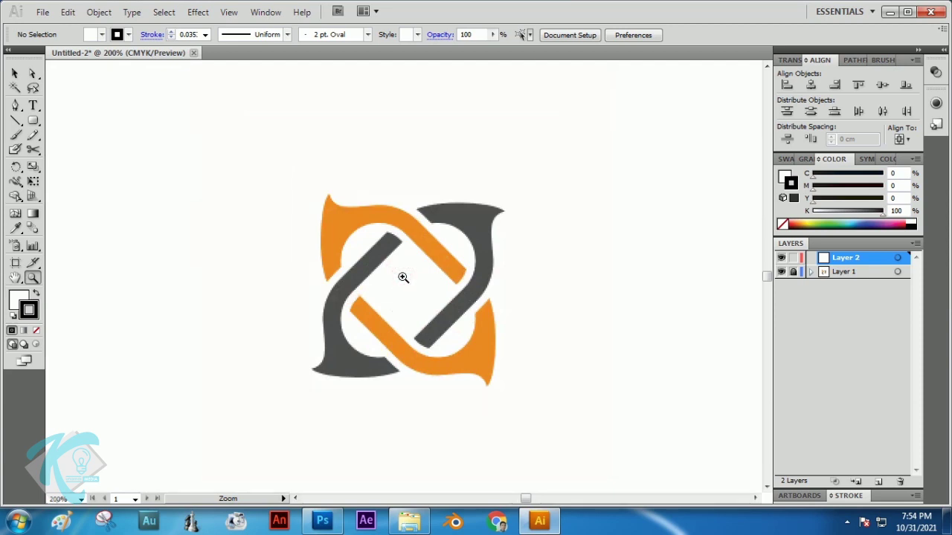
pyautogui.click(15, 74)
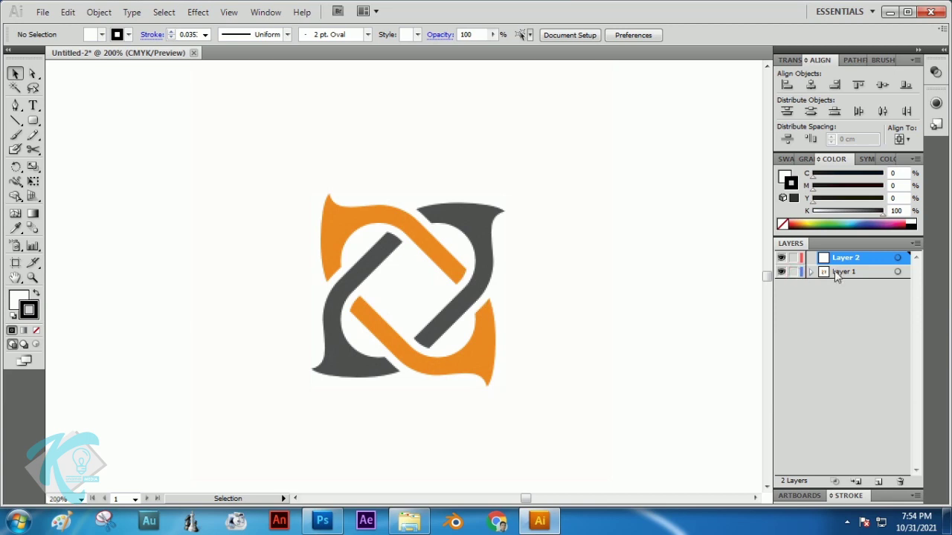
pyautogui.click(385, 220)
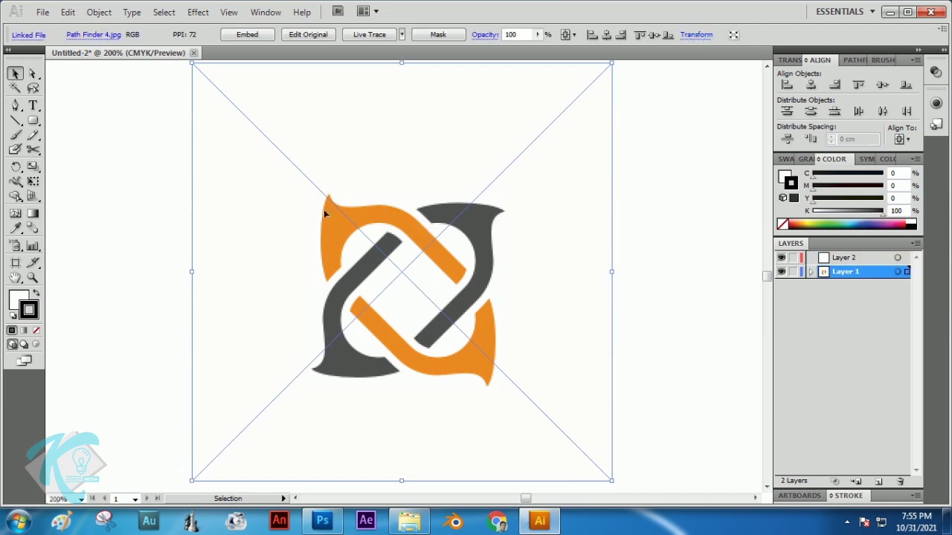
pyautogui.click(694, 37)
pyautogui.doubleClick(618, 81)
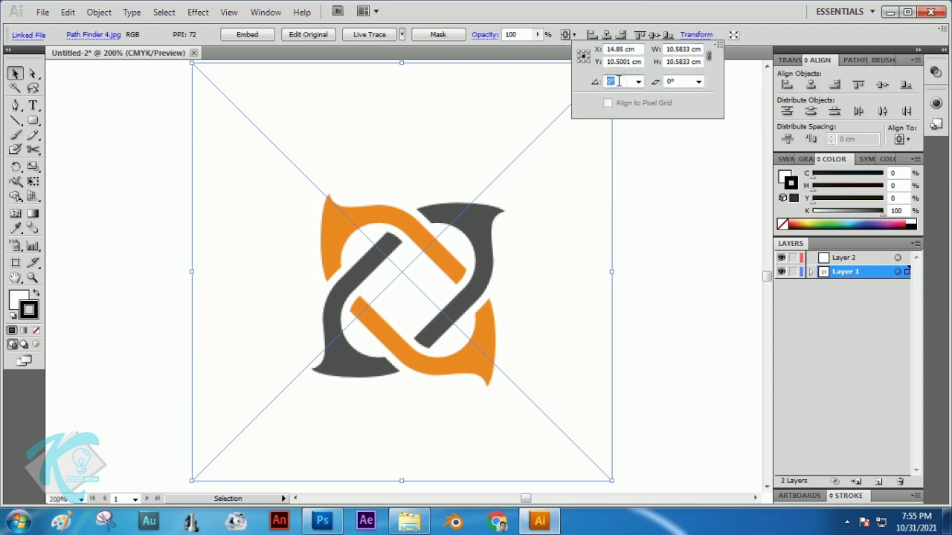
pyautogui.press('Return')
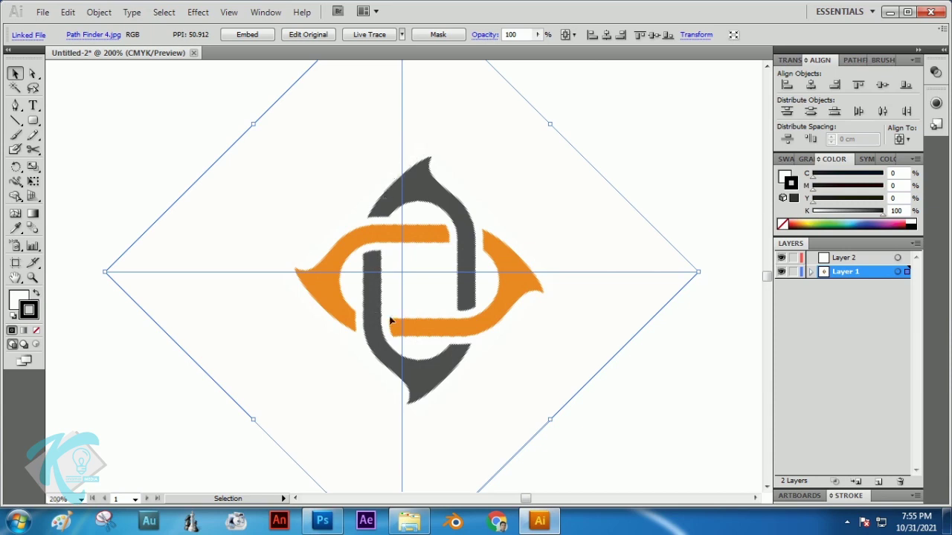
# Lock Layer 1 and create a rounded rectangle on Layer 2, 2.4 cm wide and 4.45 cm high with a 1.7 cm corner radius
pyautogui.click(794, 271)
pyautogui.click(842, 258)
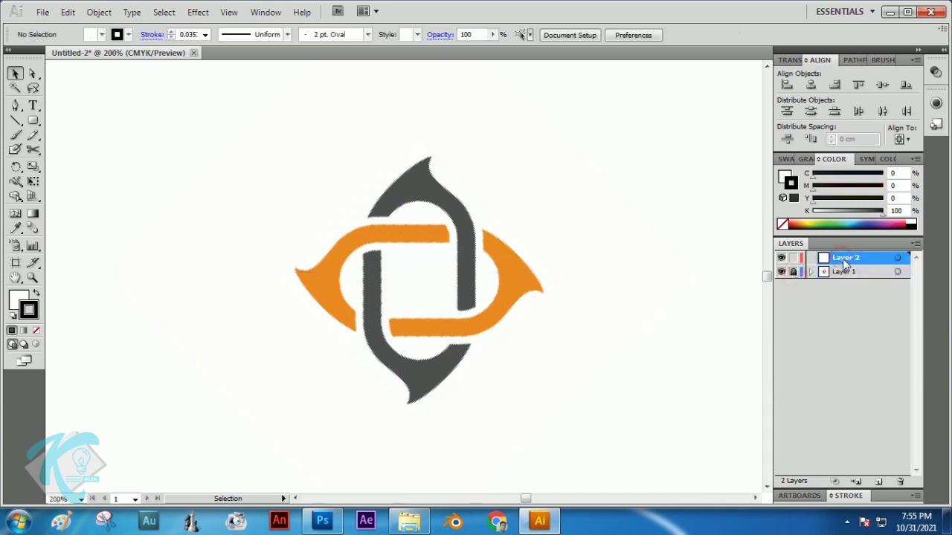
pyautogui.click(33, 121)
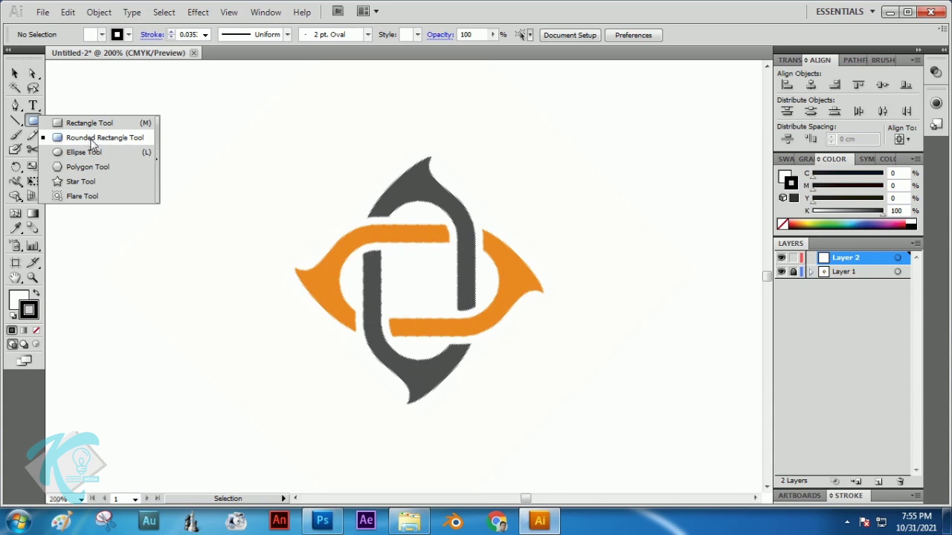
pyautogui.click(92, 139)
pyautogui.click(541, 163)
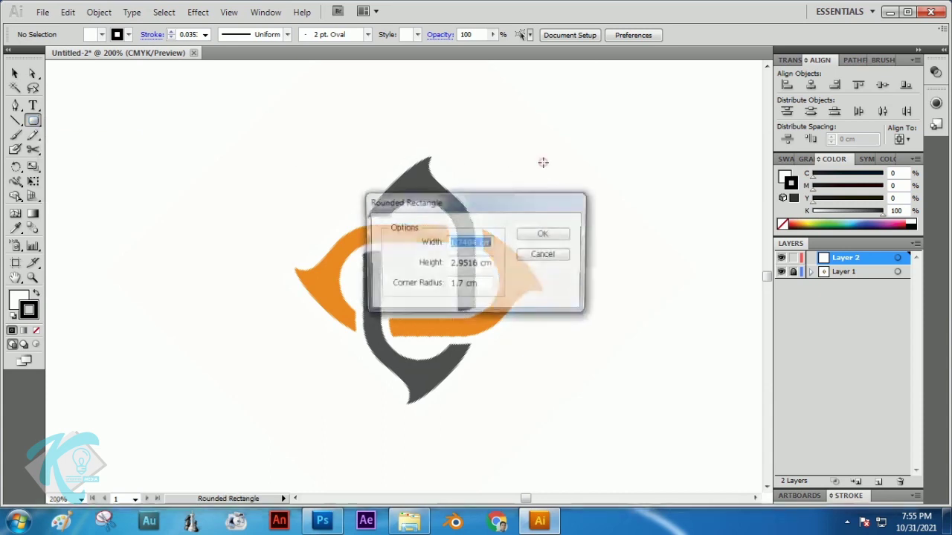
pyautogui.moveTo(521, 198); pyautogui.dragTo(215, 142)
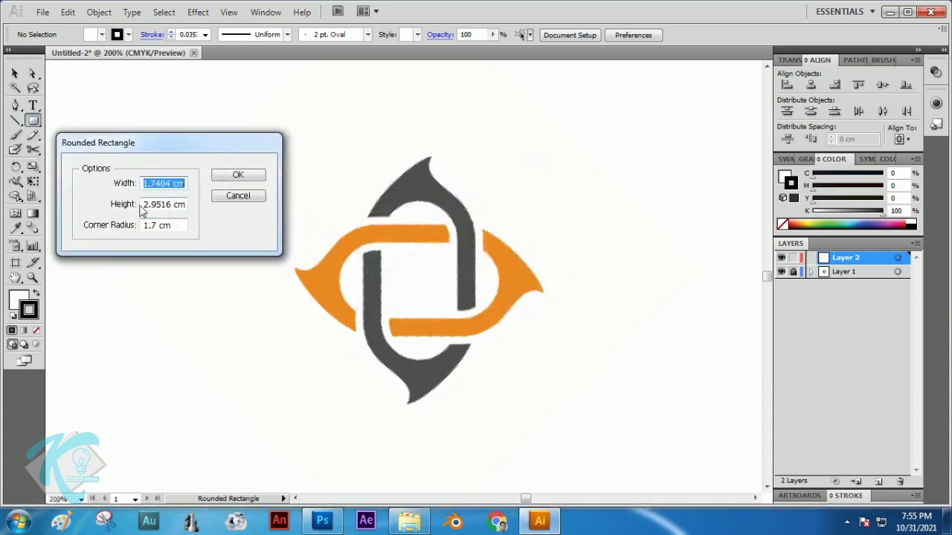
pyautogui.write('2.4')
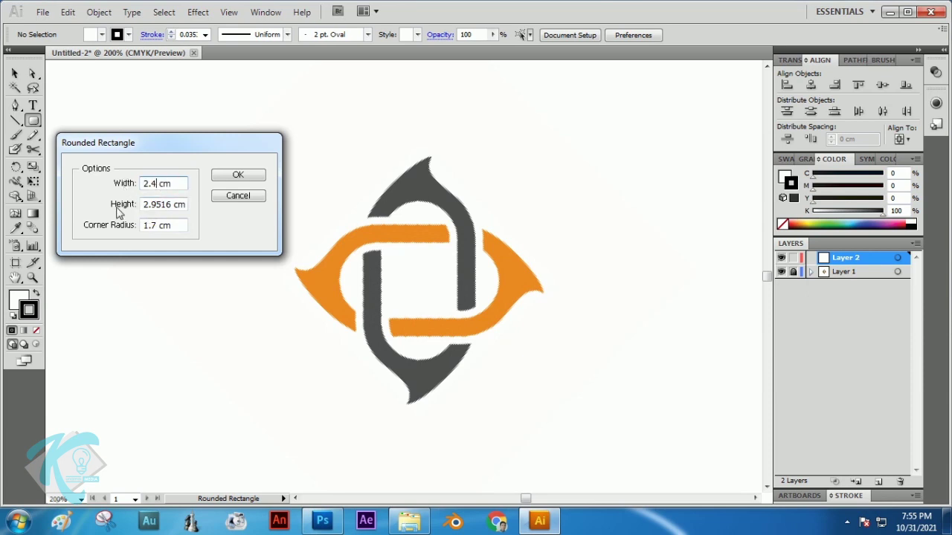
pyautogui.doubleClick(170, 203)
pyautogui.write('4.45')
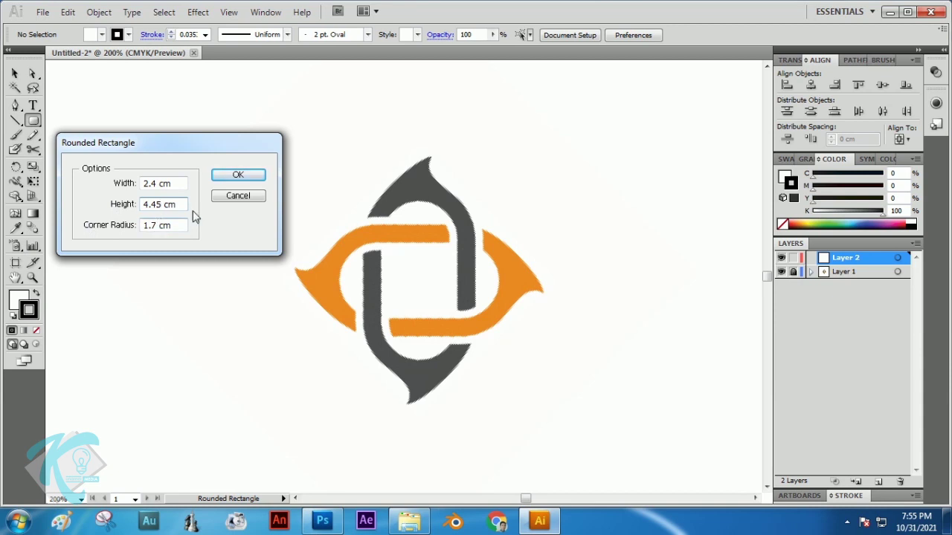
pyautogui.click(238, 177)
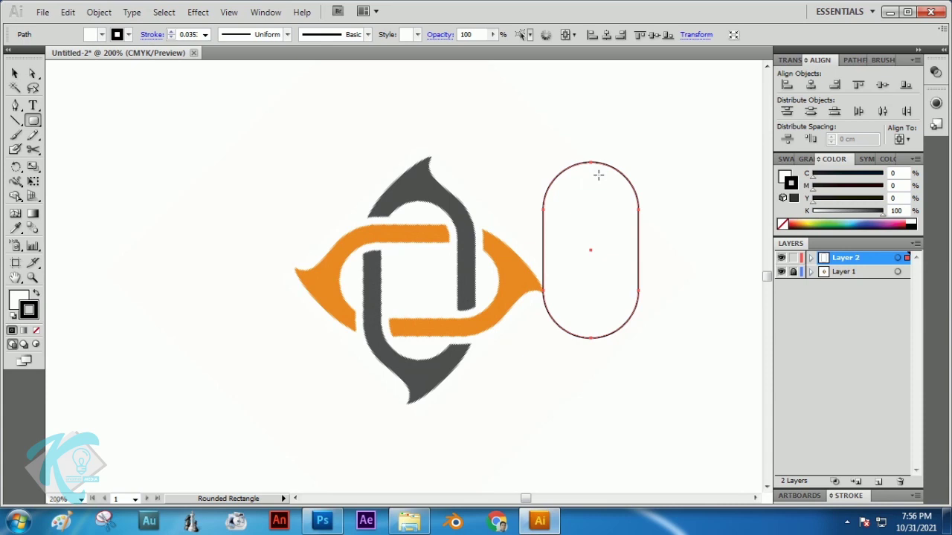
# Move the rounded rectangle over the dark vertical loop in the middle of the reference logo
pyautogui.click(14, 74)
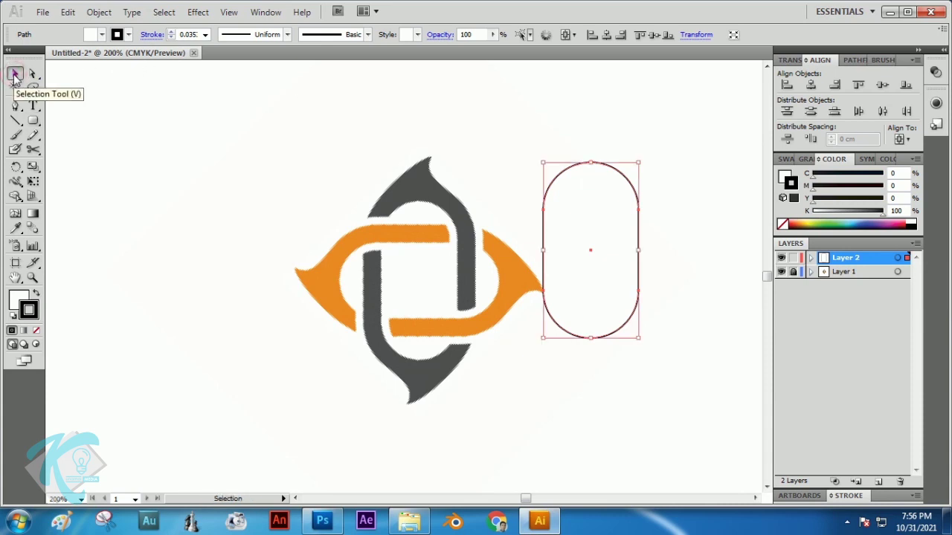
pyautogui.moveTo(606, 168); pyautogui.dragTo(442, 197)
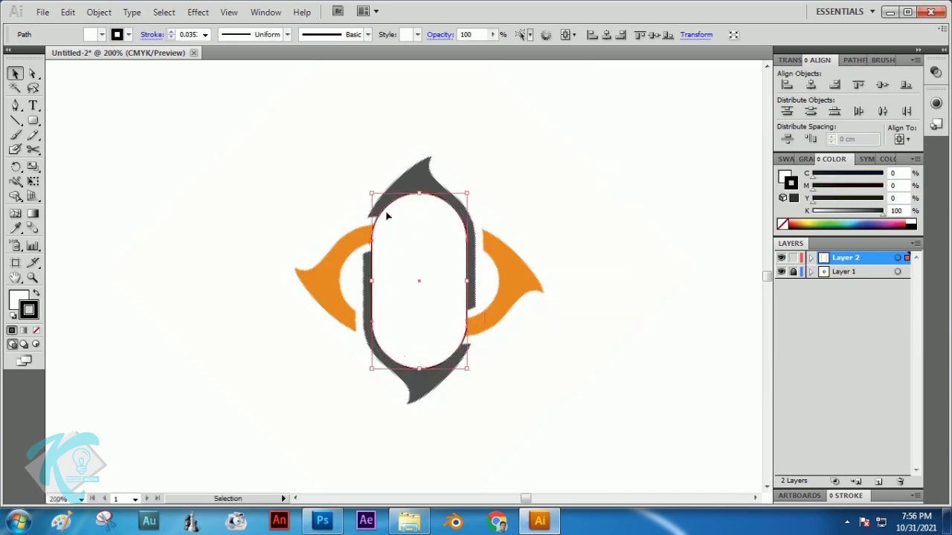
# Remove the rounded rectangle's fill and give it a red stroke
pyautogui.press('x')
pyautogui.click(15, 297)
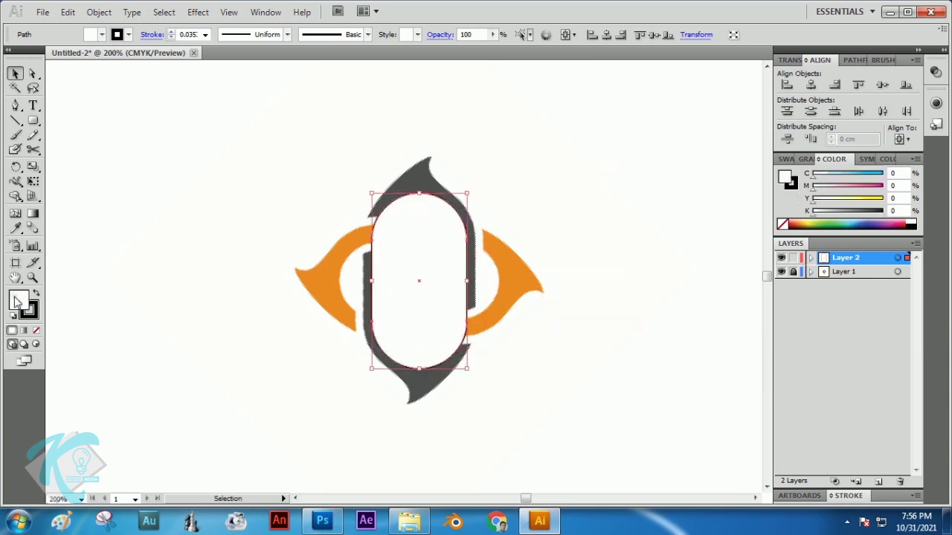
pyautogui.click(37, 331)
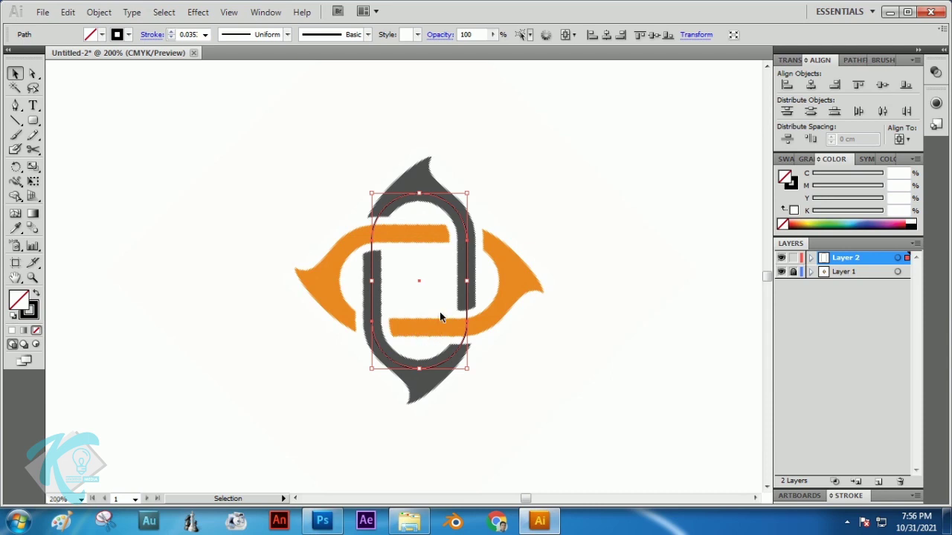
pyautogui.click(33, 314)
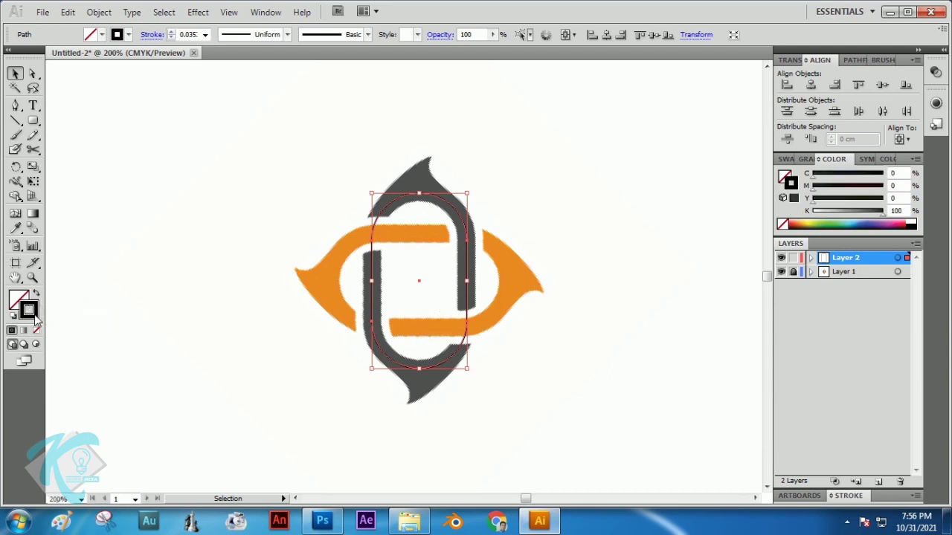
pyautogui.click(907, 222)
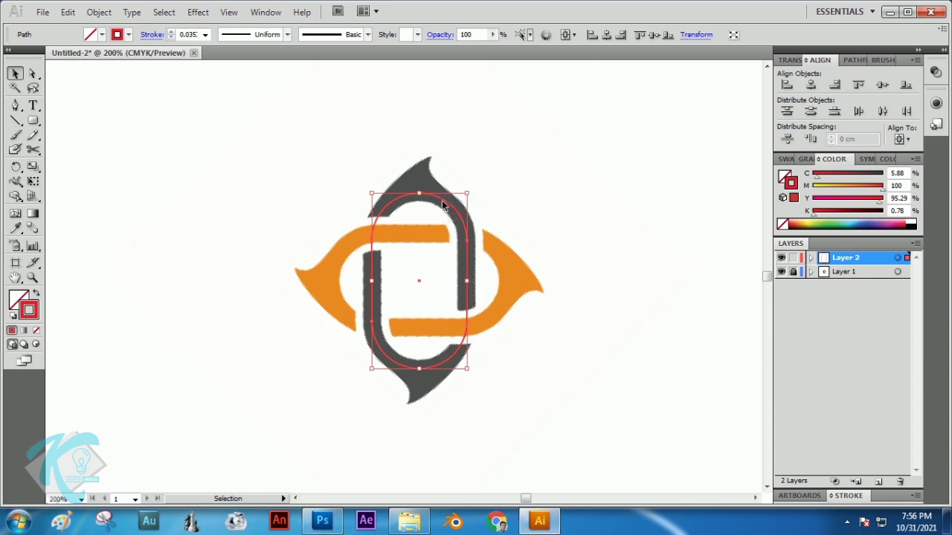
# Nudge the rounded rectangle slightly to the right and set its stroke weight to 0.5 cm
pyautogui.press('Right')
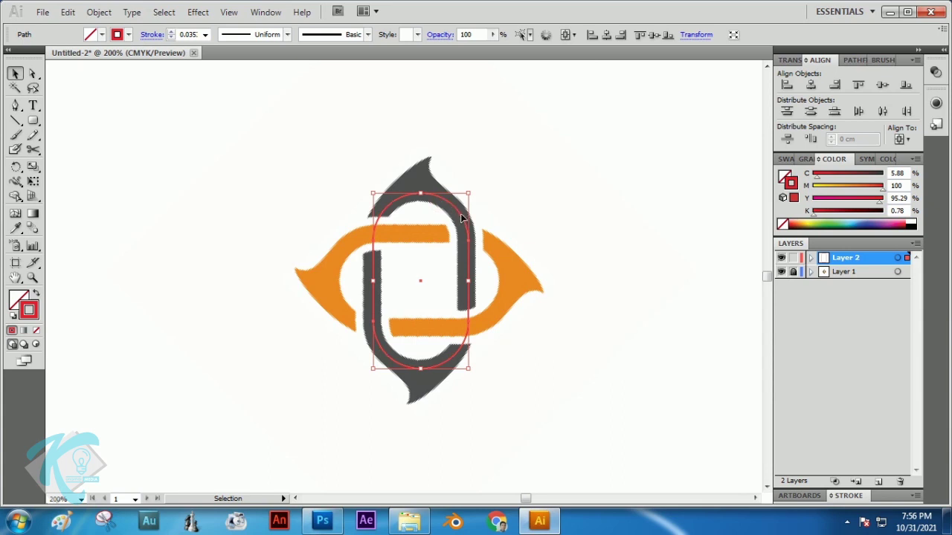
pyautogui.click(206, 35)
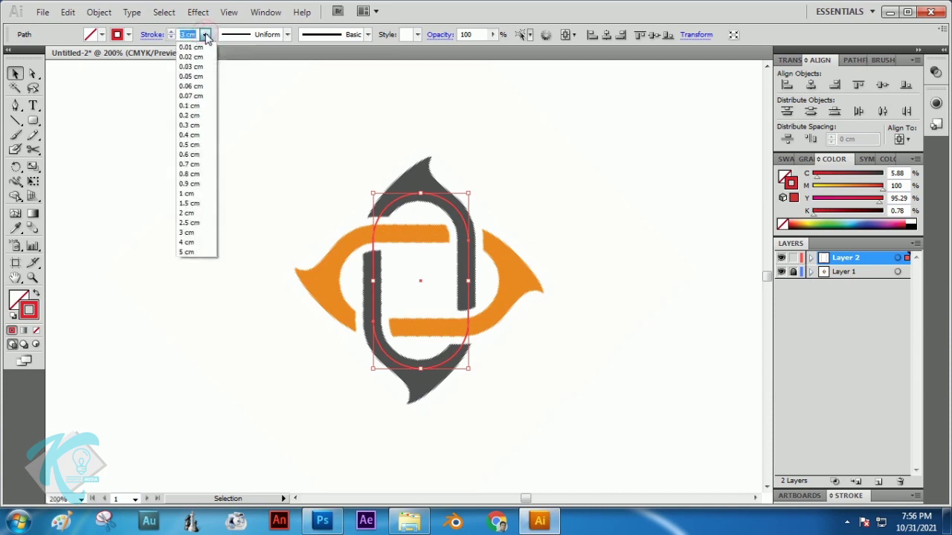
pyautogui.click(190, 155)
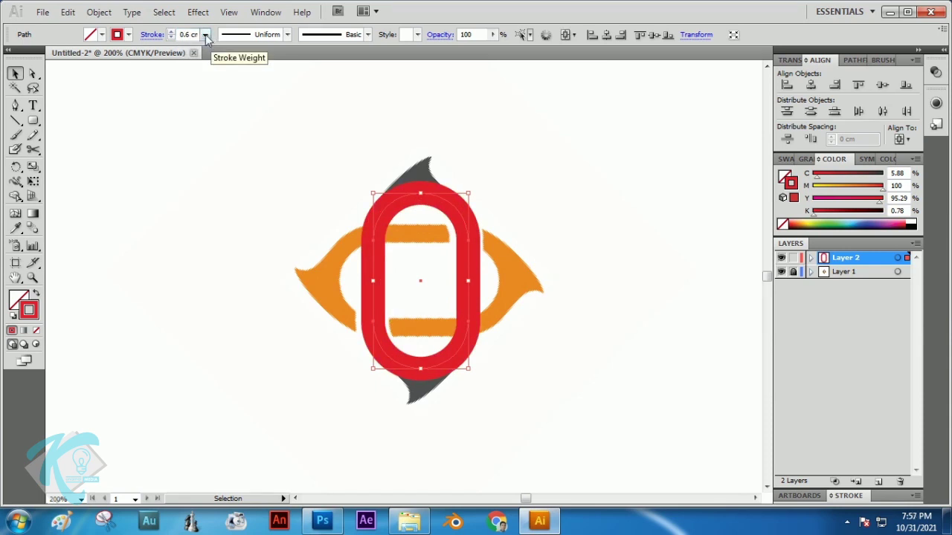
pyautogui.click(205, 35)
pyautogui.click(191, 149)
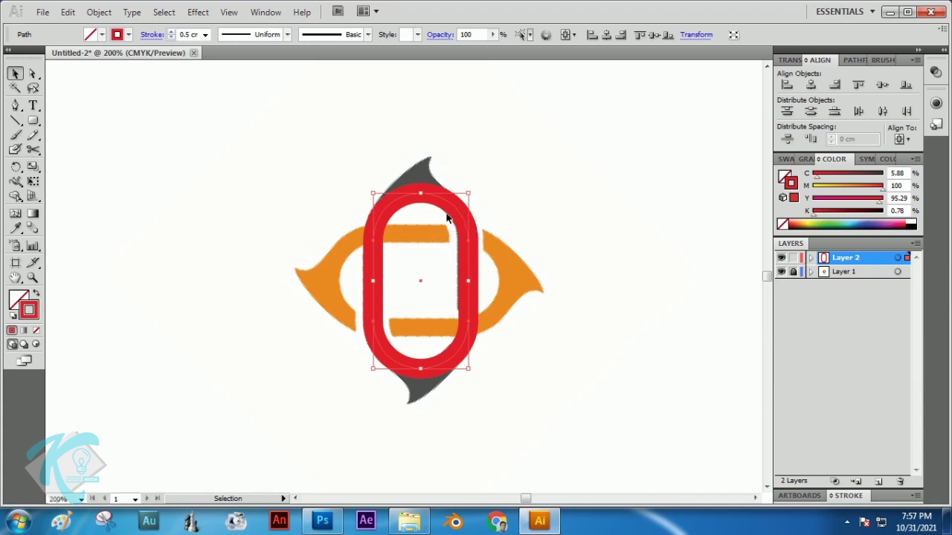
# Apply Outline Stroke to the thick red rounded rectangle to turn its stroke into a filled shape
pyautogui.click(33, 278)
pyautogui.click(424, 275)
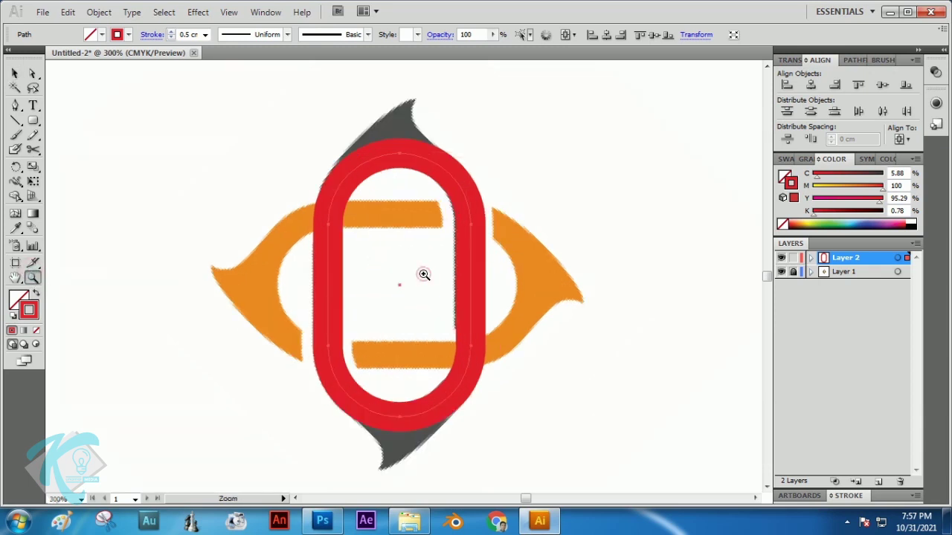
pyautogui.press('v')
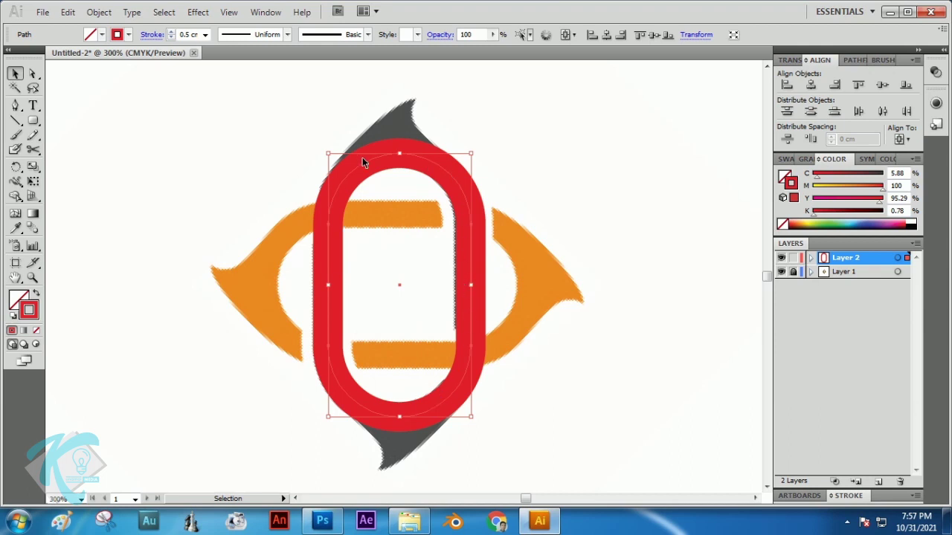
pyautogui.click(99, 13)
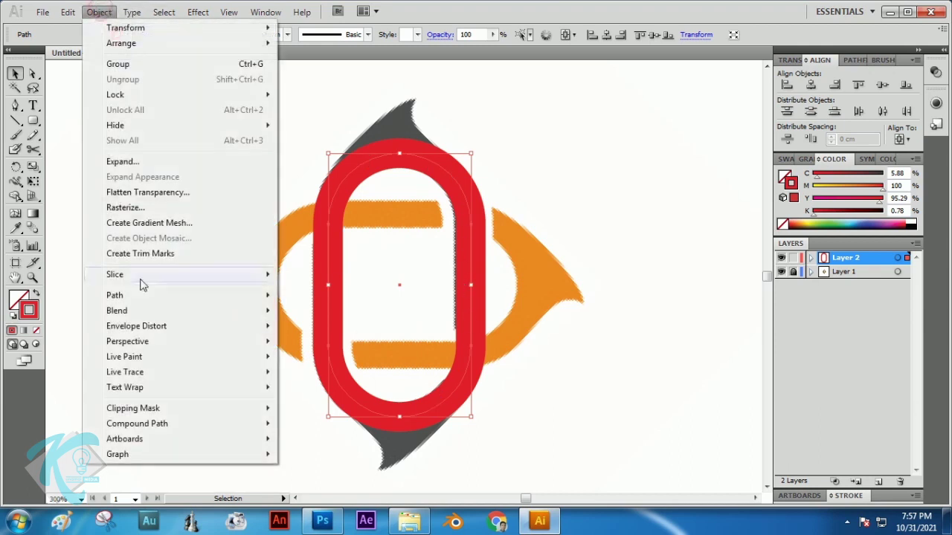
pyautogui.moveTo(138, 295)
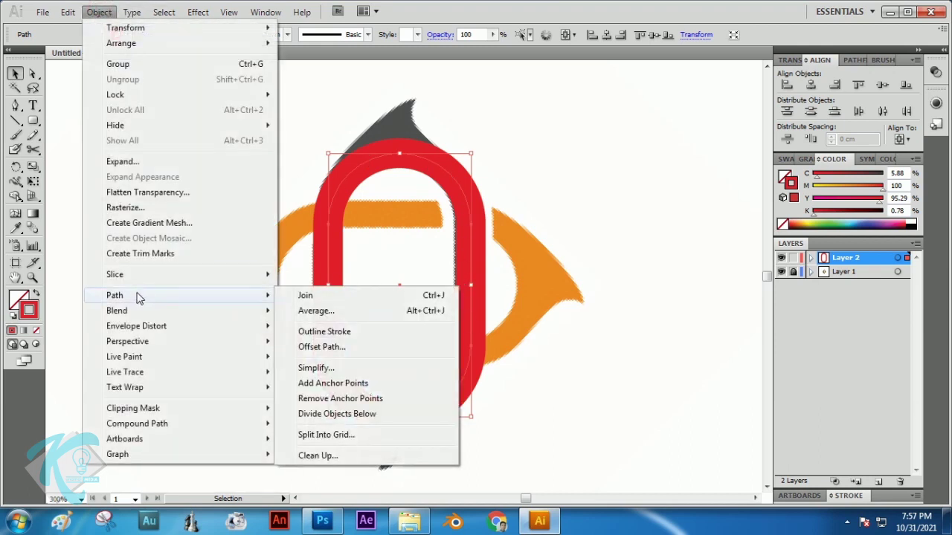
pyautogui.click(351, 334)
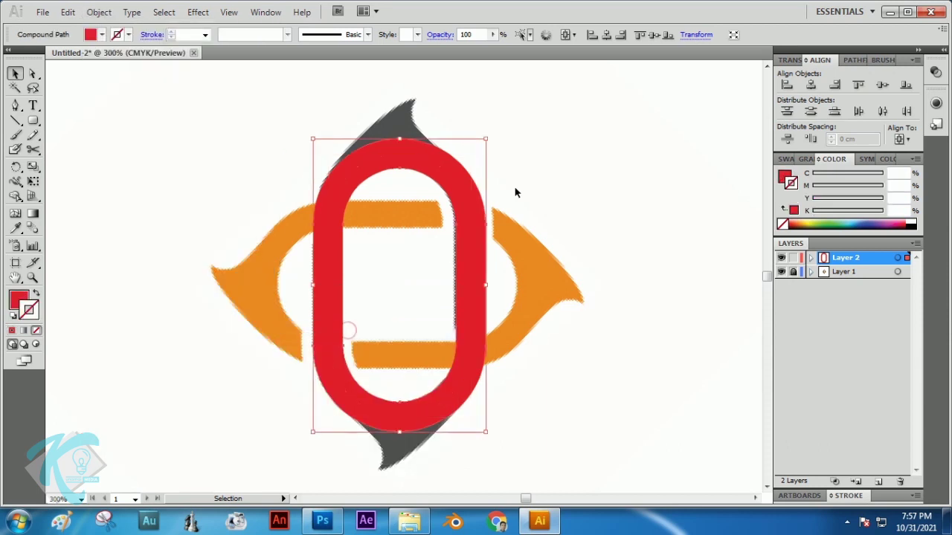
# Swap the shape's fill and stroke, and scale it down slightly to match the width of the dark vertical loop
pyautogui.click(36, 297)
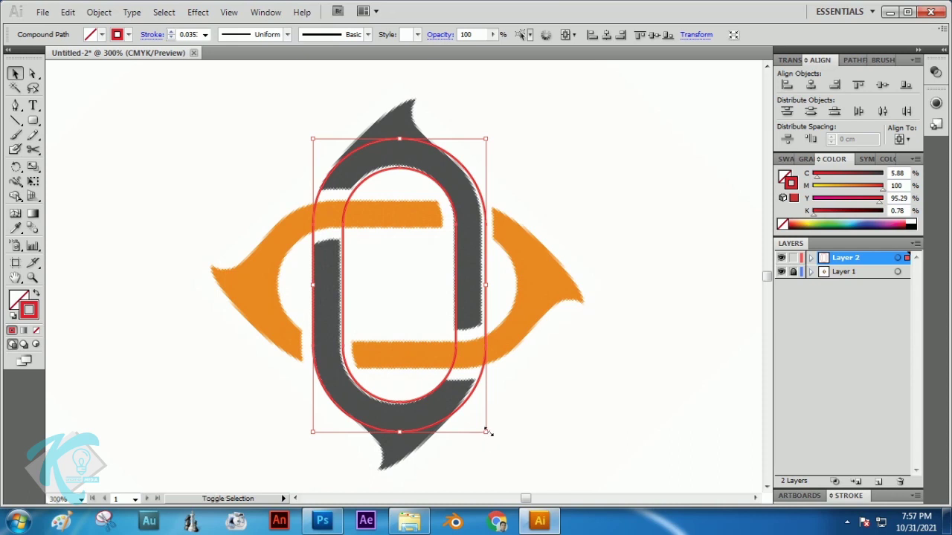
pyautogui.moveTo(484, 432); pyautogui.dragTo(480, 437)
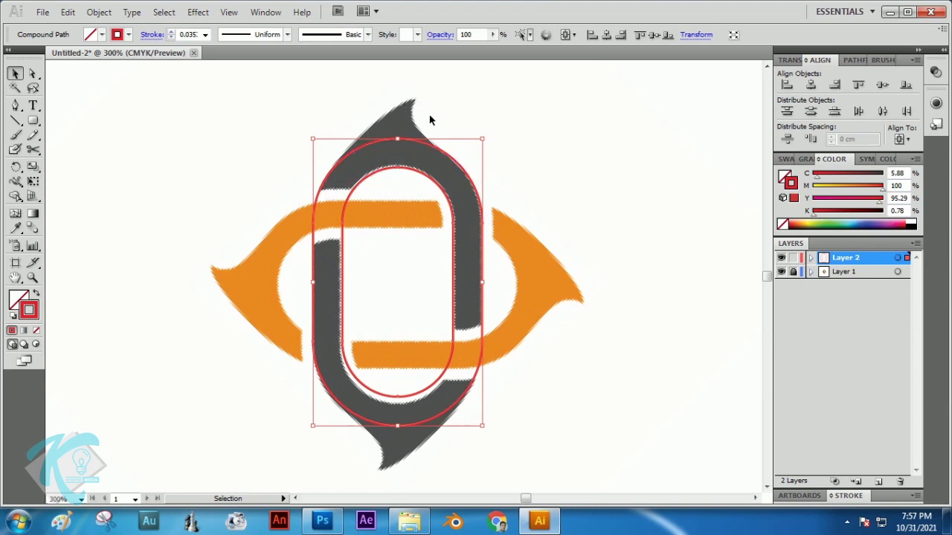
# Add an anchor point on each upper shoulder of the outer outline and move the top anchor up to the reference's pointed tip
pyautogui.click(16, 106)
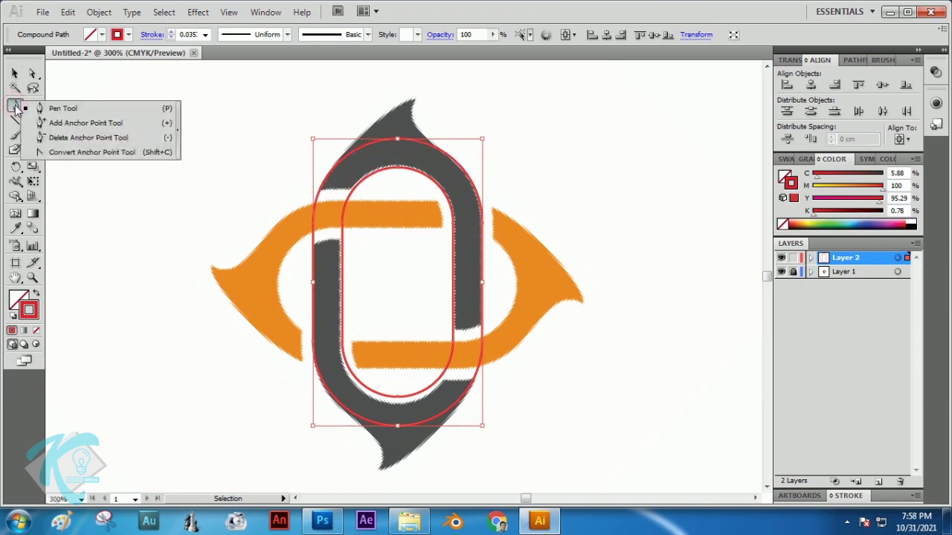
pyautogui.click(65, 128)
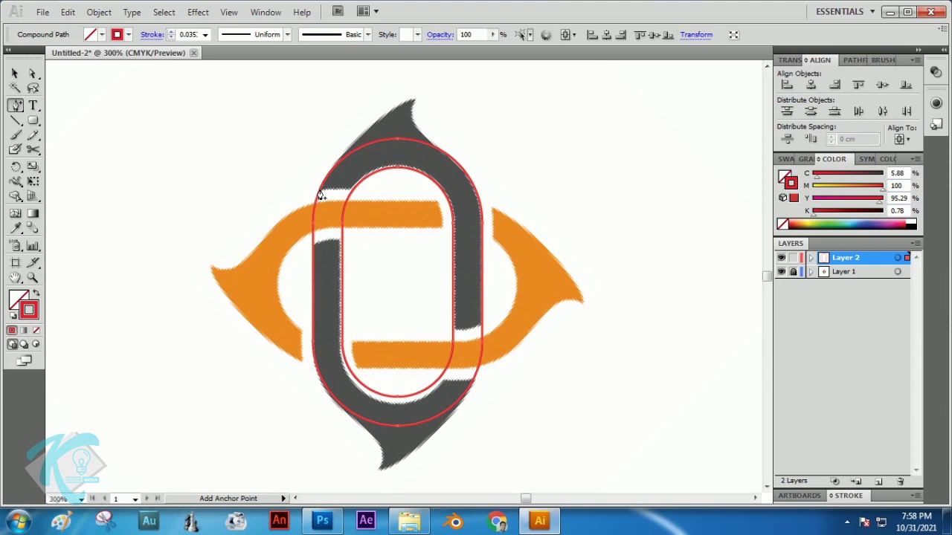
pyautogui.click(325, 193)
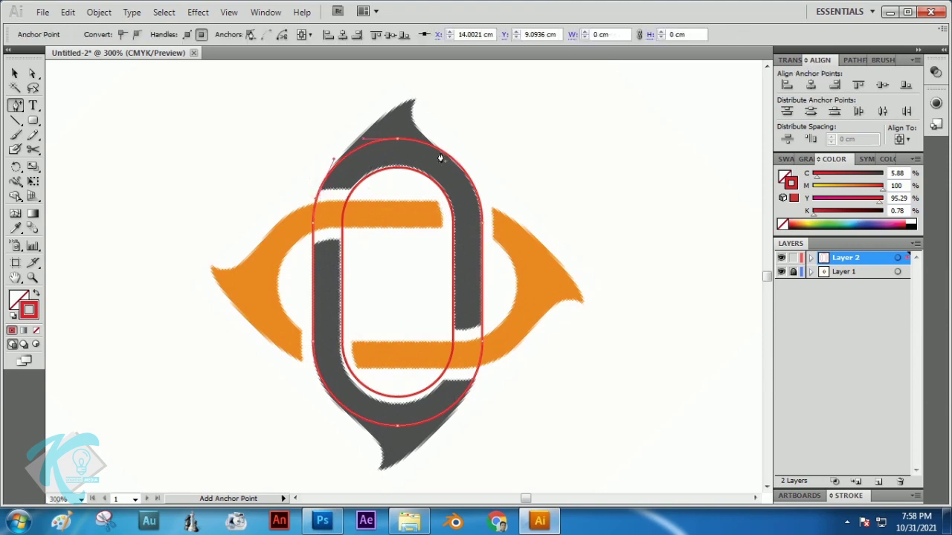
pyautogui.click(467, 169)
pyautogui.click(33, 73)
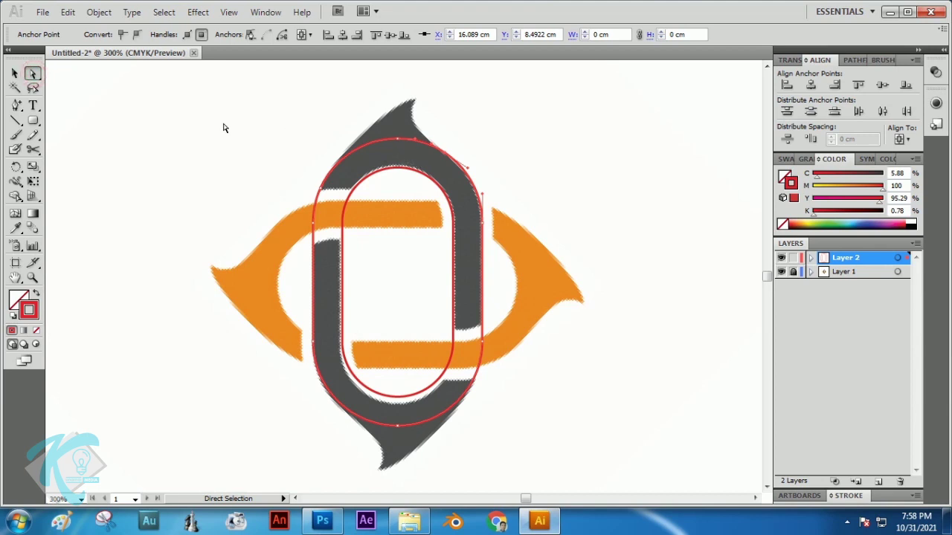
pyautogui.moveTo(402, 135); pyautogui.dragTo(415, 102)
# Convert the tip anchor into a sharp corner and adjust its two handles so the curves follow the dark shape's edges
pyautogui.moveTo(16, 105); pyautogui.dragTo(58, 159)
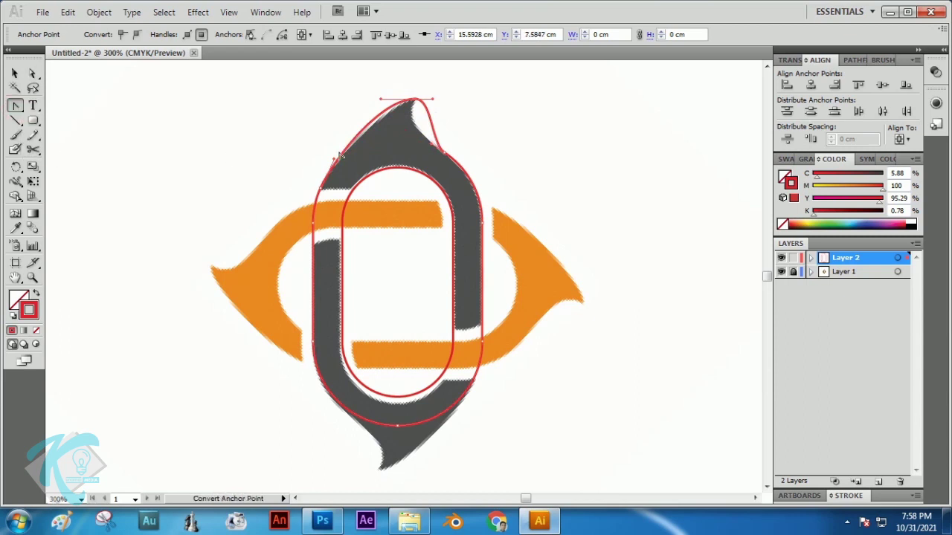
pyautogui.click(435, 102)
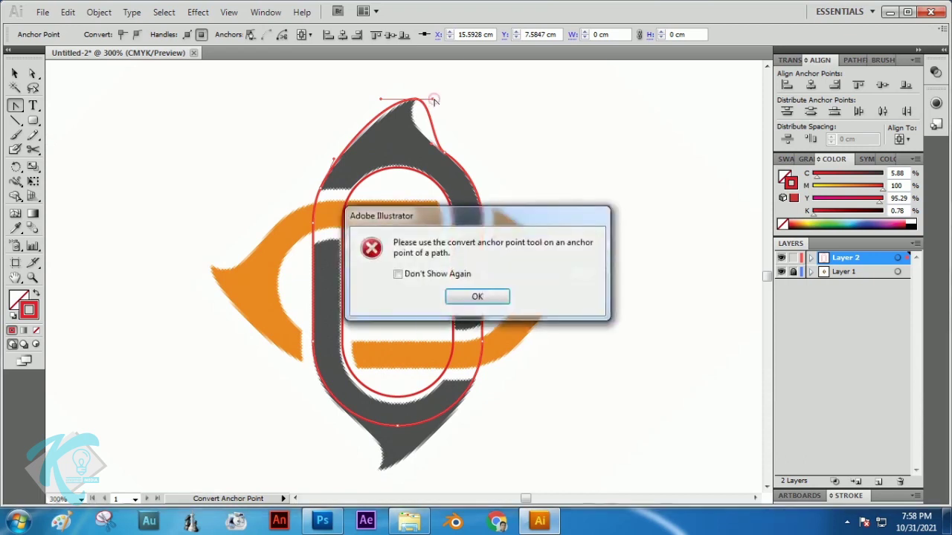
pyautogui.click(487, 298)
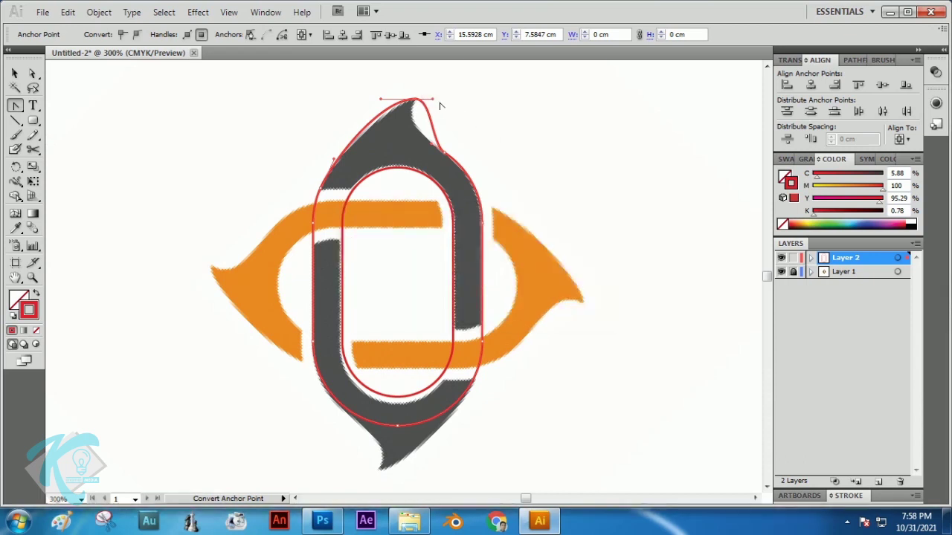
pyautogui.moveTo(433, 102); pyautogui.dragTo(400, 121)
pyautogui.click(33, 73)
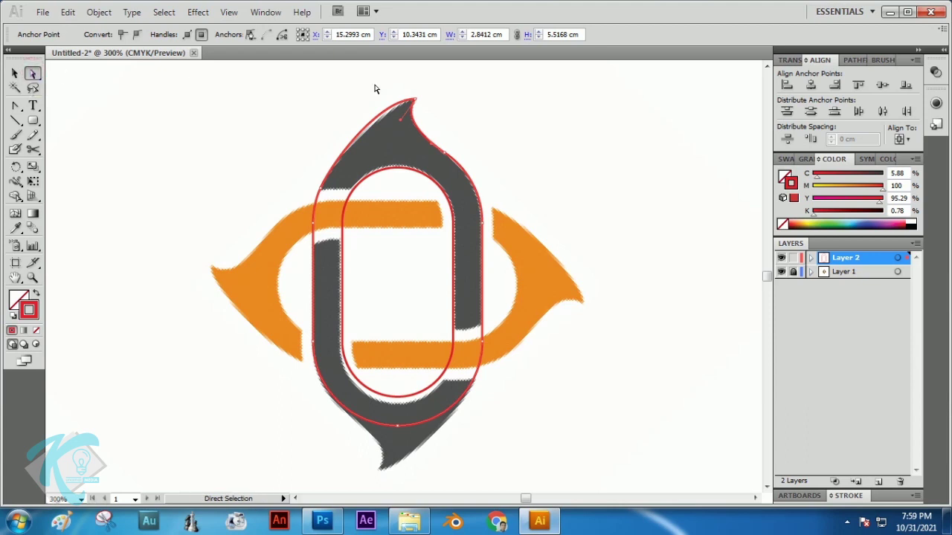
pyautogui.click(414, 101)
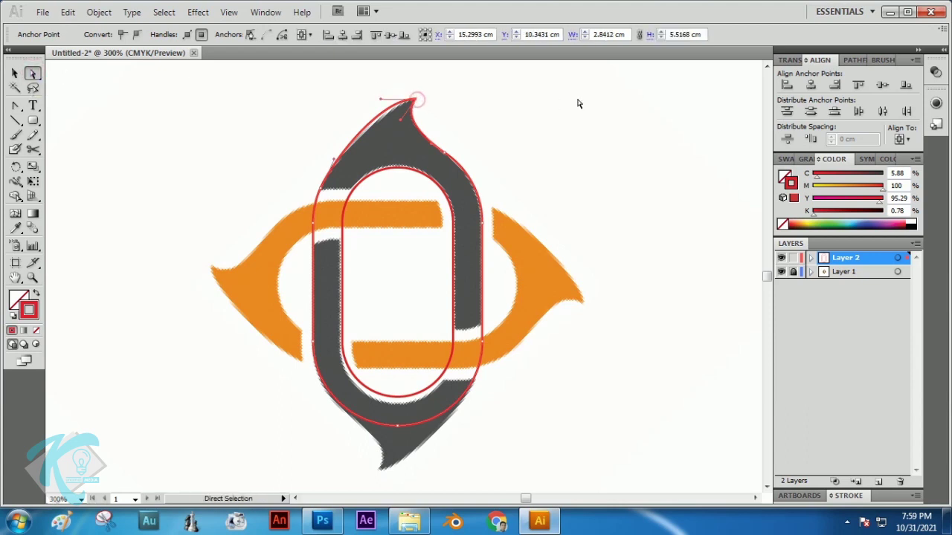
pyautogui.moveTo(381, 100); pyautogui.dragTo(370, 118)
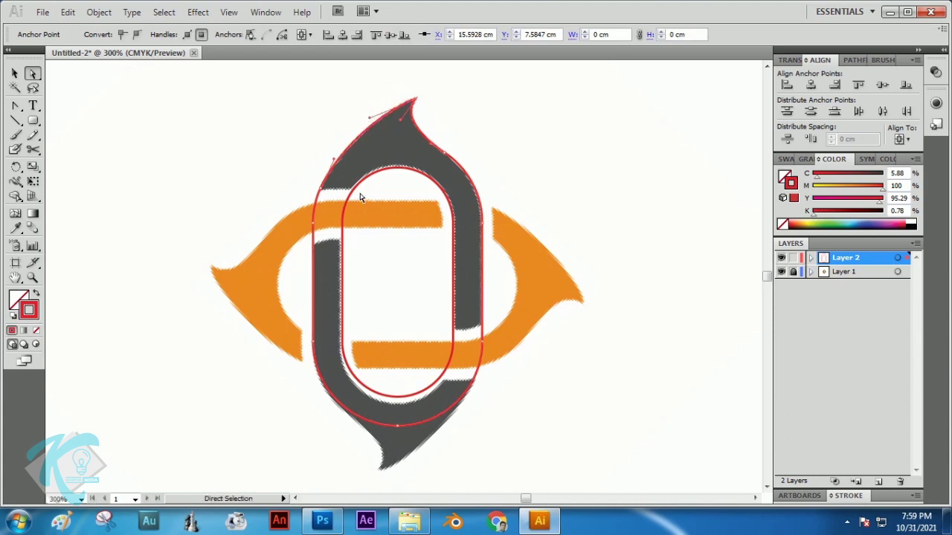
# Fine-tune the tip anchor's lower handle so the concave right edge matches the reference
pyautogui.click(32, 277)
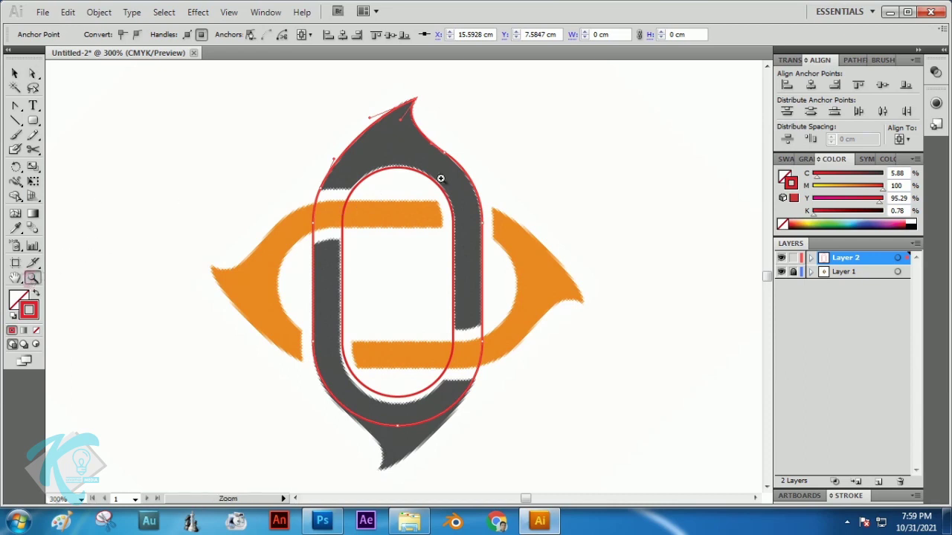
pyautogui.click(385, 142)
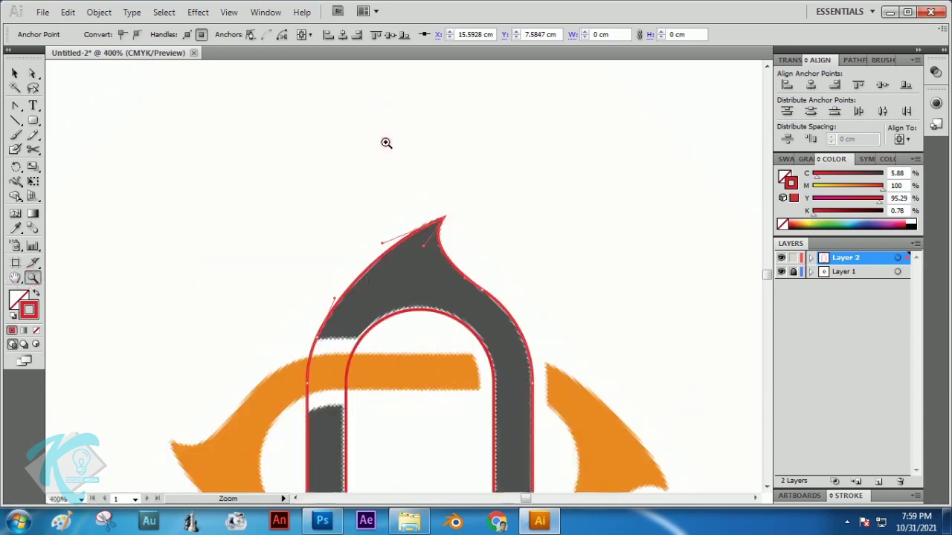
pyautogui.click(411, 303)
pyautogui.click(32, 74)
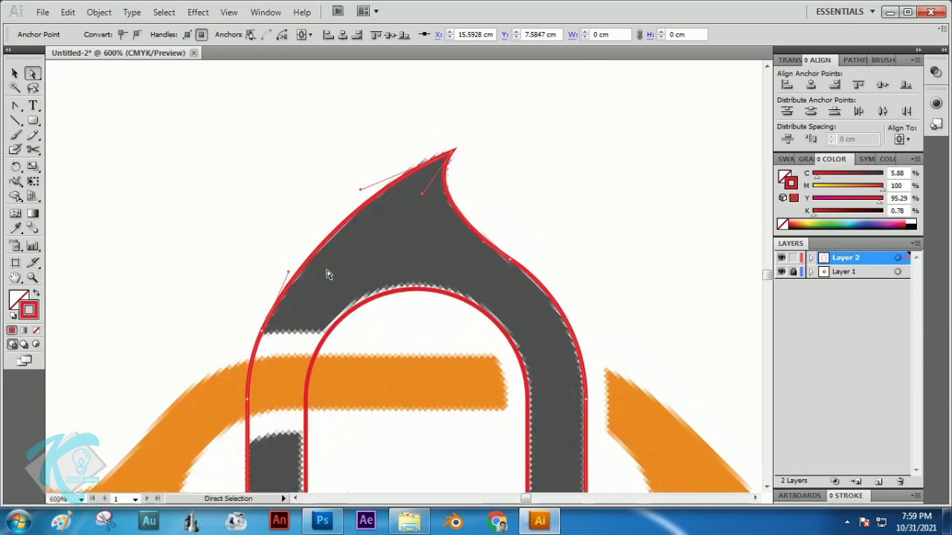
pyautogui.moveTo(421, 198); pyautogui.dragTo(421, 203)
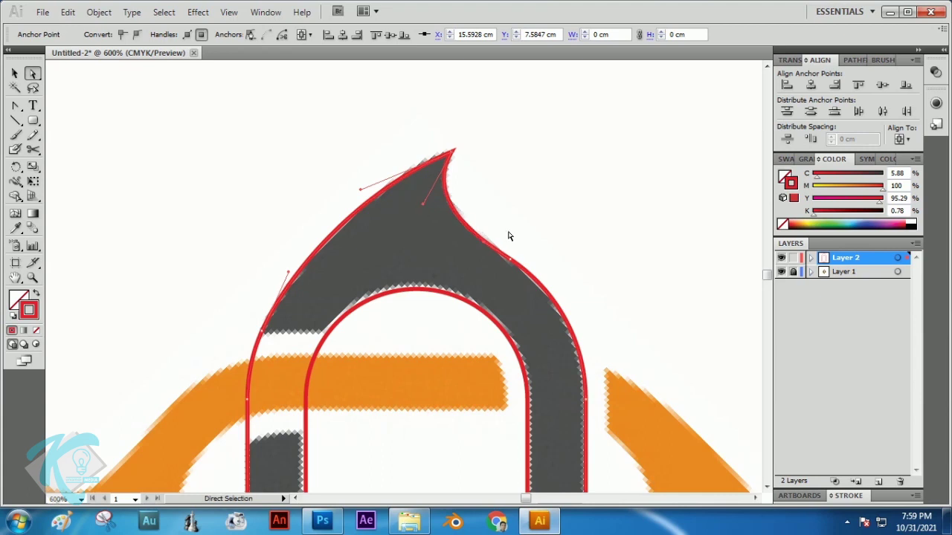
# Set the outline's stroke corners to Round Join and deselect the shape
pyautogui.scroll(-1, 455, 133)
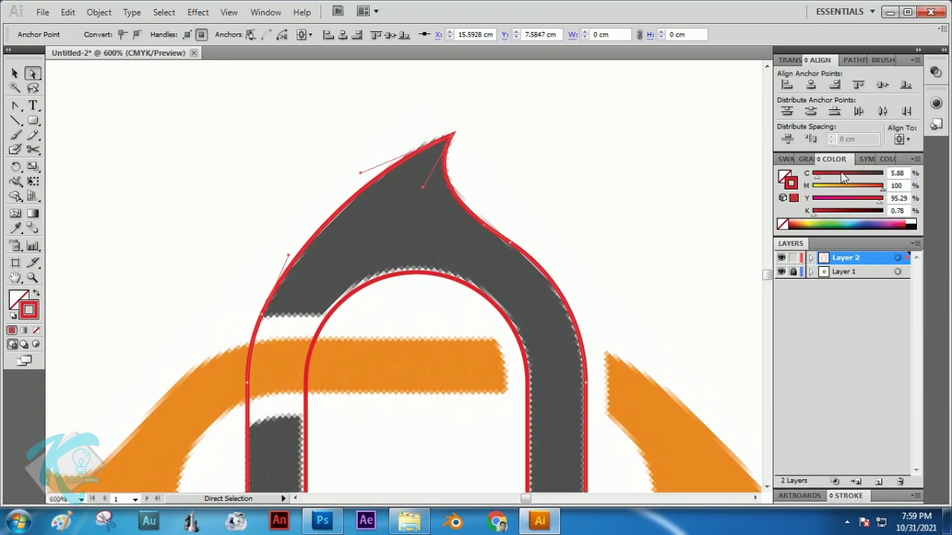
pyautogui.click(268, 13)
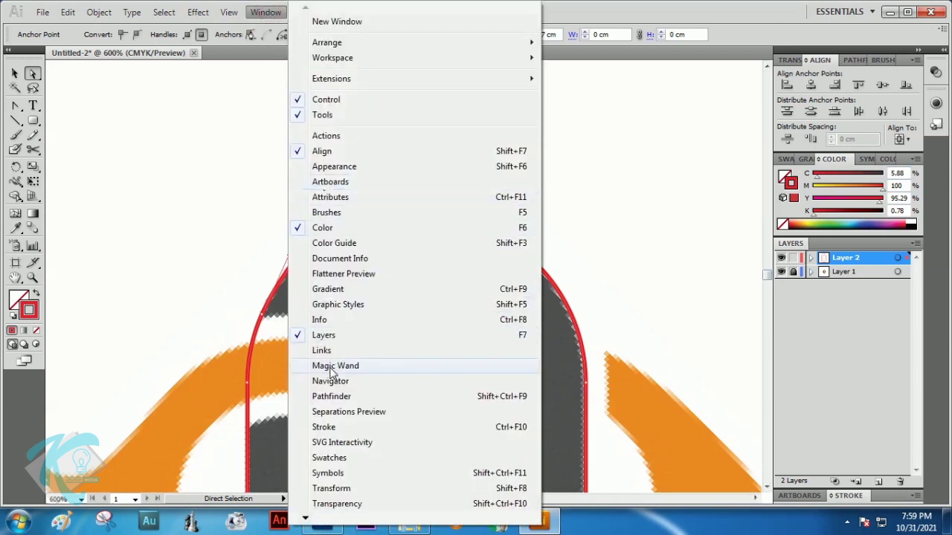
pyautogui.click(324, 429)
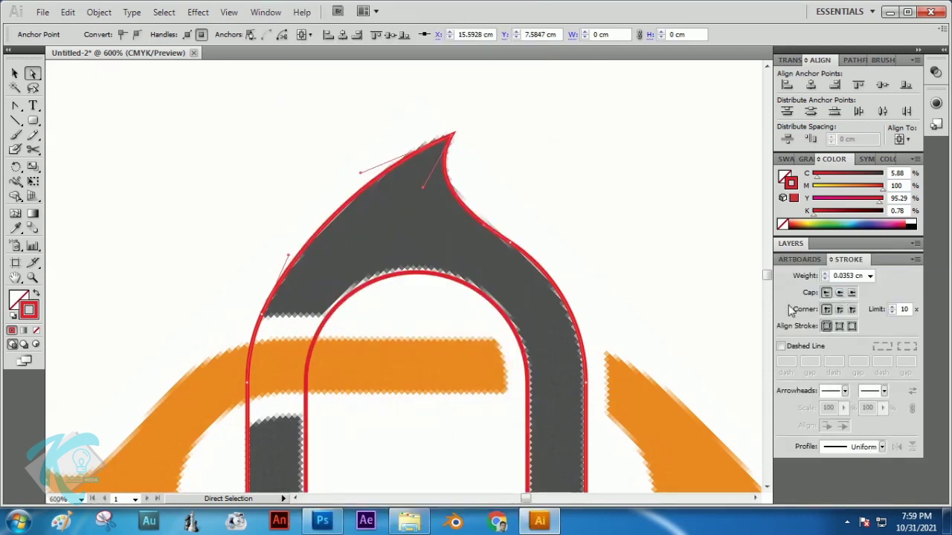
pyautogui.click(840, 313)
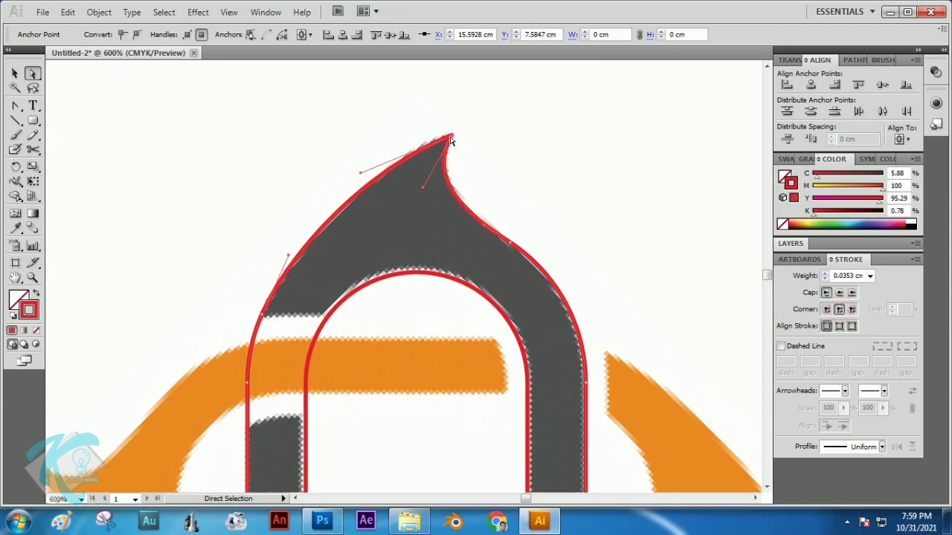
pyautogui.scroll(-1, 522, 236)
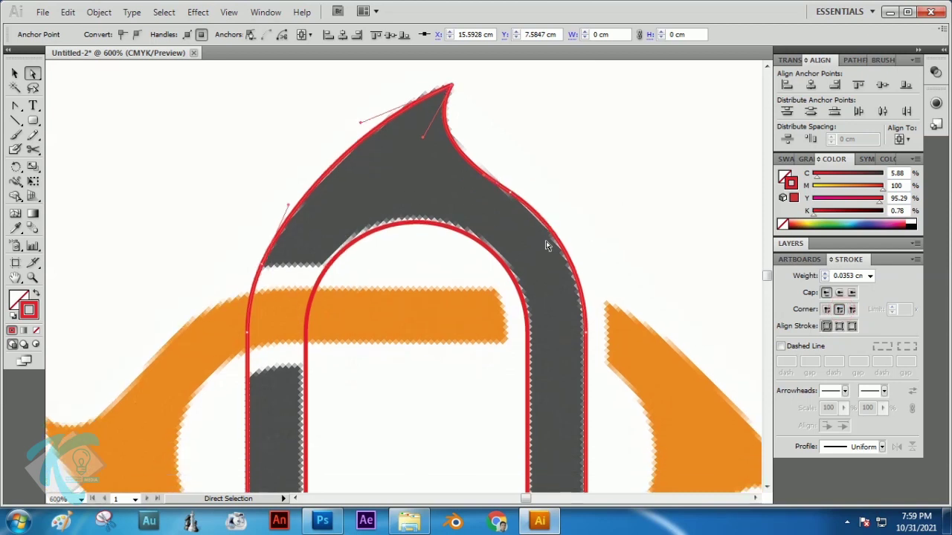
pyautogui.click(32, 278)
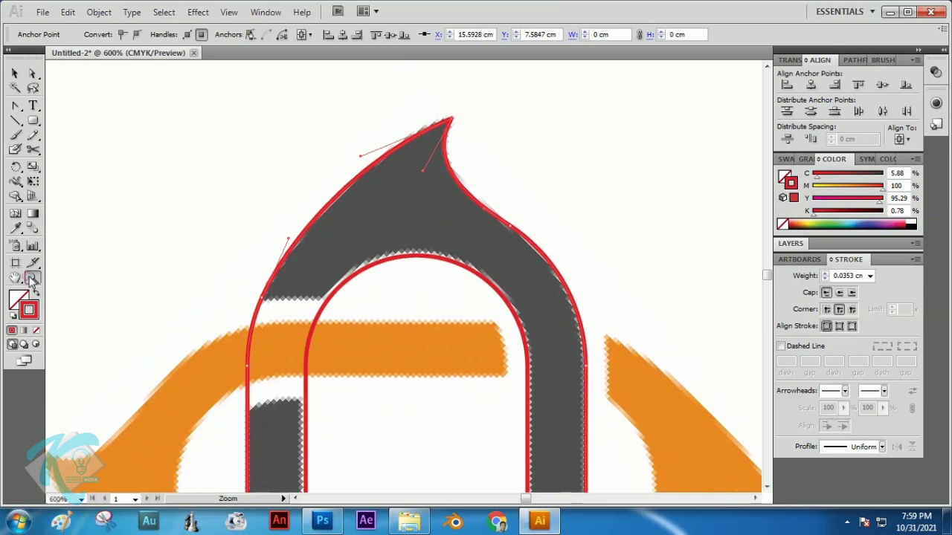
pyautogui.keyDown('alt'); pyautogui.click(415, 317); pyautogui.keyUp('alt')
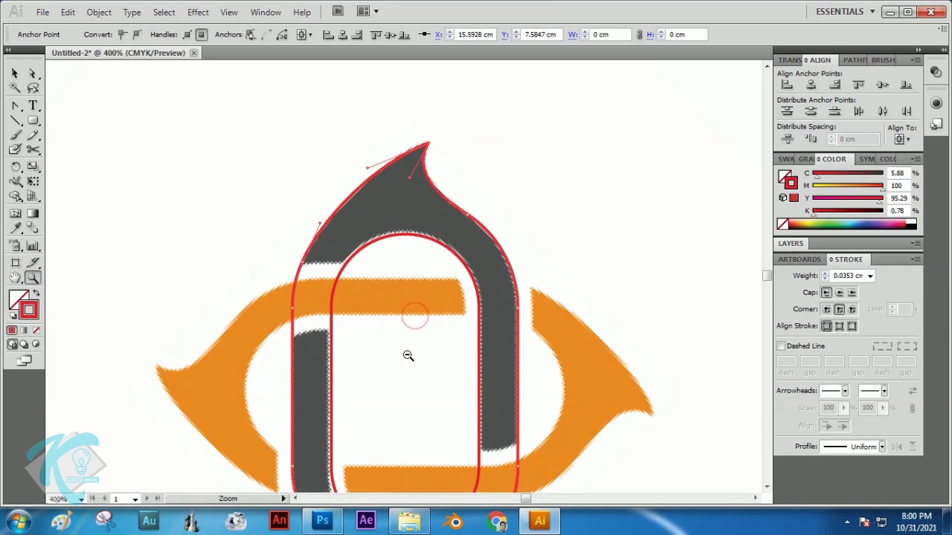
pyautogui.keyDown('alt'); pyautogui.click(396, 305); pyautogui.keyUp('alt')
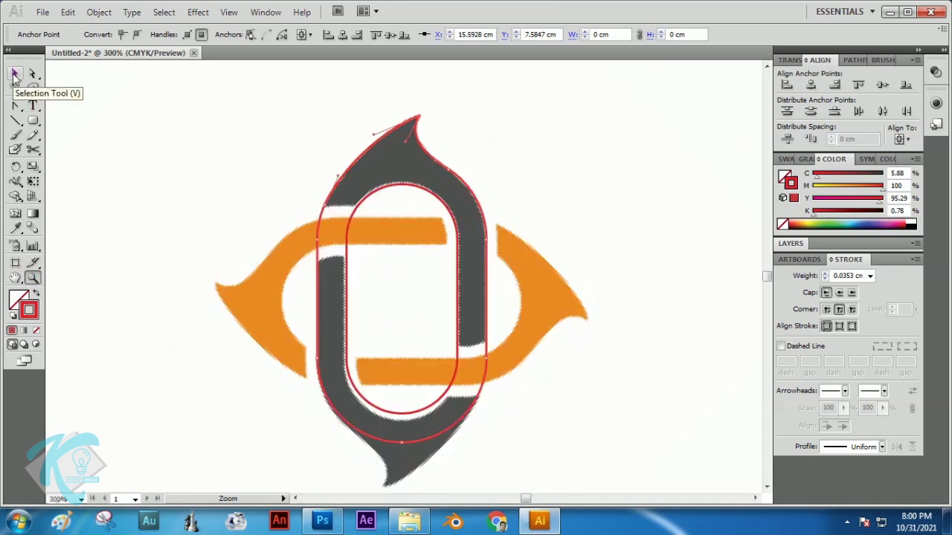
pyautogui.click(14, 74)
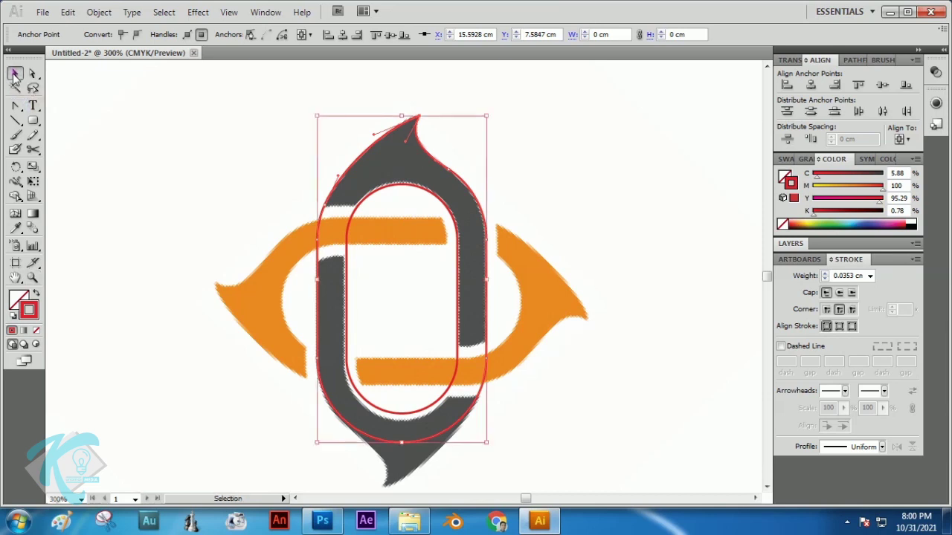
pyautogui.click(676, 135)
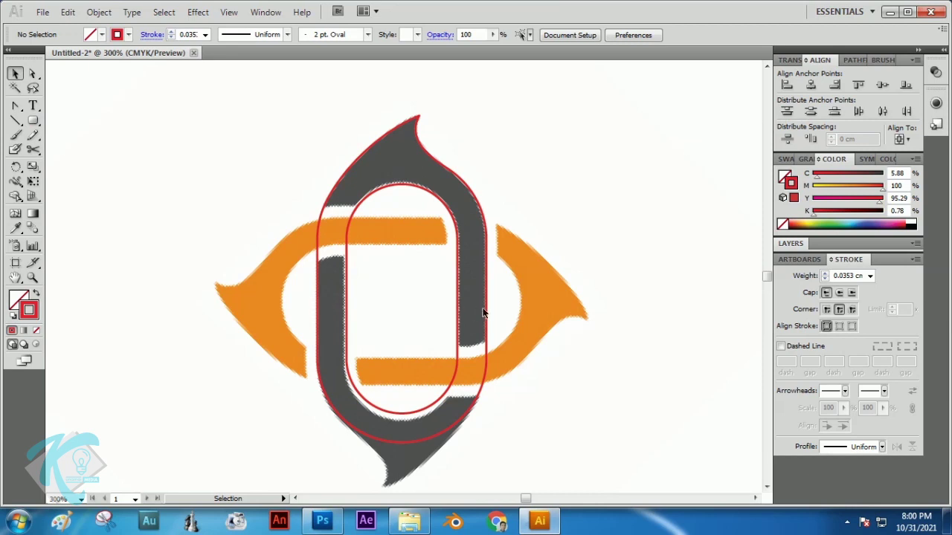
# Draw a rectangle across the lower half of the ring outline, wider than the ring, with its upper edge at mid-height
pyautogui.moveTo(33, 121); pyautogui.dragTo(77, 128)
pyautogui.moveTo(269, 289); pyautogui.dragTo(570, 461)
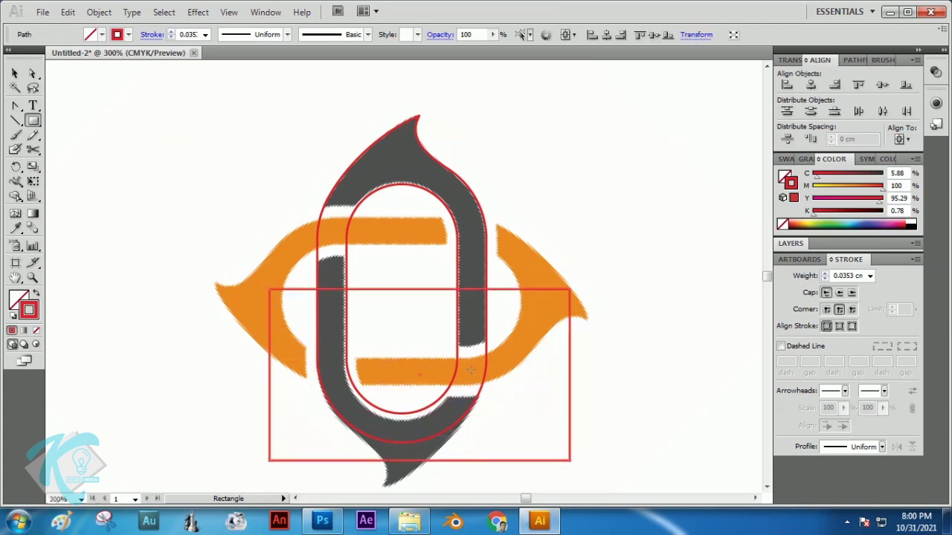
pyautogui.click(16, 74)
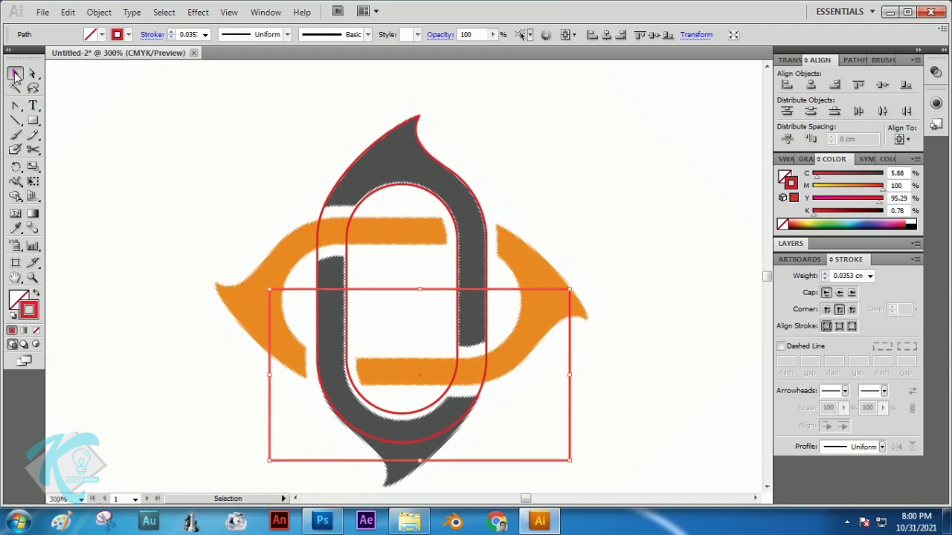
# Subtract the rectangle from the ring outline with Minus Front, keeping only the upper half, and deselect it
pyautogui.keyDown('shift'); pyautogui.click(485, 255); pyautogui.keyUp('shift')
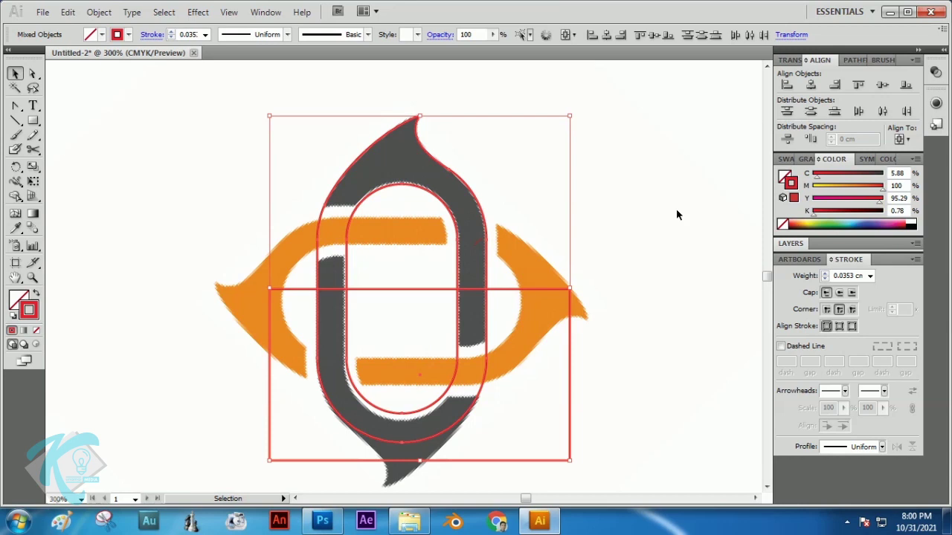
pyautogui.click(853, 61)
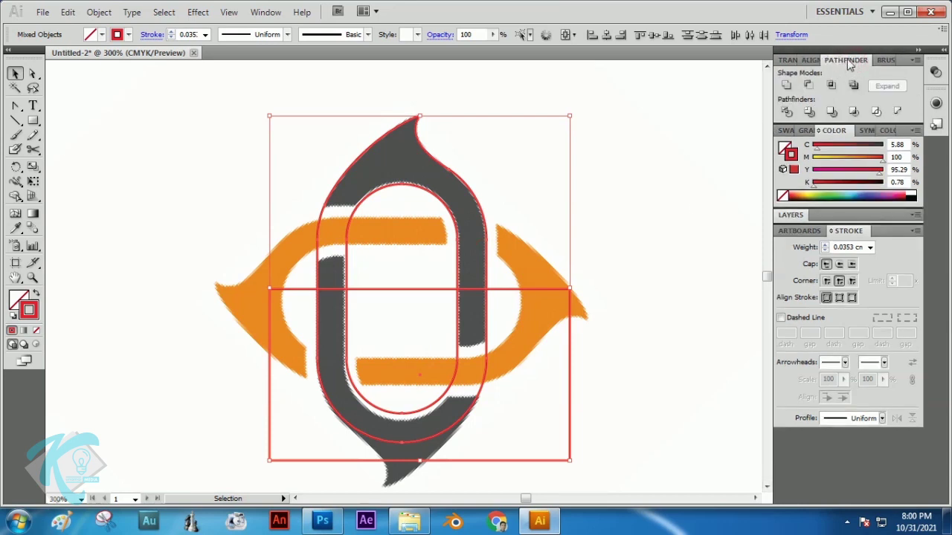
pyautogui.click(268, 20)
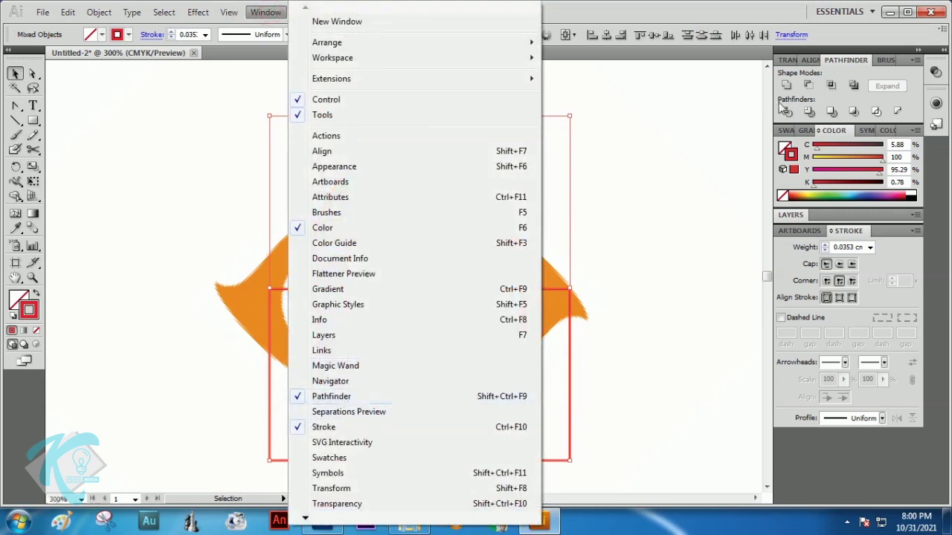
pyautogui.click(840, 63)
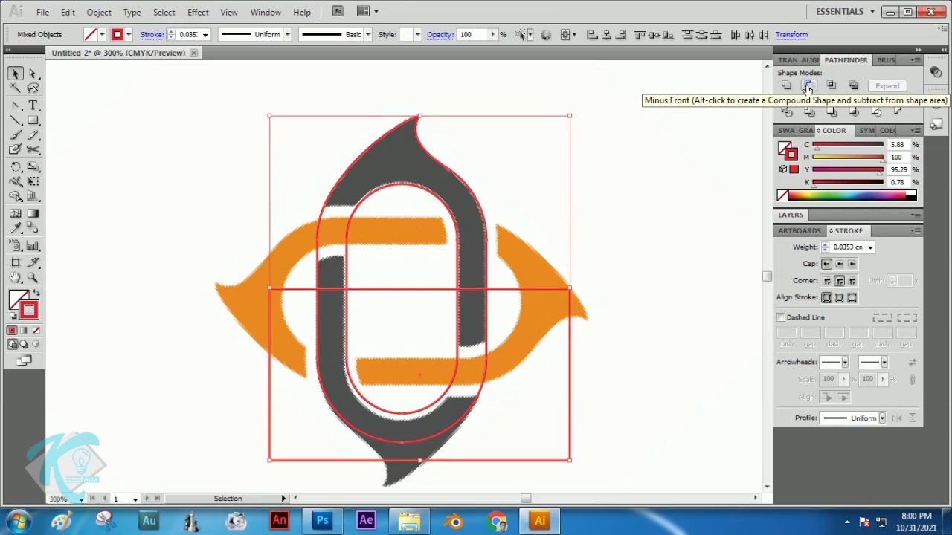
pyautogui.click(807, 88)
pyautogui.click(607, 209)
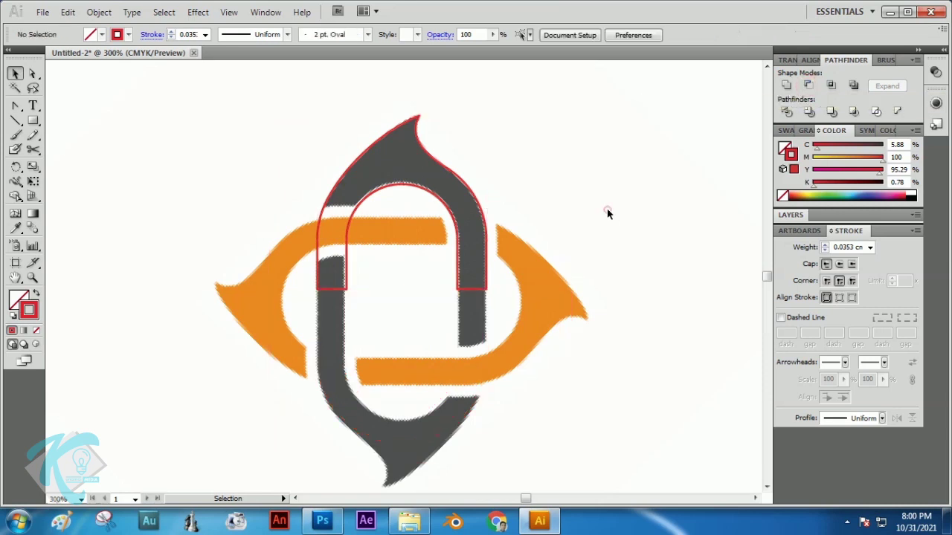
# Create a copy of the upper half outline reflected across the horizontal axis
pyautogui.click(467, 186)
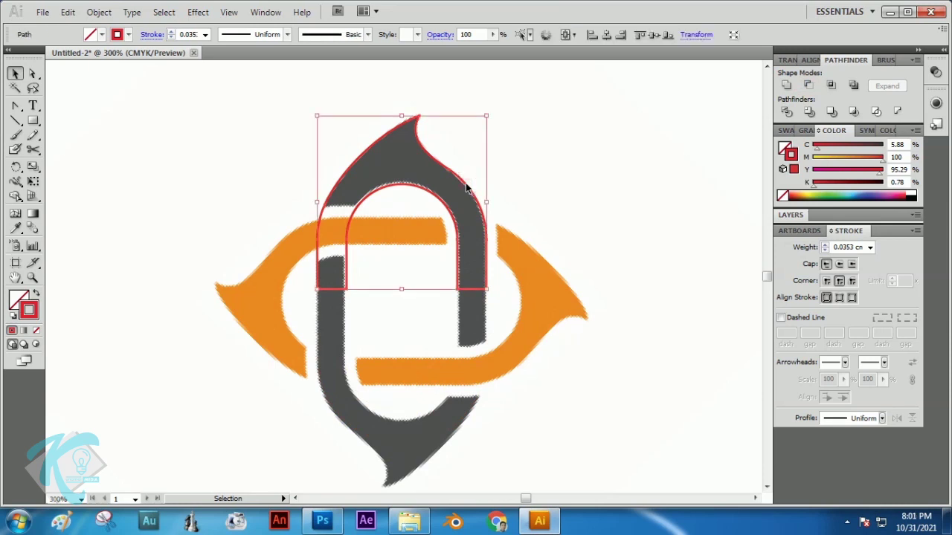
pyautogui.rightClick(467, 188)
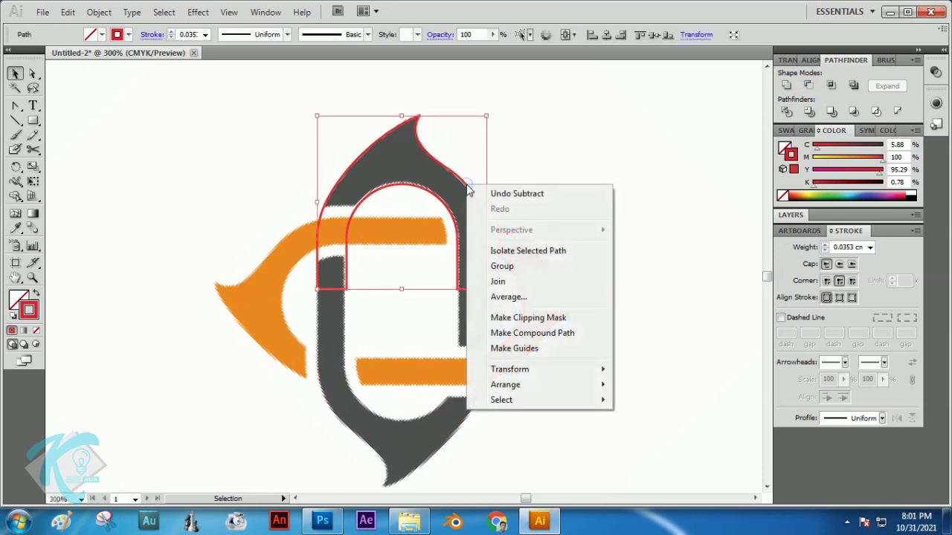
pyautogui.moveTo(533, 375)
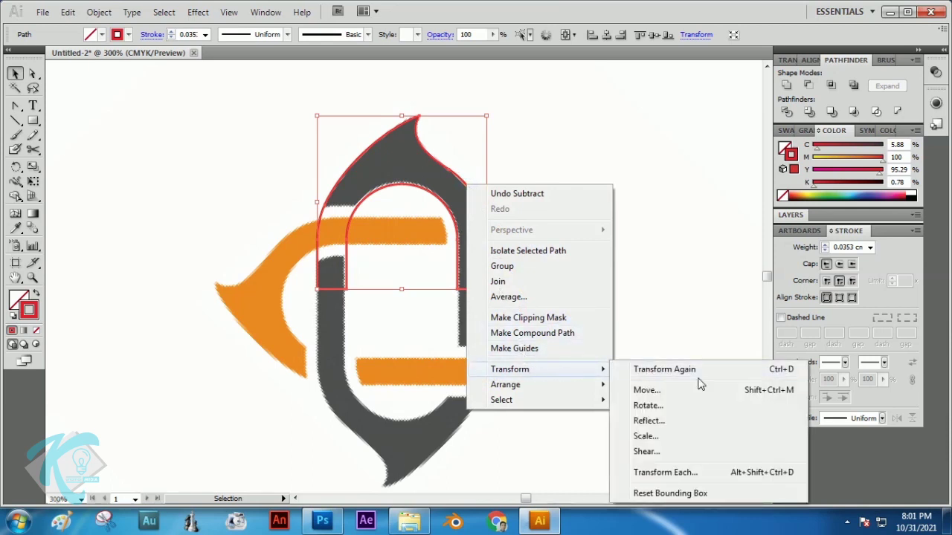
pyautogui.click(651, 420)
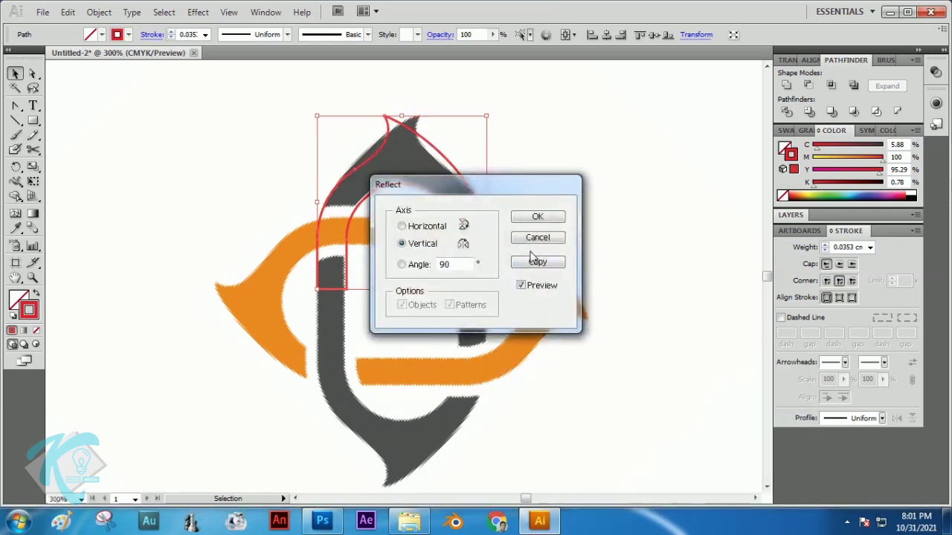
pyautogui.moveTo(476, 186); pyautogui.dragTo(615, 133)
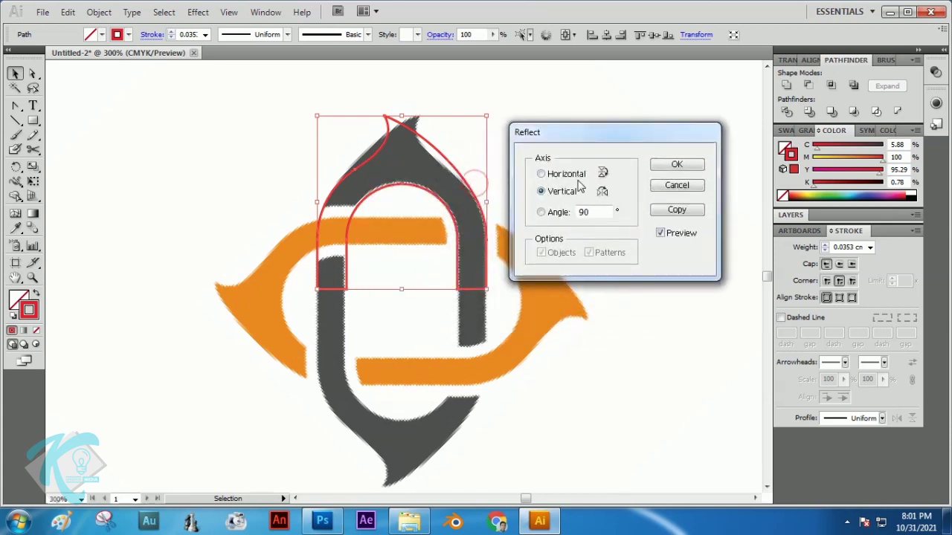
pyautogui.click(541, 174)
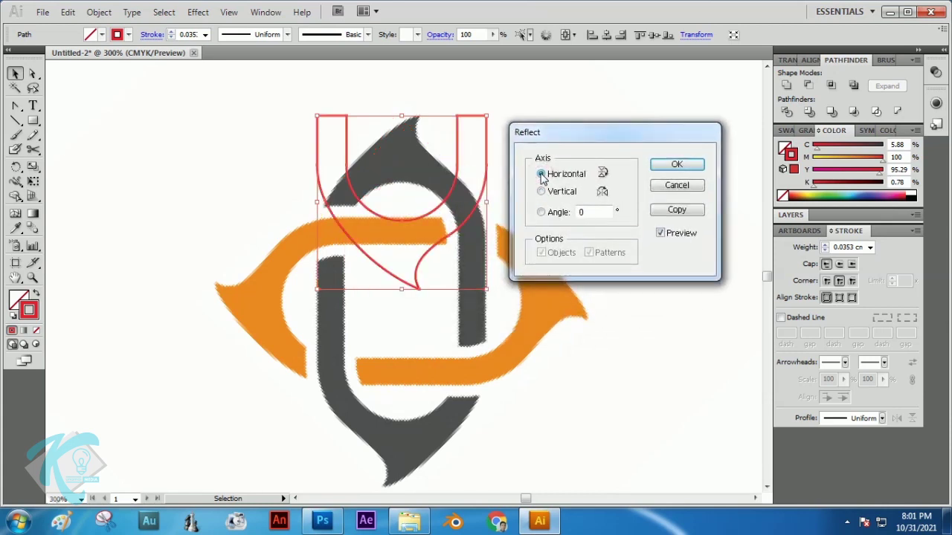
pyautogui.click(675, 210)
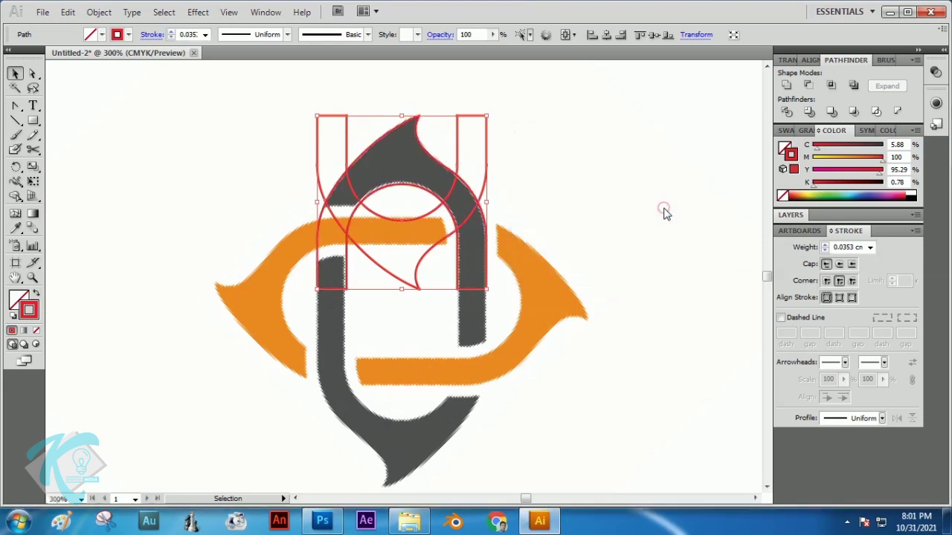
# Reflect the flipped copy across the vertical axis, without making another copy
pyautogui.rightClick(481, 132)
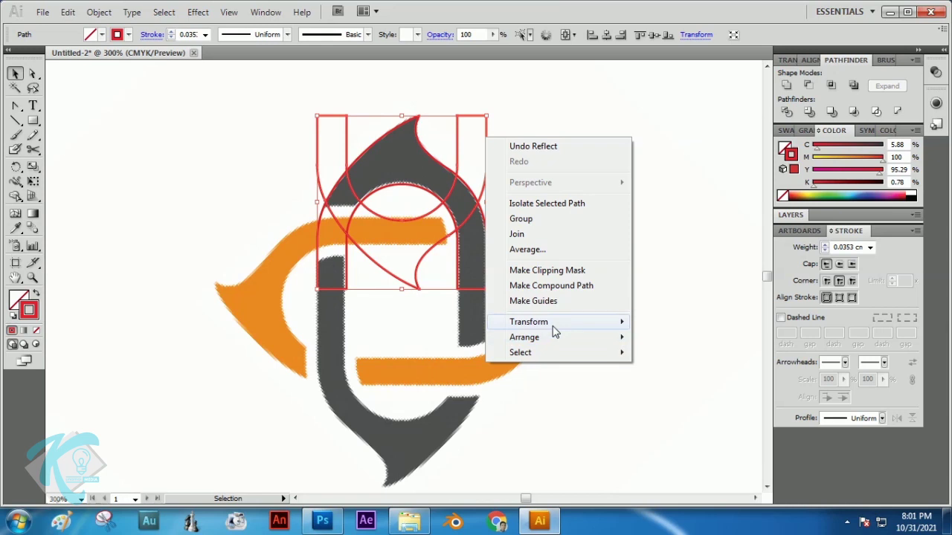
pyautogui.moveTo(563, 322)
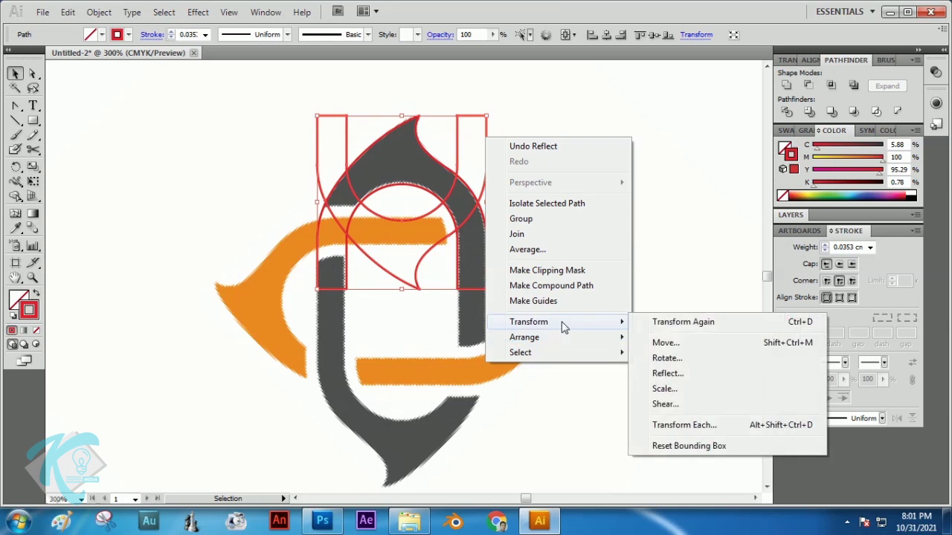
pyautogui.click(684, 373)
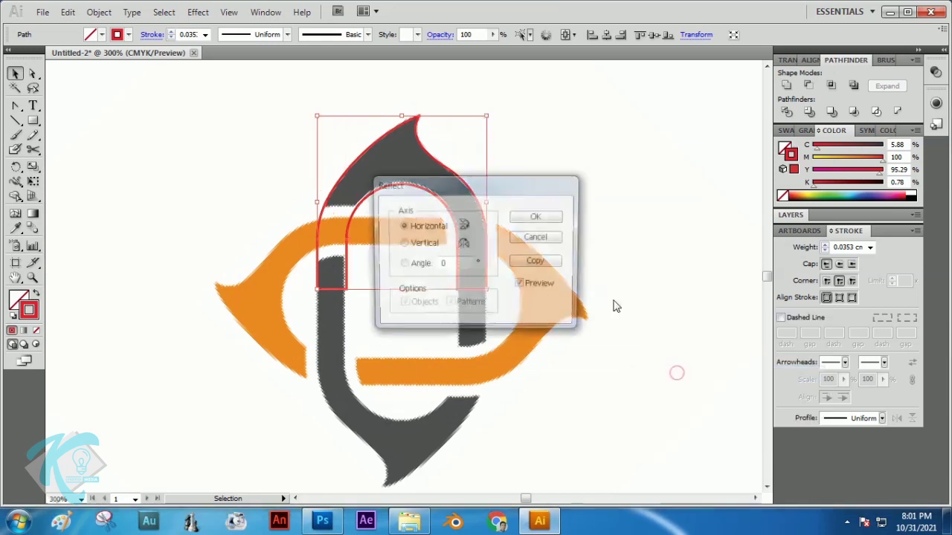
pyautogui.click(402, 246)
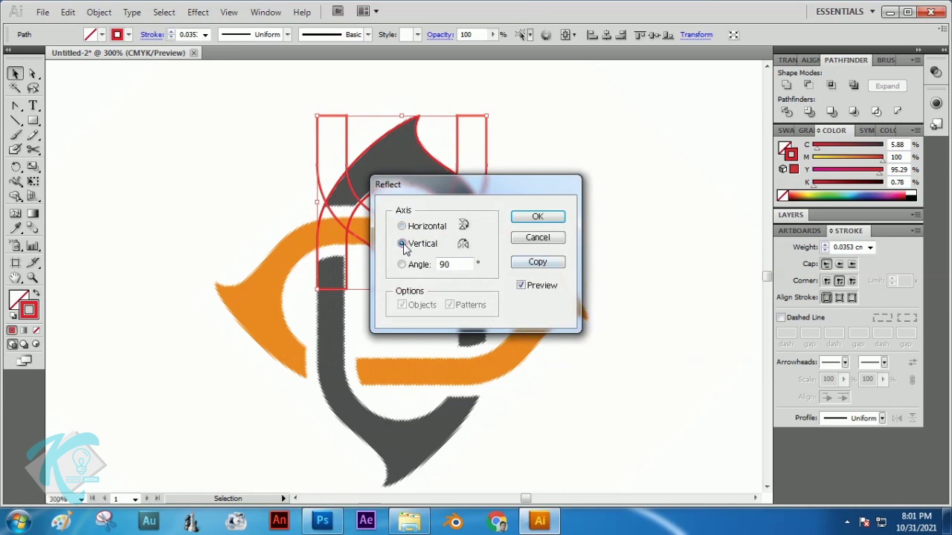
pyautogui.click(538, 216)
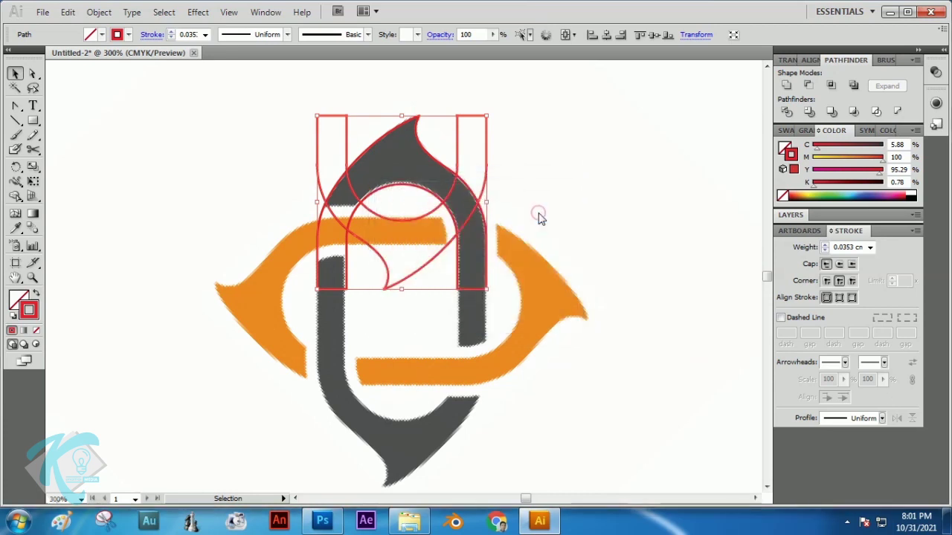
# Move the reflected copy down onto the lower dark shape so its tip matches the reference, and deselect it
pyautogui.click(564, 177)
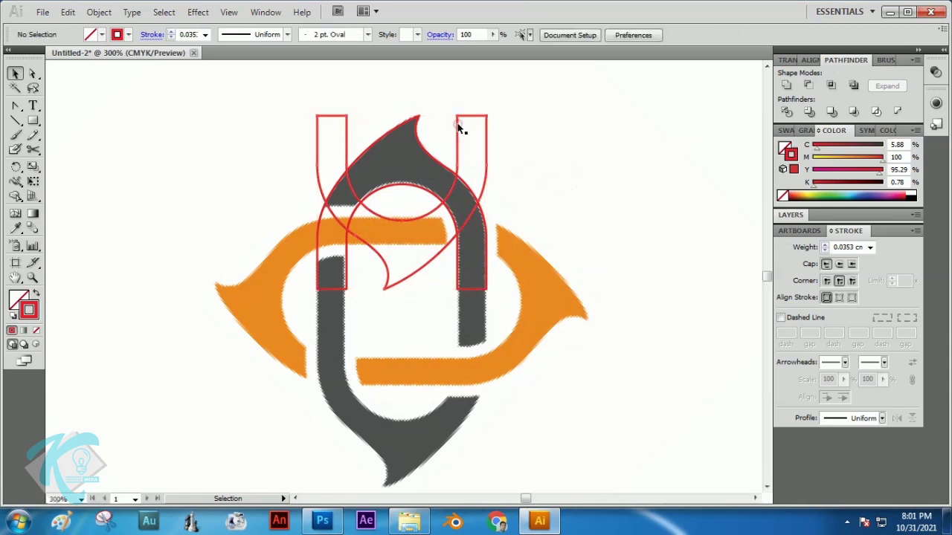
pyautogui.moveTo(458, 127); pyautogui.dragTo(468, 322)
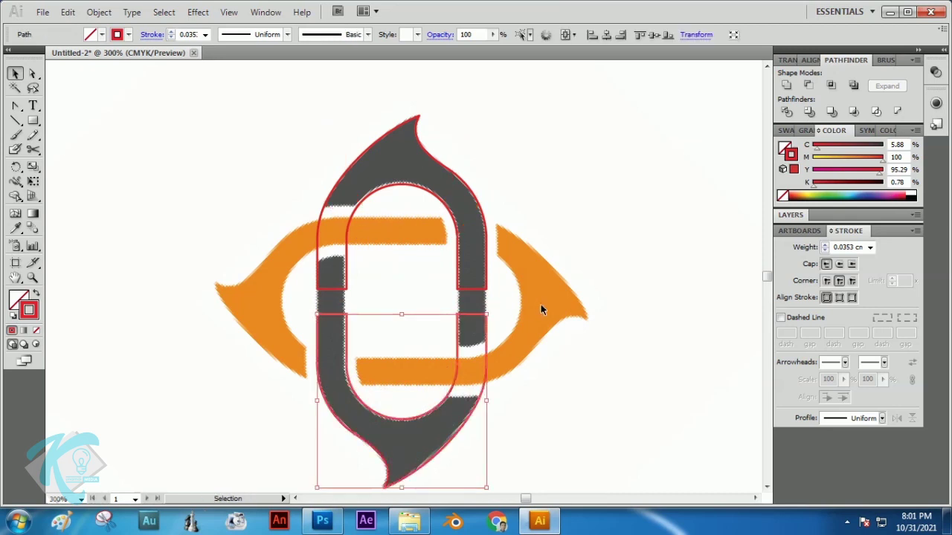
pyautogui.click(610, 288)
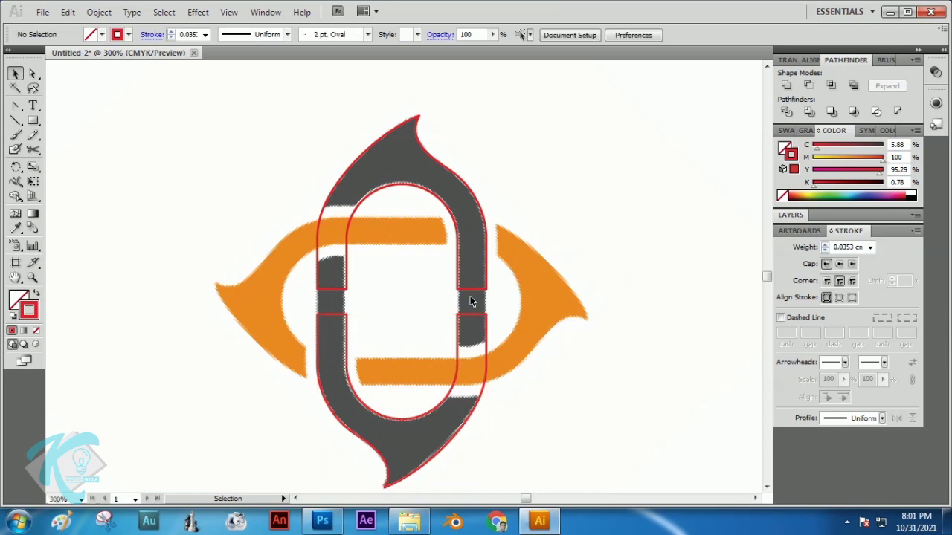
# Raise the lower half's four upper end anchors together until both of its arms slightly overlap the ends of the upper half
pyautogui.press('z')
pyautogui.click(414, 312)
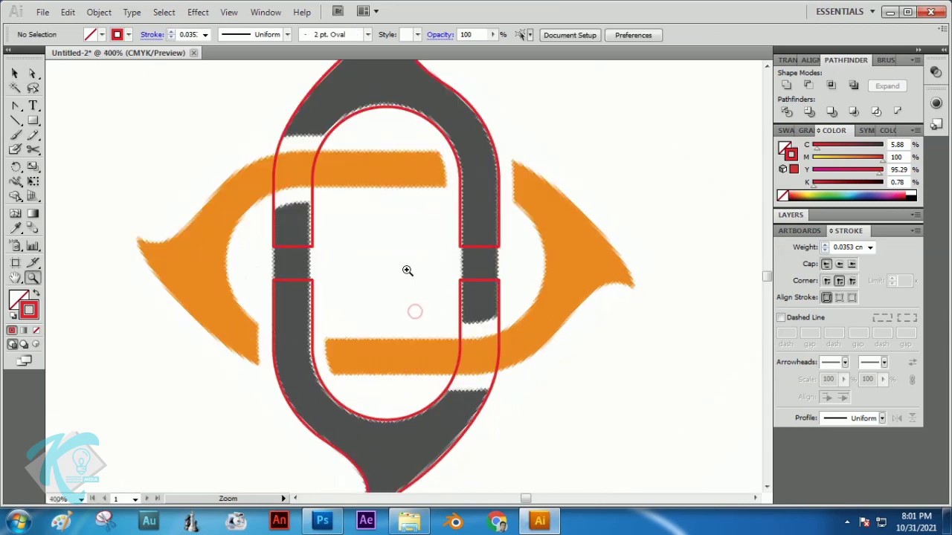
pyautogui.click(399, 260)
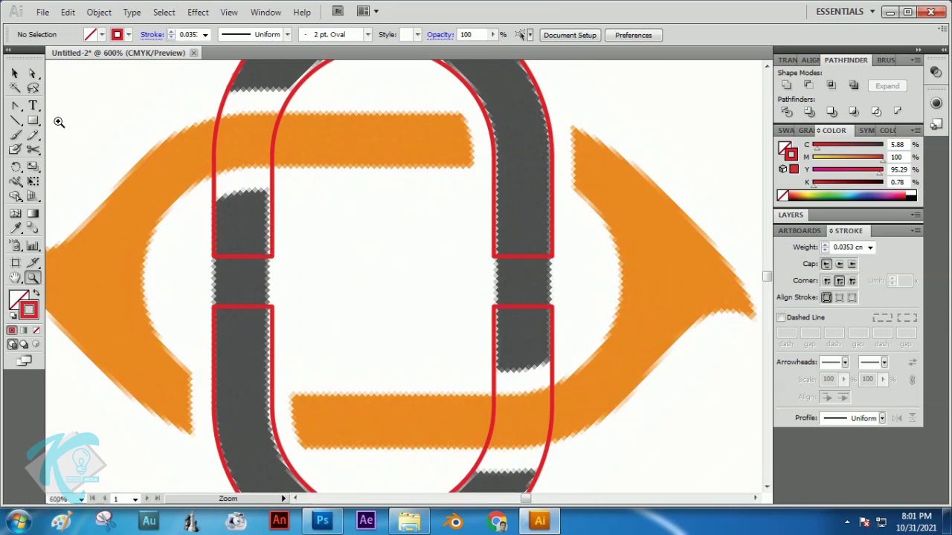
pyautogui.click(32, 75)
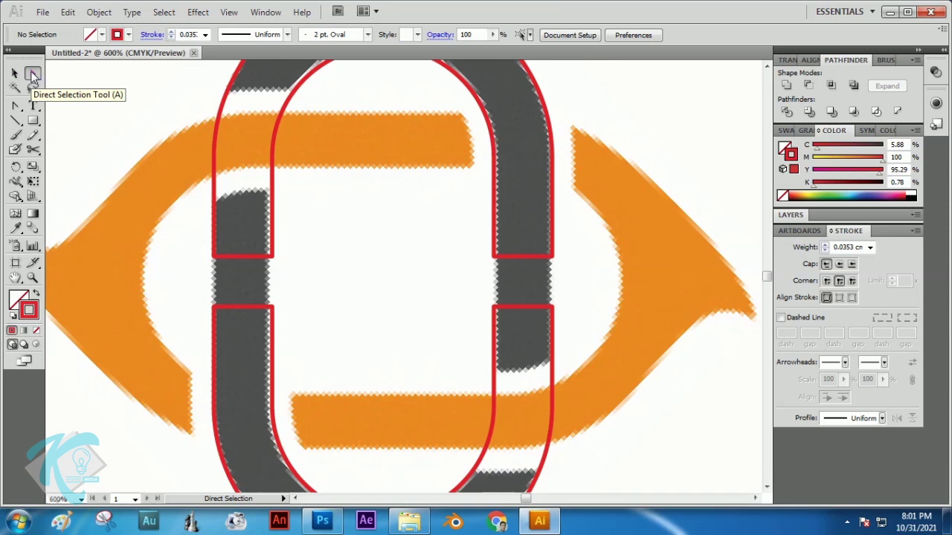
pyautogui.click(232, 307)
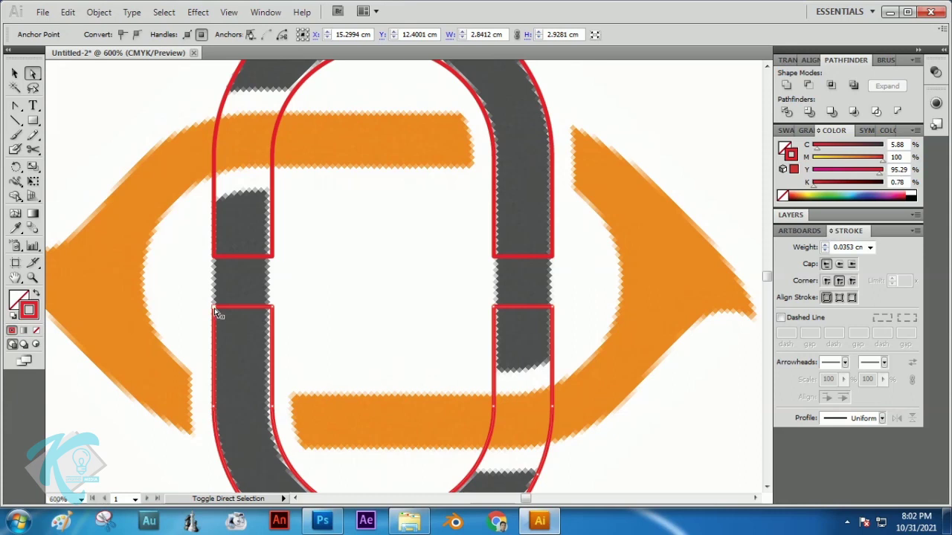
pyautogui.click(215, 311)
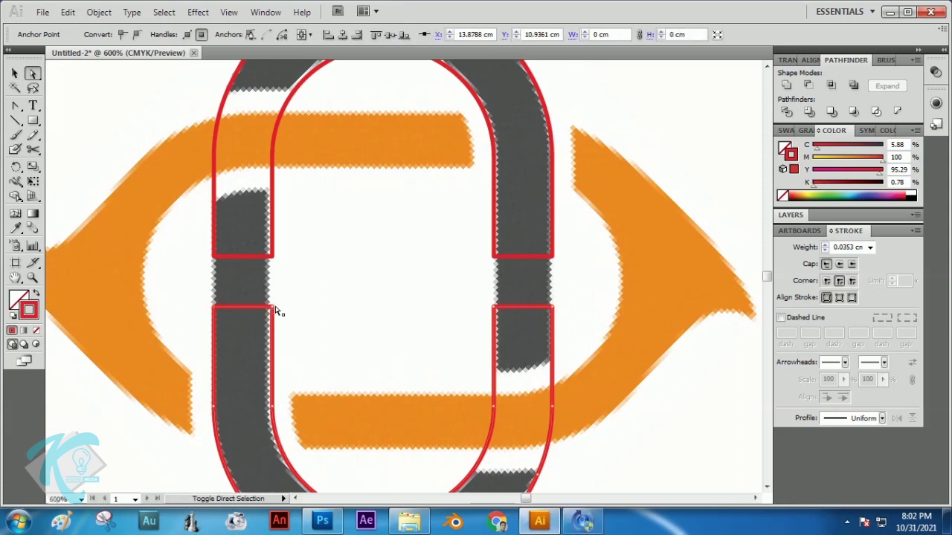
pyautogui.keyDown('shift'); pyautogui.click(273, 307); pyautogui.keyUp('shift')
pyautogui.keyDown('shift'); pyautogui.click(495, 308); pyautogui.keyUp('shift')
pyautogui.keyDown('shift'); pyautogui.click(553, 308); pyautogui.keyUp('shift')
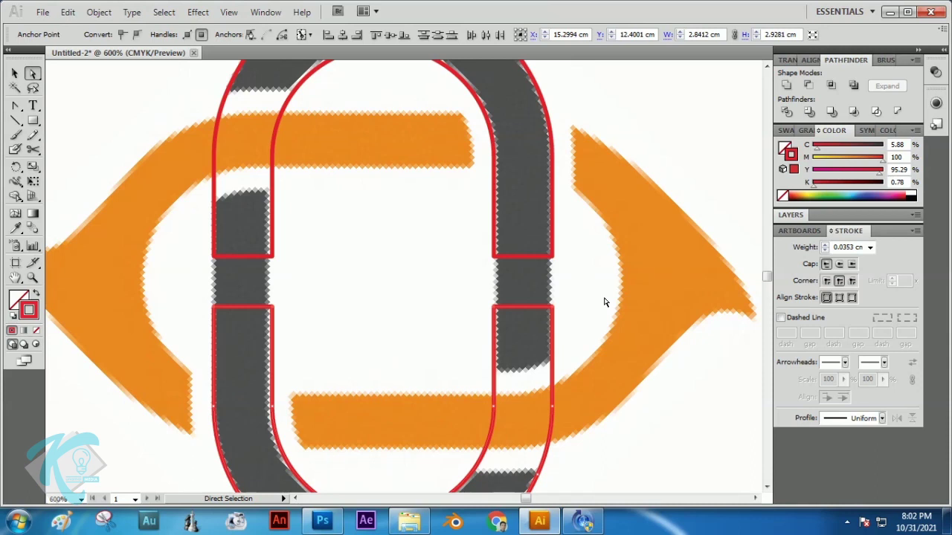
pyautogui.press('Up')
pyautogui.press('Up')
pyautogui.press('Up')
pyautogui.press('Up')
pyautogui.press('Up')
pyautogui.press('Up')
pyautogui.press('Up')
pyautogui.press('Up')
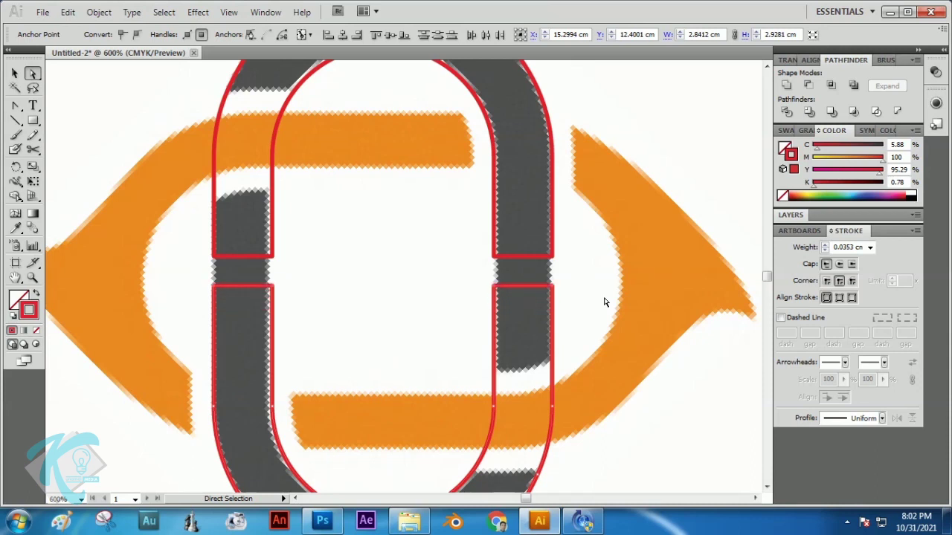
pyautogui.press('Up')
pyautogui.press('Up')
pyautogui.press('Up')
pyautogui.press('Up')
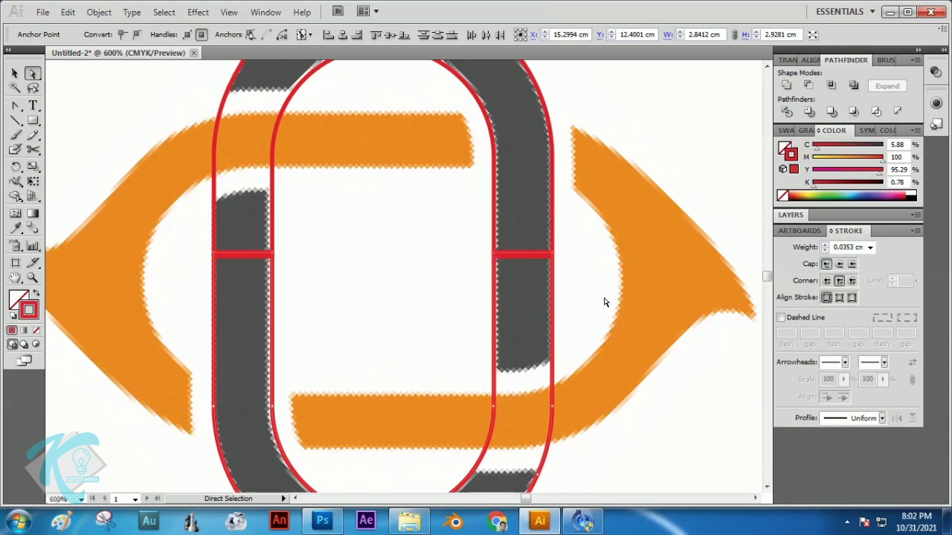
pyautogui.press('Up')
pyautogui.press('Up')
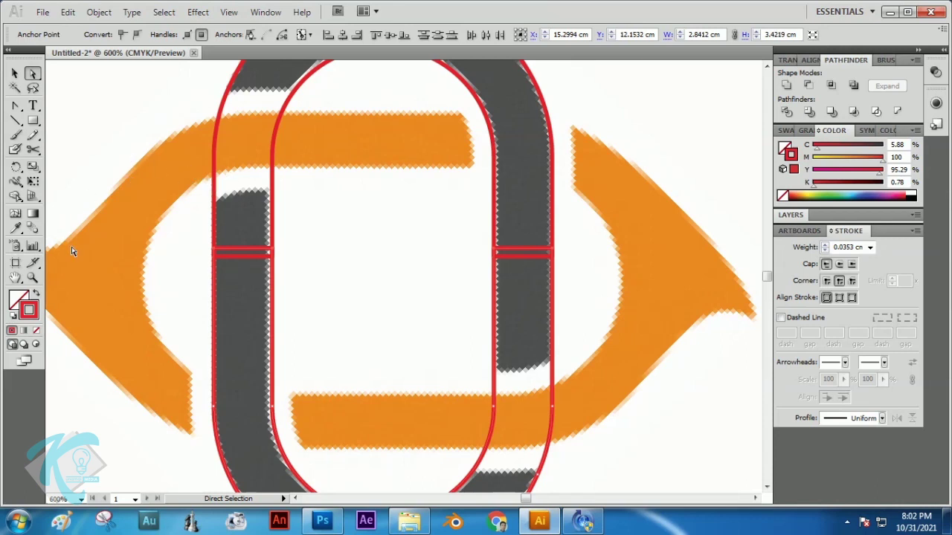
pyautogui.click(32, 278)
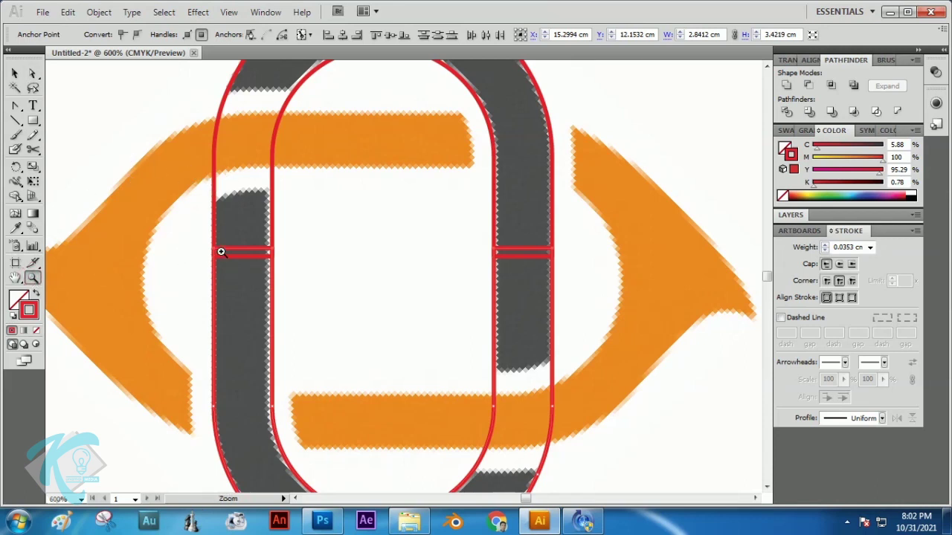
pyautogui.keyDown('alt'); pyautogui.click(360, 262); pyautogui.keyUp('alt')
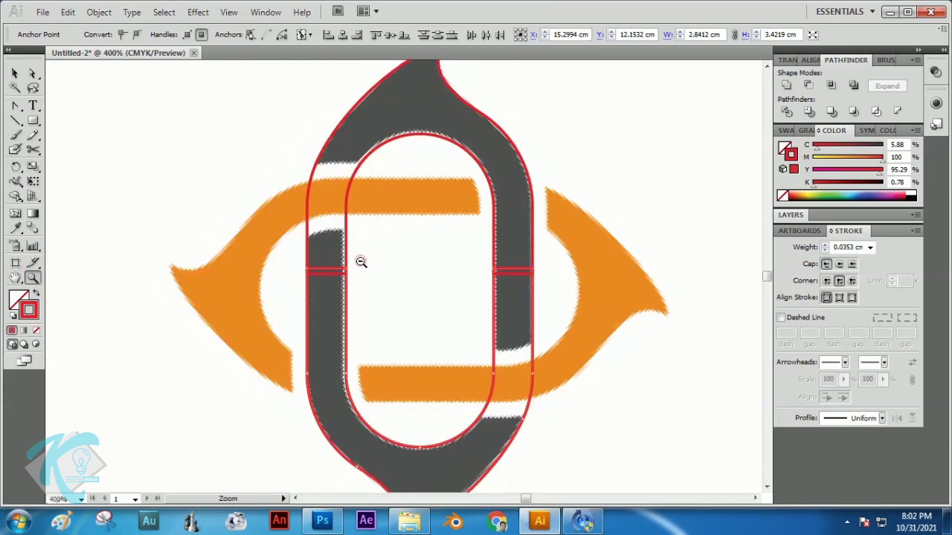
pyautogui.keyDown('alt'); pyautogui.click(435, 326); pyautogui.keyUp('alt')
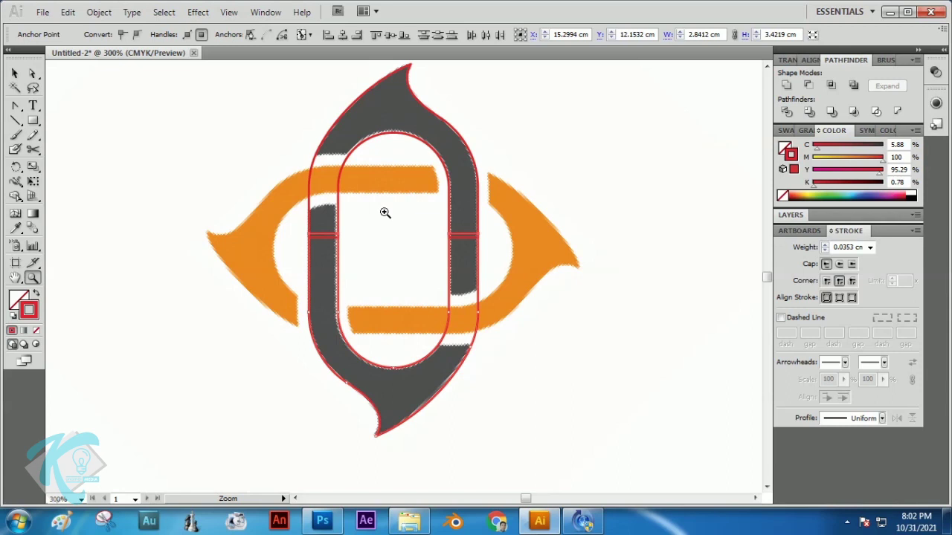
pyautogui.moveTo(395, 198); pyautogui.dragTo(408, 231)
pyautogui.click(16, 74)
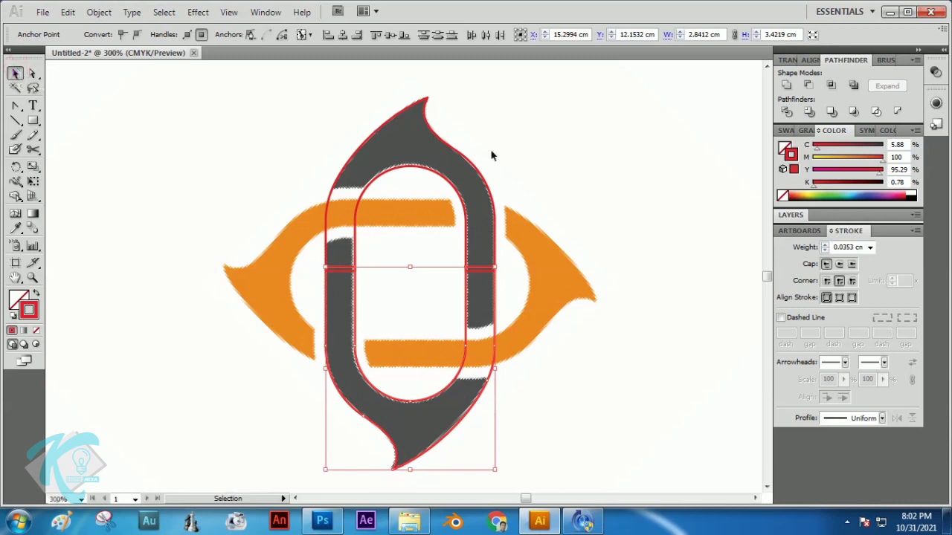
# Unite the overlapping upper and lower red halves into a single closed vertical outline and deselect it
pyautogui.click(693, 156)
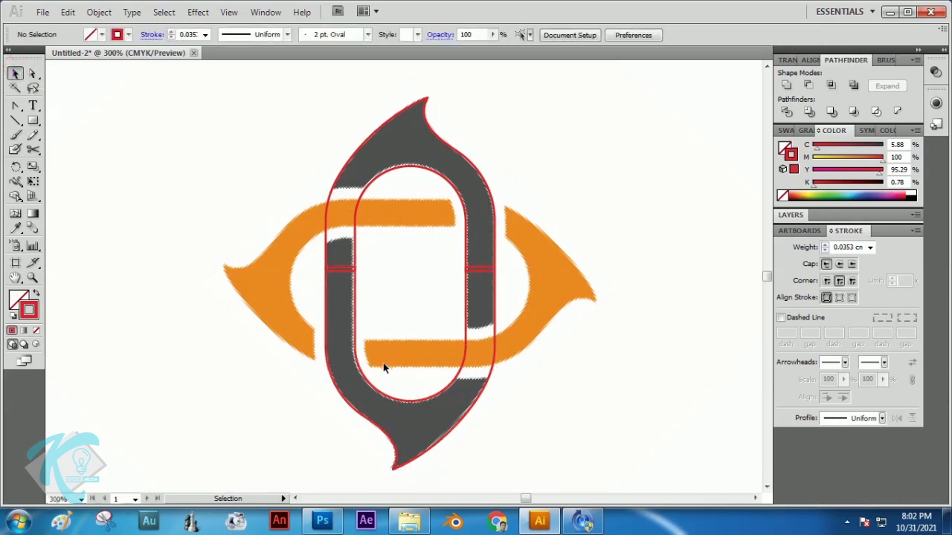
pyautogui.click(377, 390)
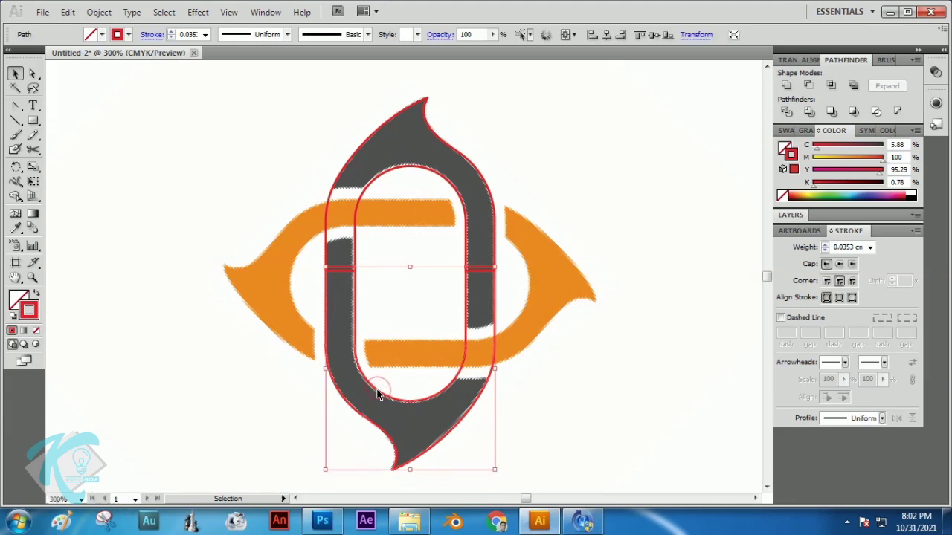
pyautogui.keyDown('shift'); pyautogui.click(443, 181); pyautogui.keyUp('shift')
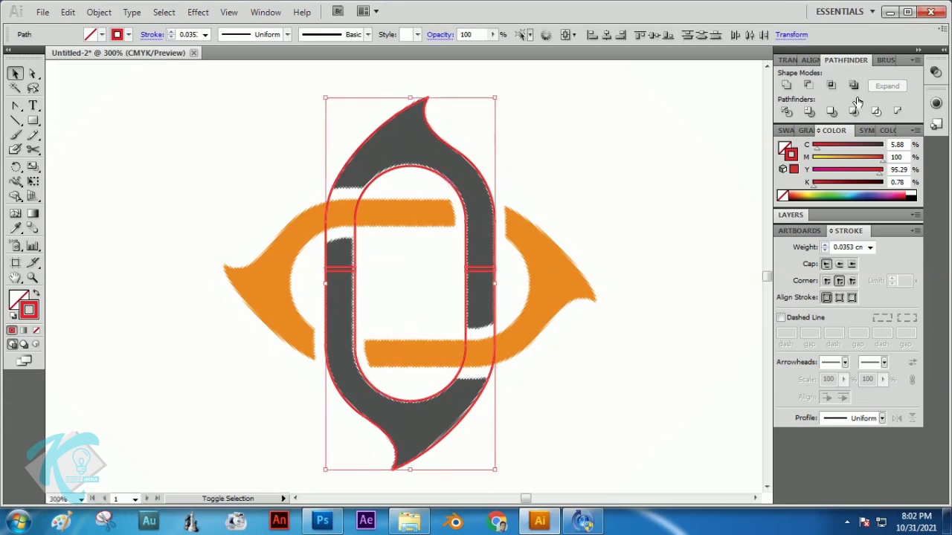
pyautogui.click(786, 87)
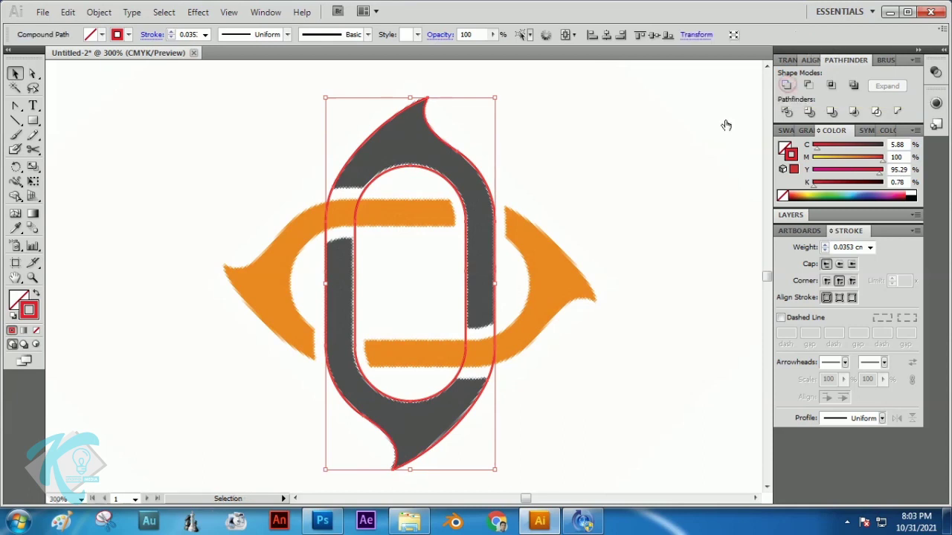
pyautogui.click(639, 163)
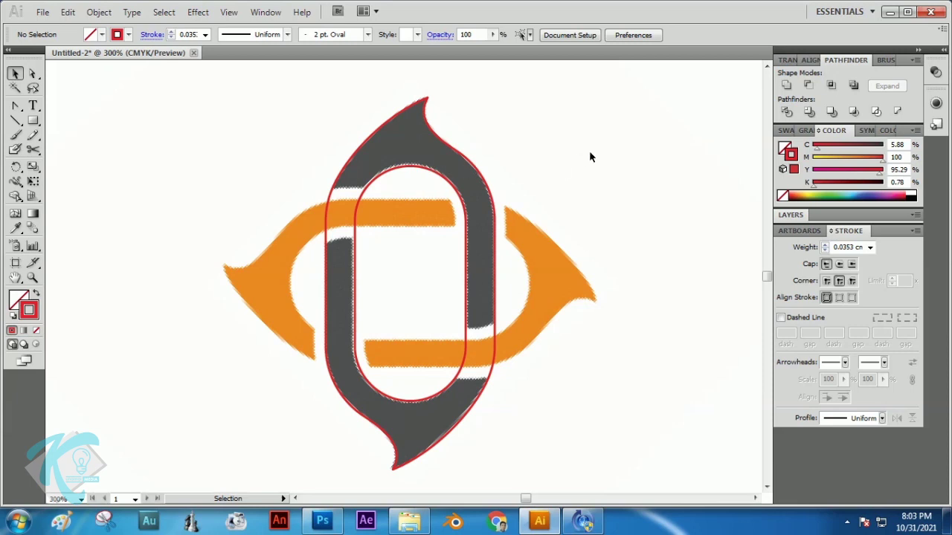
# Create a copy of the united vertical outline rotated by -90° so it covers the orange shape, and deselect it
pyautogui.click(461, 158)
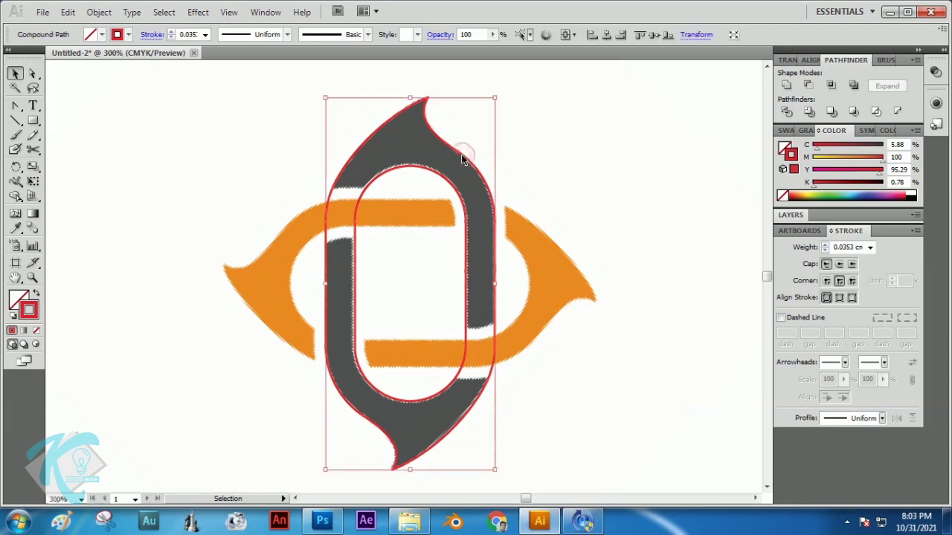
pyautogui.rightClick(462, 158)
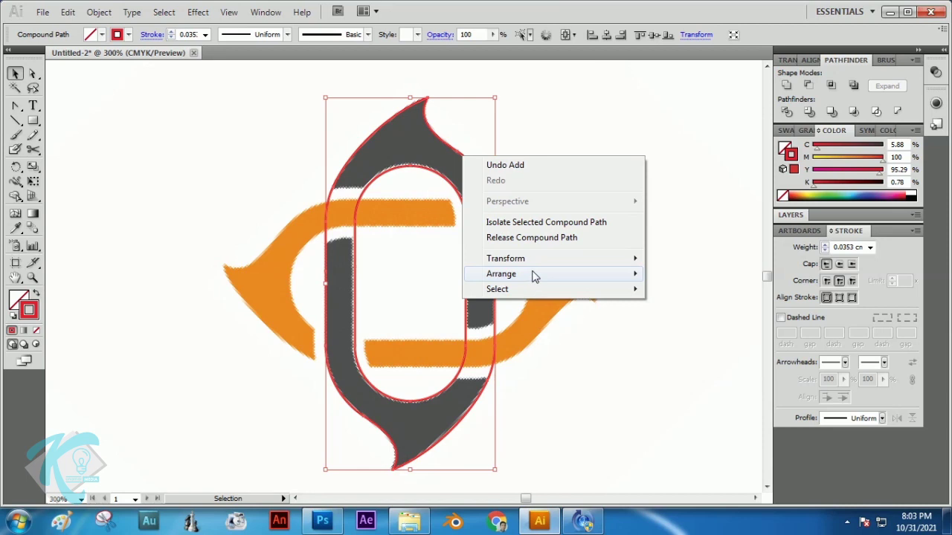
pyautogui.moveTo(597, 258)
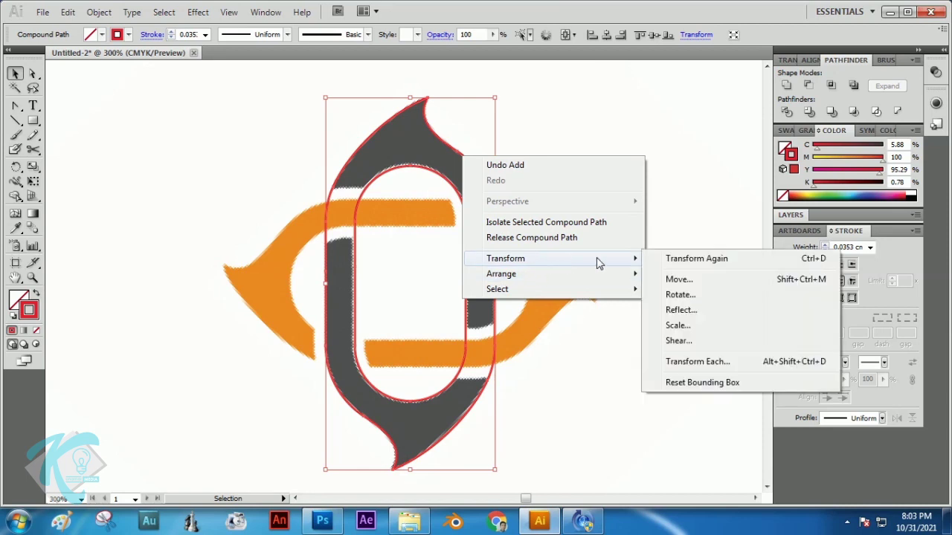
pyautogui.click(703, 294)
pyautogui.moveTo(534, 207); pyautogui.dragTo(659, 100)
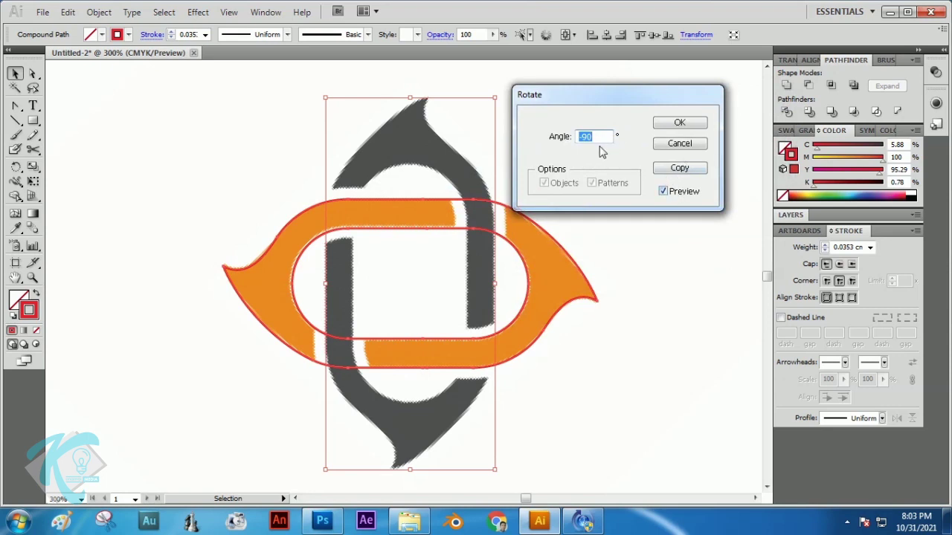
pyautogui.click(679, 168)
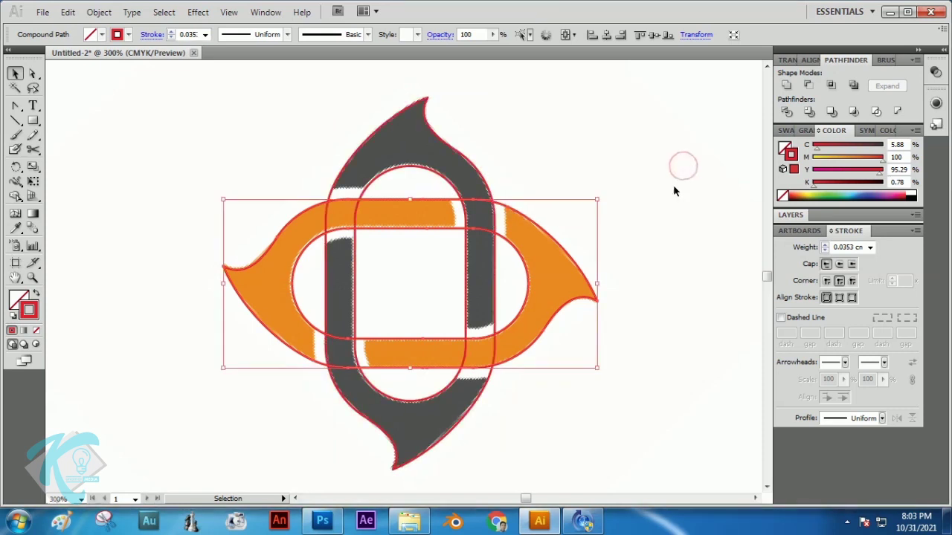
pyautogui.click(673, 185)
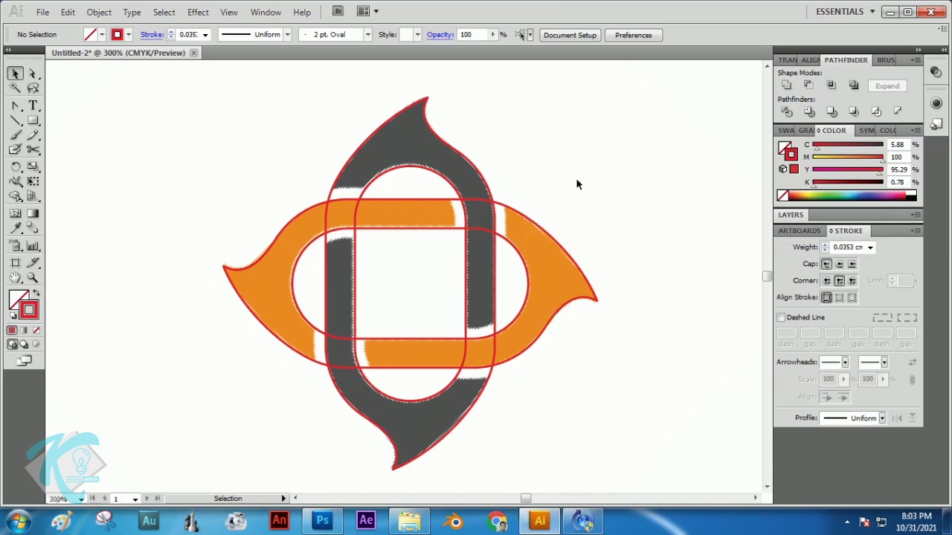
# Duplicate the vertical outline, give the copy a light blue stroke, and enlarge it slightly around the original
pyautogui.click(479, 175)
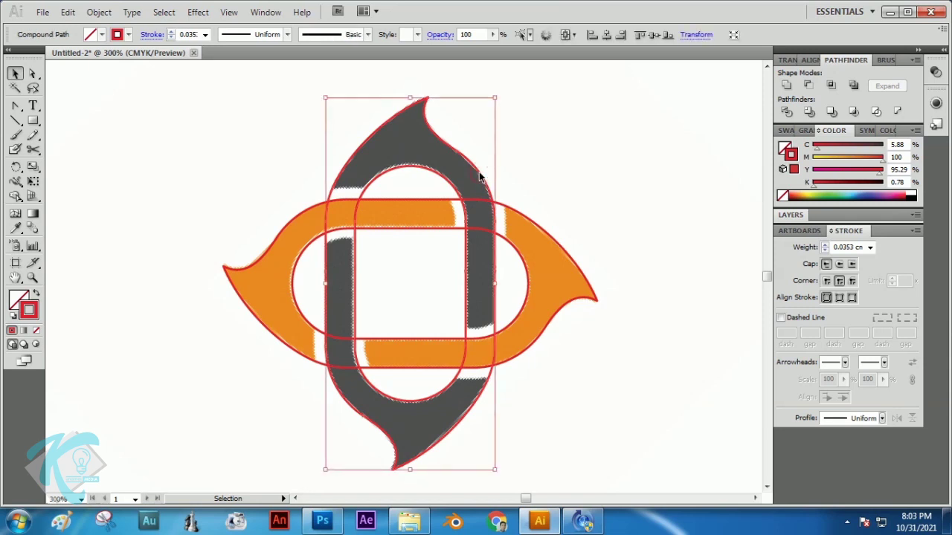
pyautogui.hotkey('ctrl', 'c')
pyautogui.hotkey('ctrl', 'v')
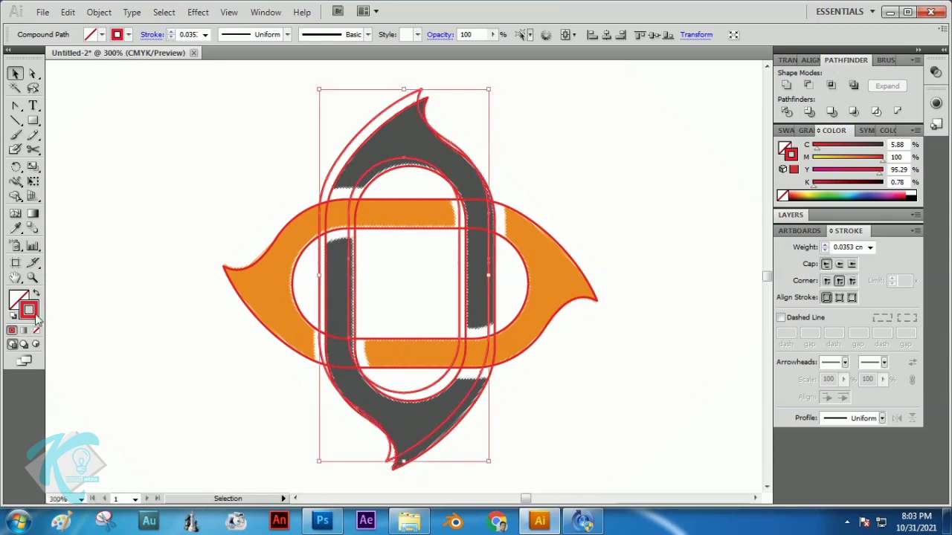
pyautogui.click(850, 194)
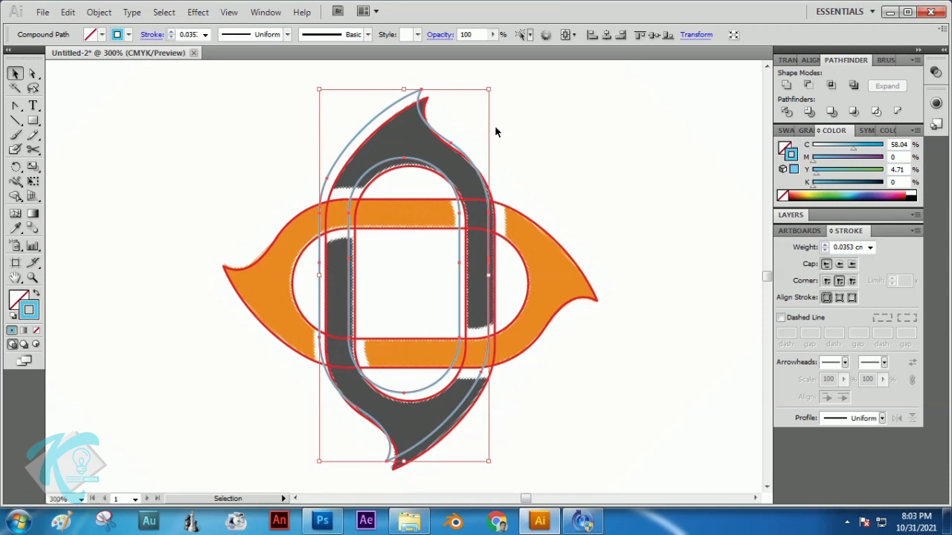
pyautogui.moveTo(488, 89); pyautogui.dragTo(495, 87)
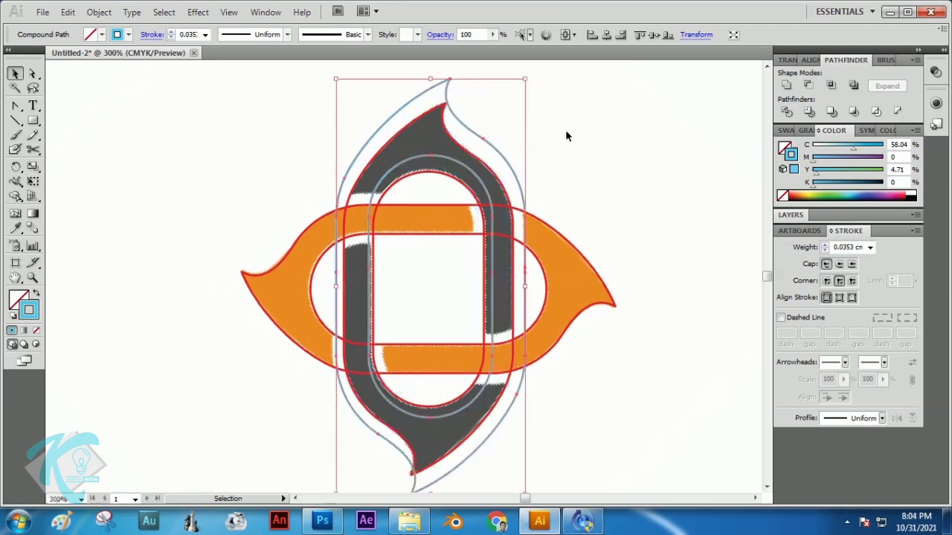
pyautogui.click(567, 157)
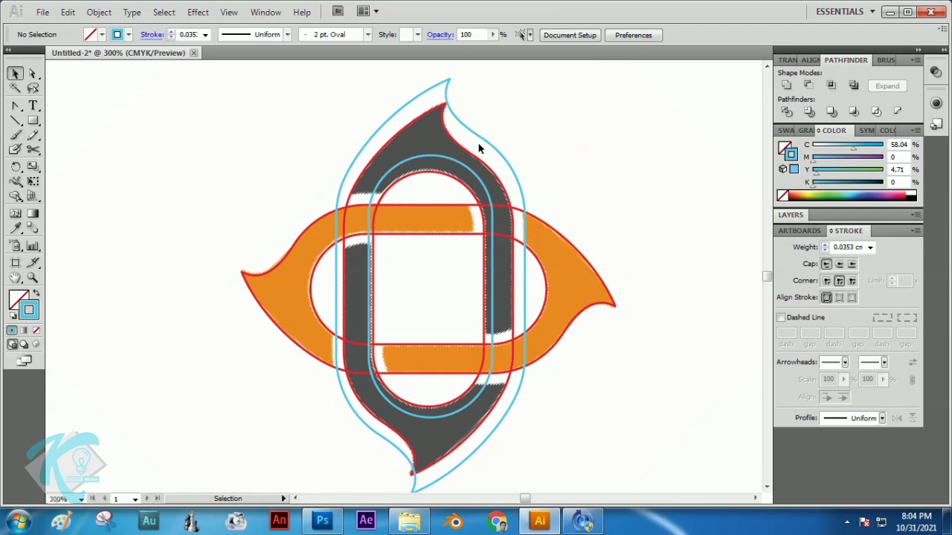
# Draw a closed five-sided Pen shape enclosing the upper right arm of the vertical outline, and deselect it
pyautogui.click(15, 105)
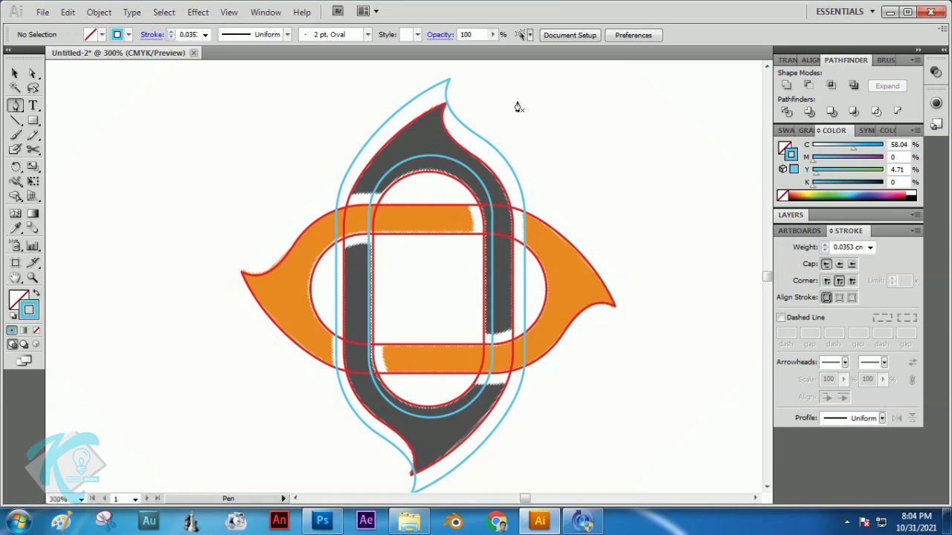
pyautogui.moveTo(508, 98); pyautogui.dragTo(424, 190)
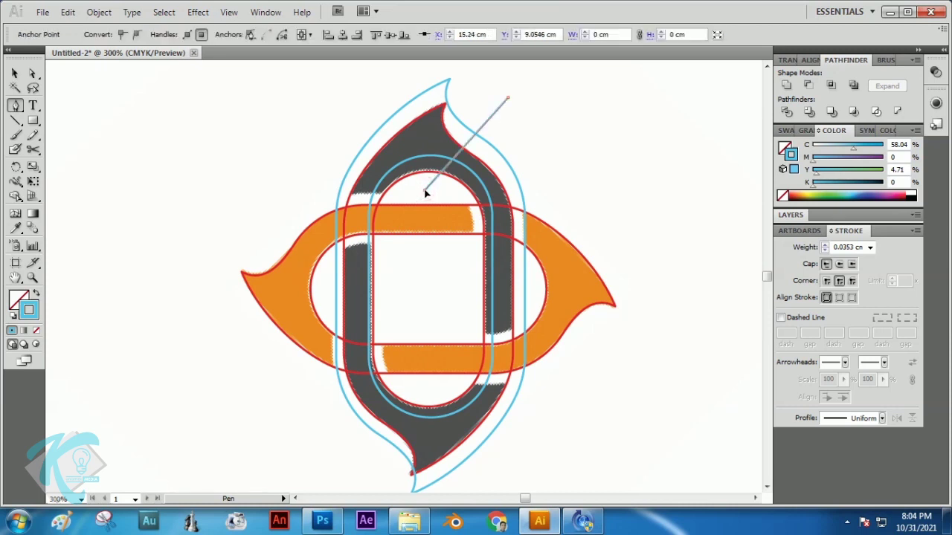
pyautogui.click(440, 303)
pyautogui.click(606, 286)
pyautogui.moveTo(606, 290); pyautogui.dragTo(618, 164)
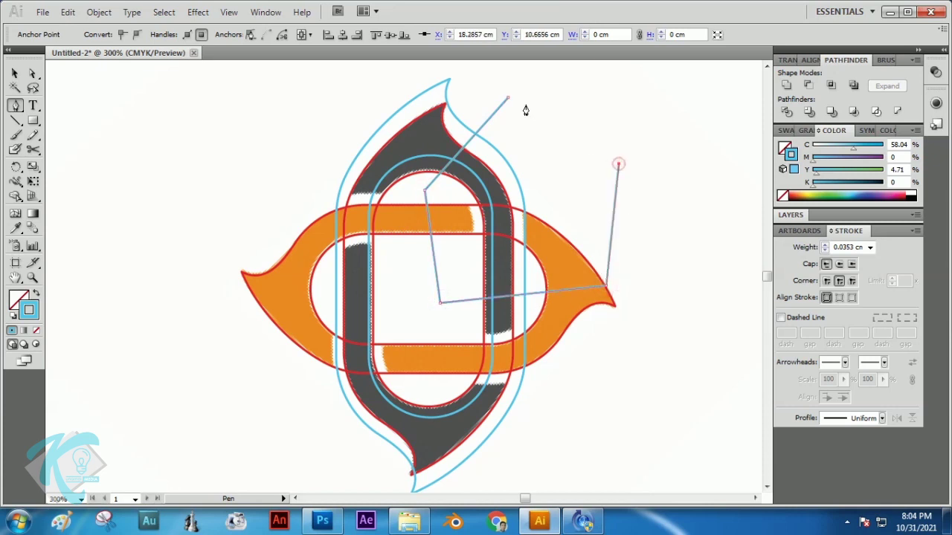
pyautogui.click(507, 99)
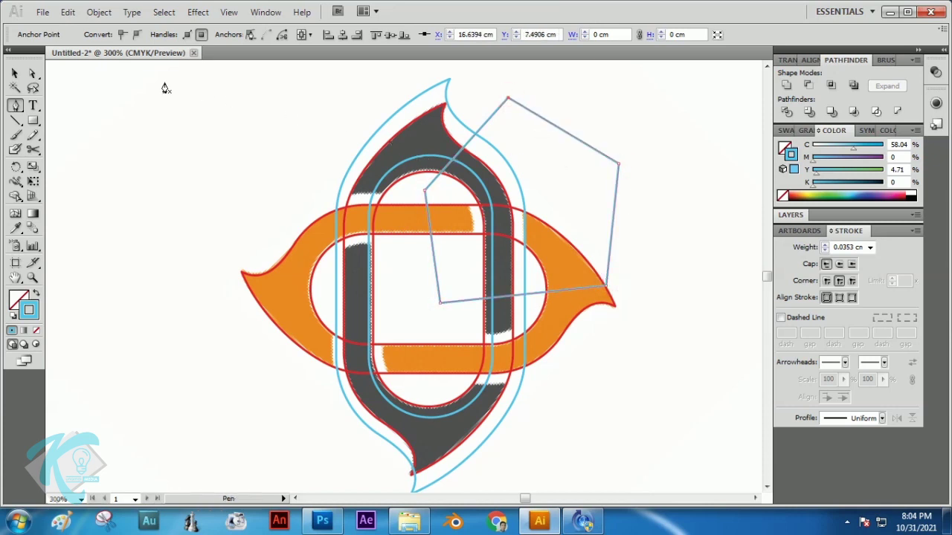
pyautogui.click(14, 76)
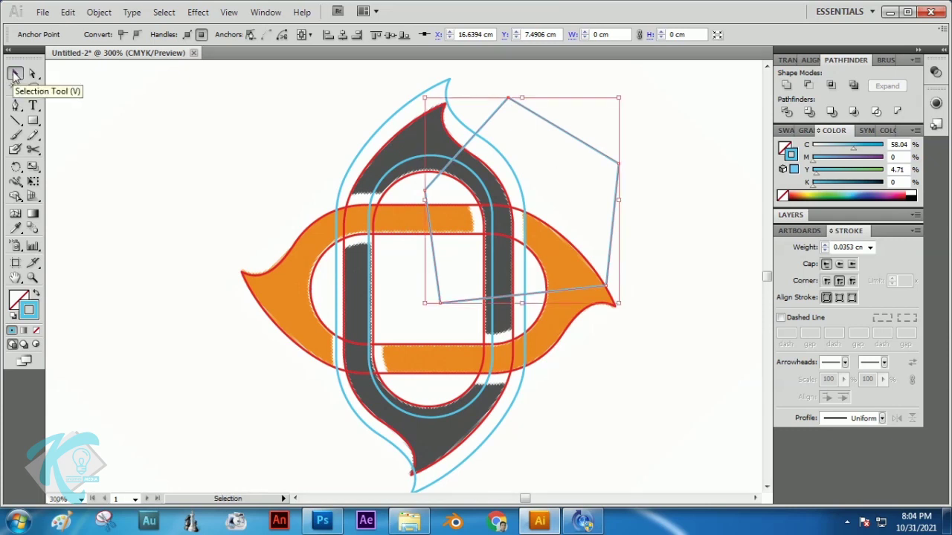
pyautogui.click(290, 113)
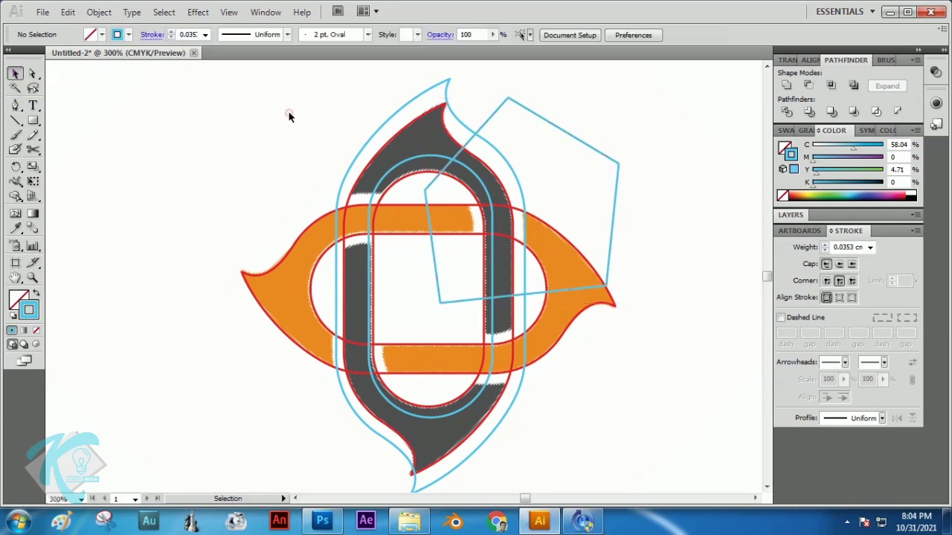
# Intersect the five-sided shape with the blue outline so only the upper right band is kept
pyautogui.click(568, 134)
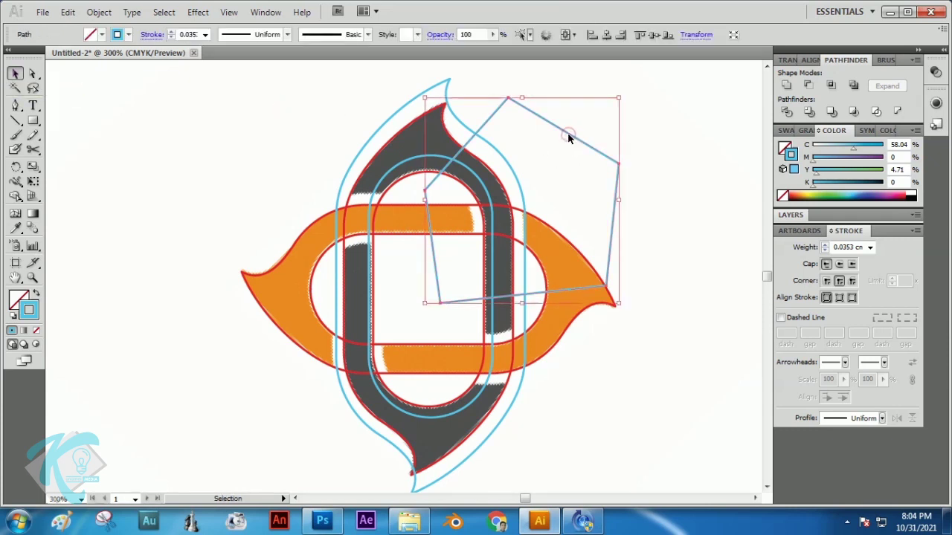
pyautogui.keyDown('shift'); pyautogui.click(448, 84); pyautogui.keyUp('shift')
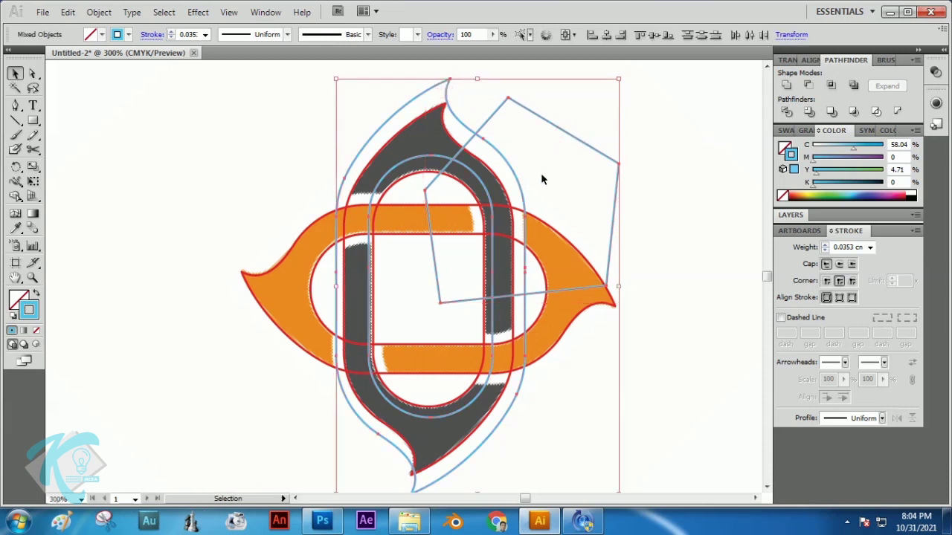
pyautogui.click(831, 86)
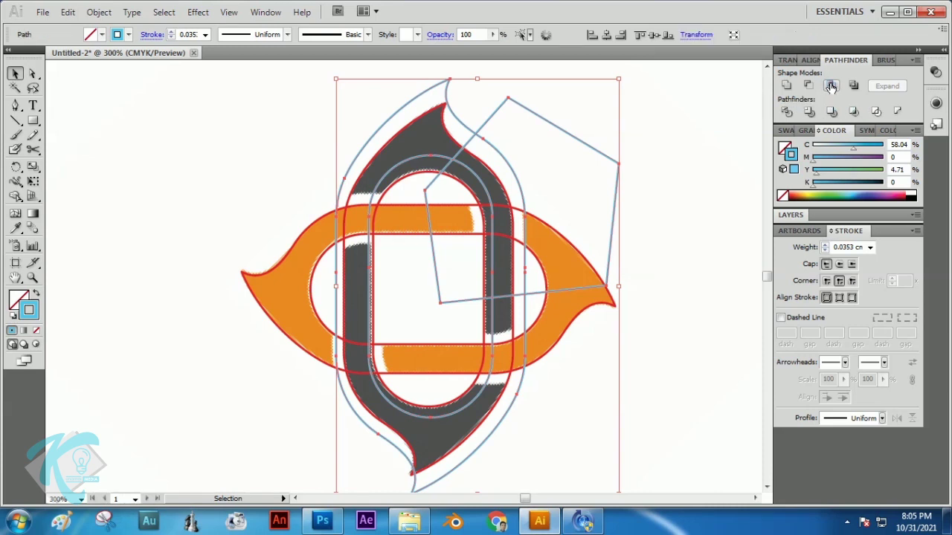
pyautogui.click(684, 115)
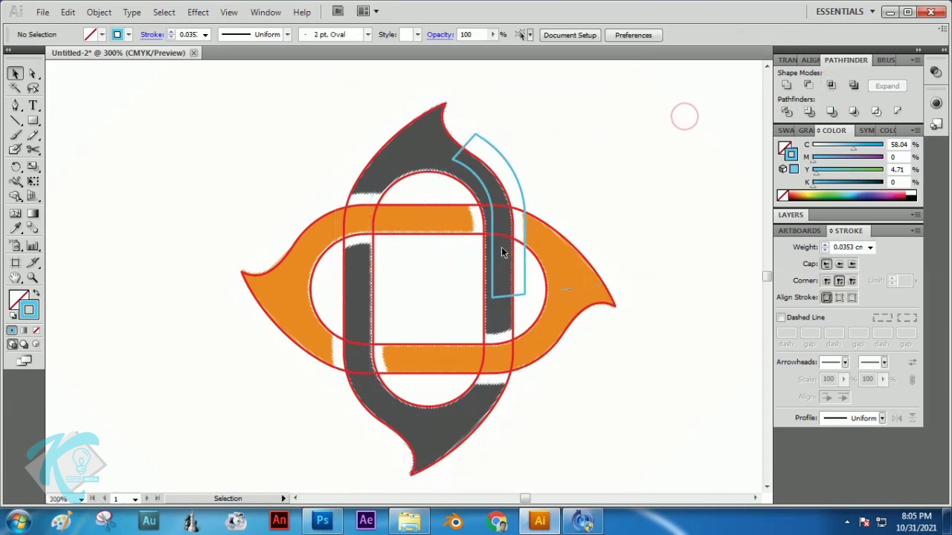
# Enlarge the blue band and move it down over the upper right dark arm
pyautogui.click(521, 296)
pyautogui.moveTo(448, 135); pyautogui.dragTo(378, 79)
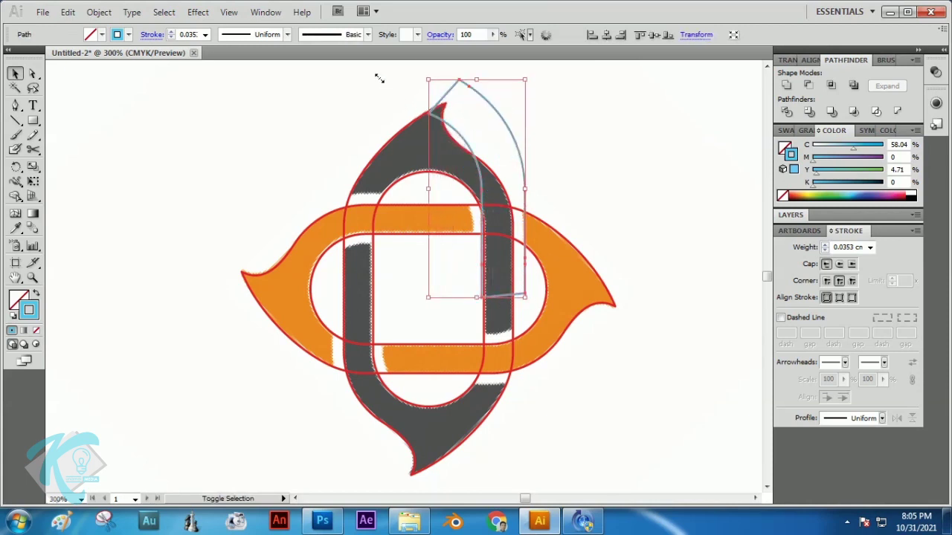
pyautogui.click(509, 169)
pyautogui.click(520, 154)
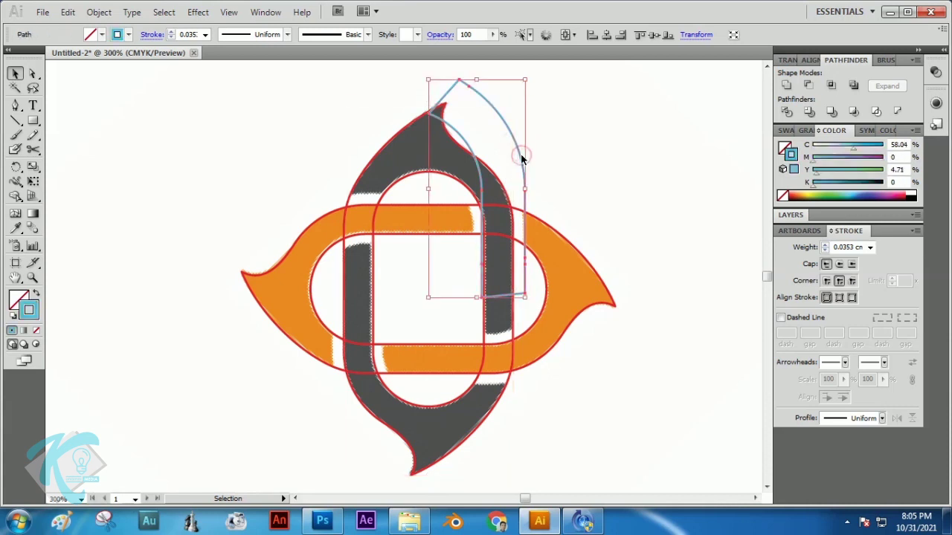
pyautogui.moveTo(520, 152); pyautogui.dragTo(520, 199)
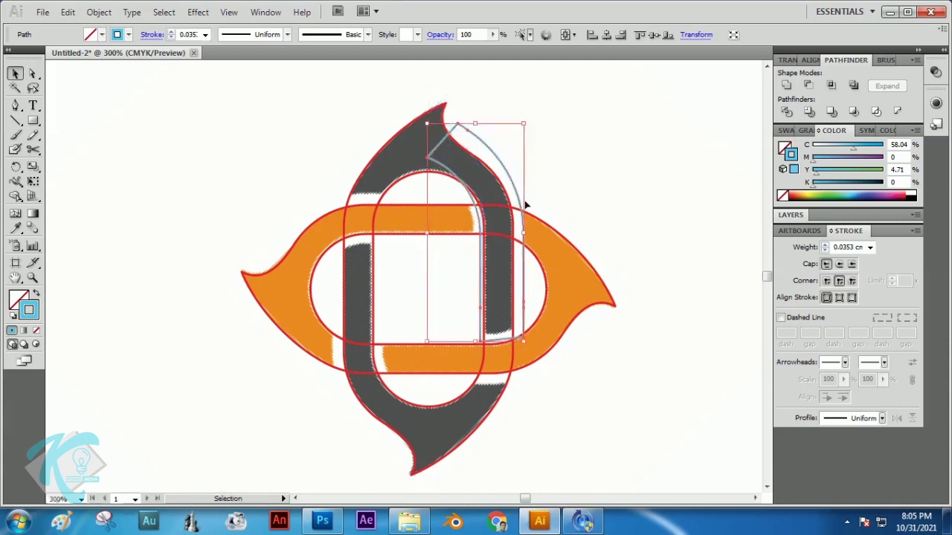
# Widen and lengthen the blue band further, and nudge it down until its lower end overlaps the lower orange bar
pyautogui.moveTo(426, 123); pyautogui.dragTo(379, 94)
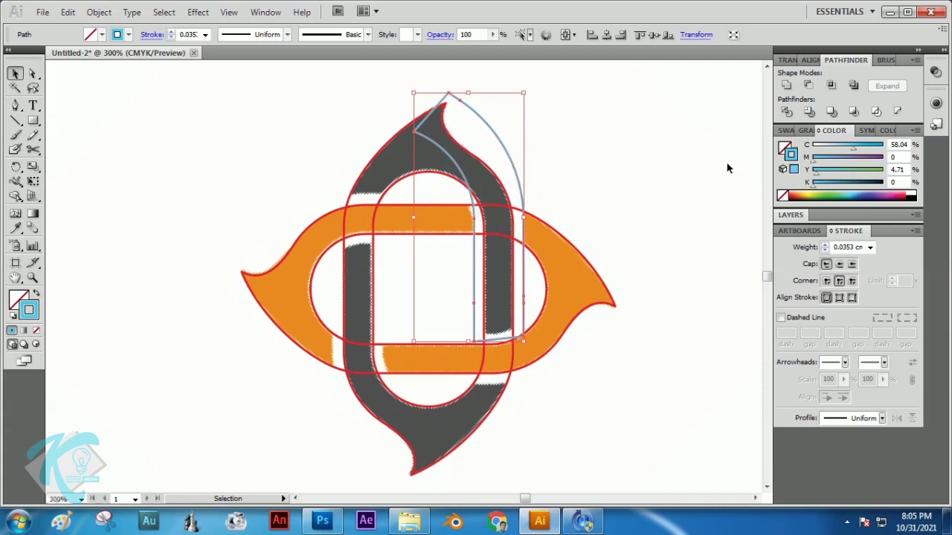
pyautogui.press('Down')
pyautogui.press('Down')
pyautogui.press('Down')
pyautogui.press('Down')
pyautogui.press('Down')
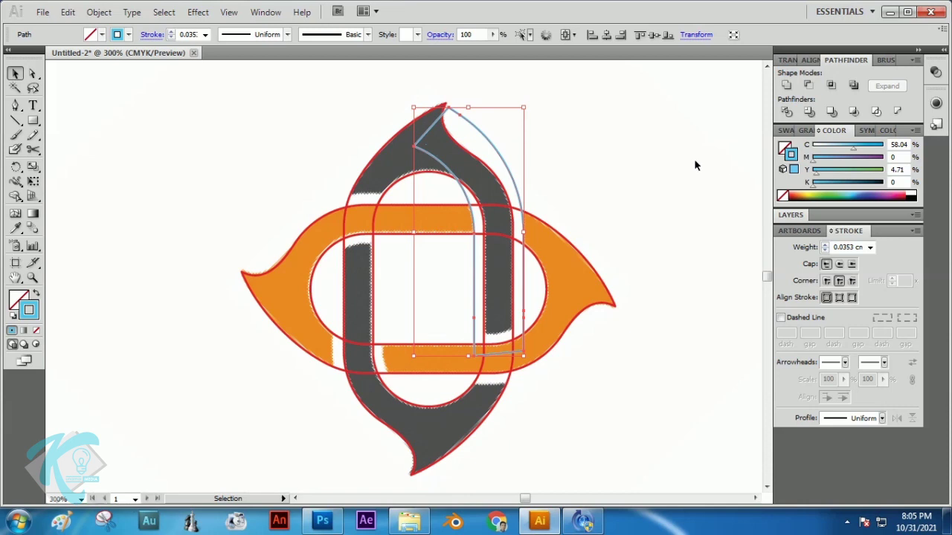
pyautogui.click(695, 165)
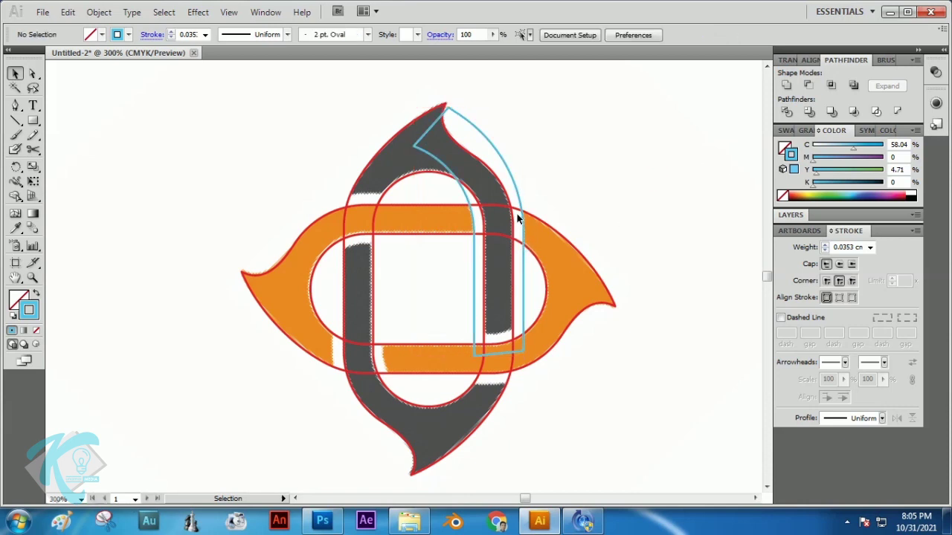
# Create a copy of the blue band rotated 90° and move it over the upper left orange arm
pyautogui.click(511, 181)
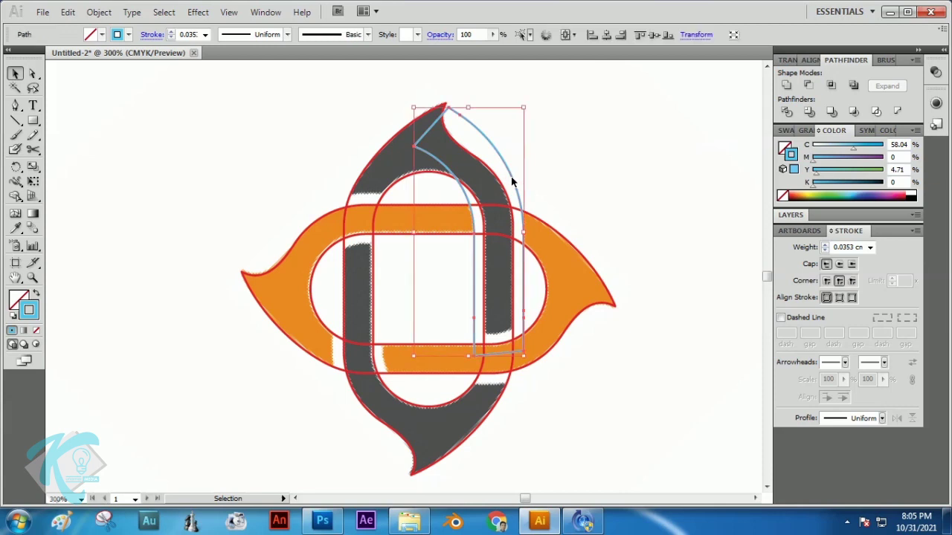
pyautogui.rightClick(511, 180)
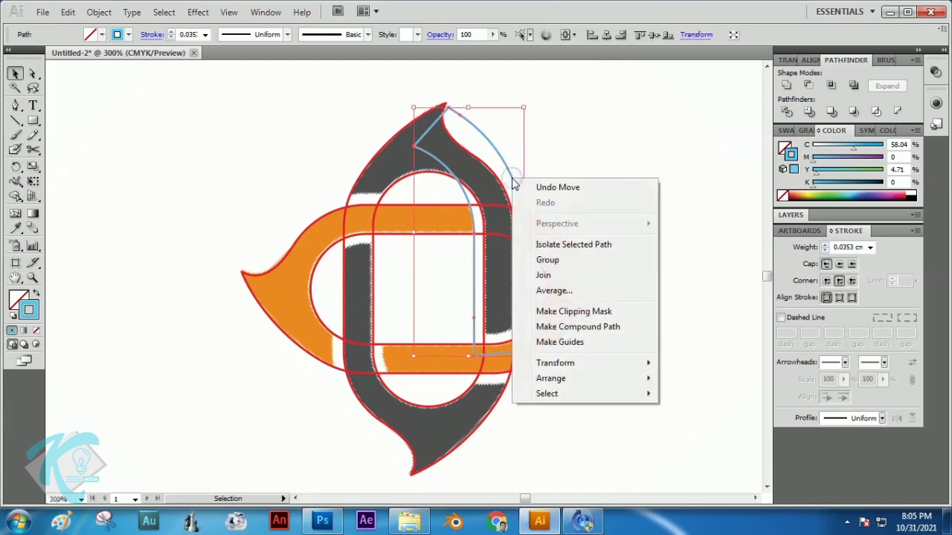
pyautogui.moveTo(609, 360)
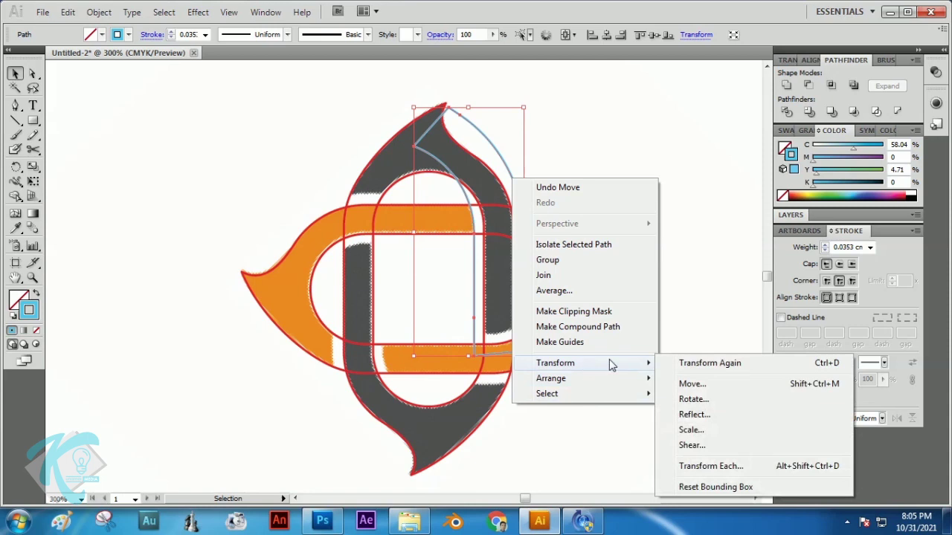
pyautogui.click(697, 396)
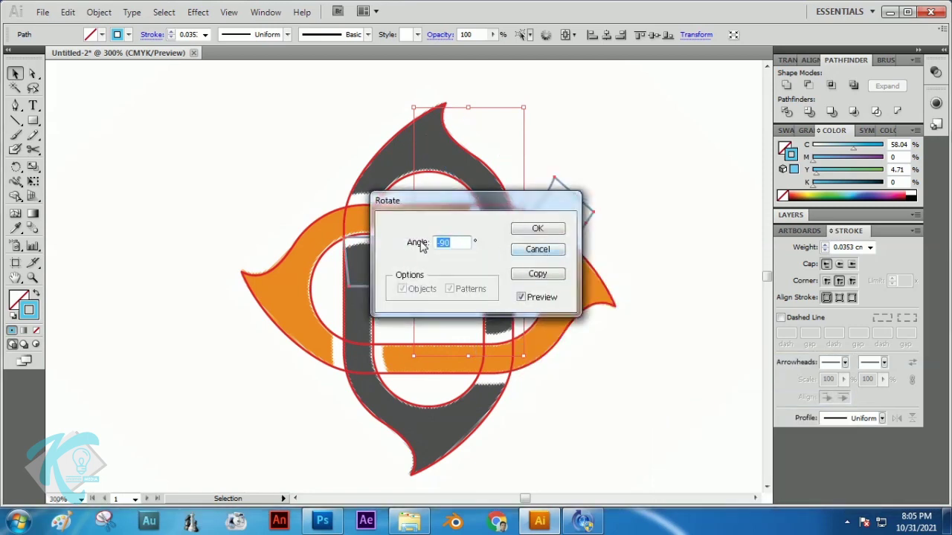
pyautogui.moveTo(441, 243); pyautogui.dragTo(436, 243)
pyautogui.press('Delete')
pyautogui.moveTo(447, 200); pyautogui.dragTo(137, 159)
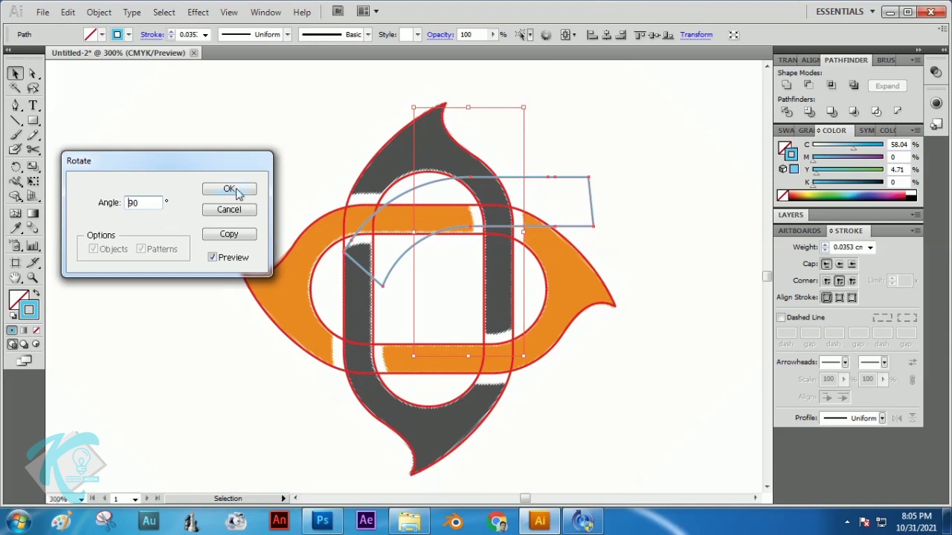
pyautogui.click(229, 235)
pyautogui.click(702, 187)
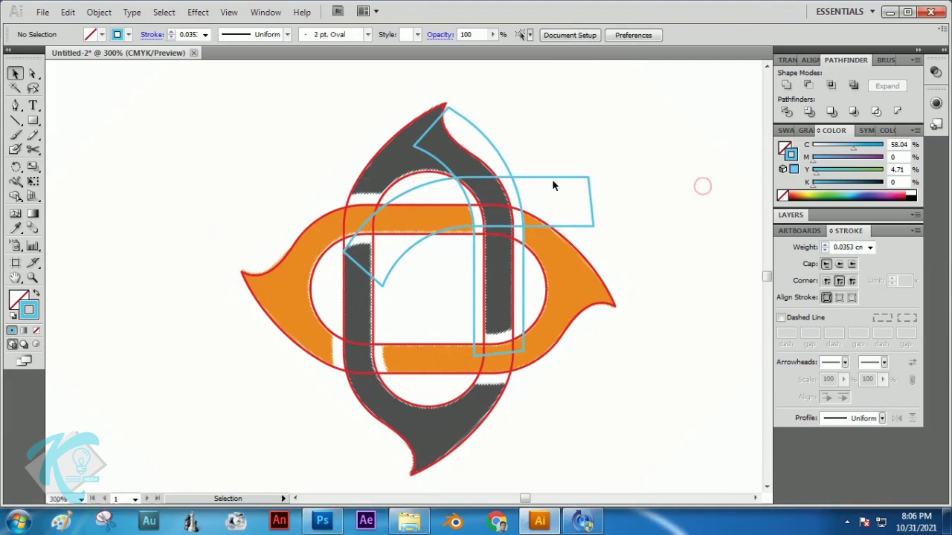
pyautogui.moveTo(555, 177); pyautogui.dragTo(459, 197)
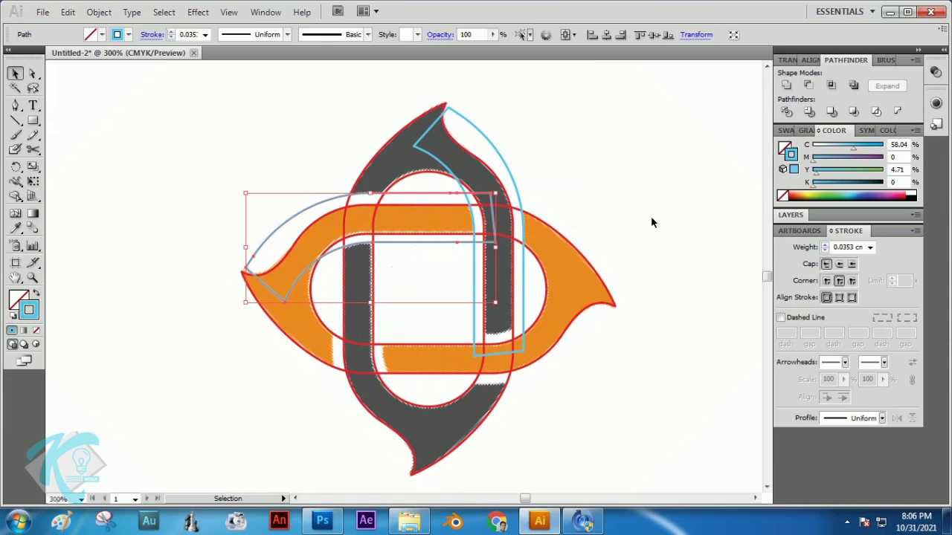
pyautogui.click(657, 179)
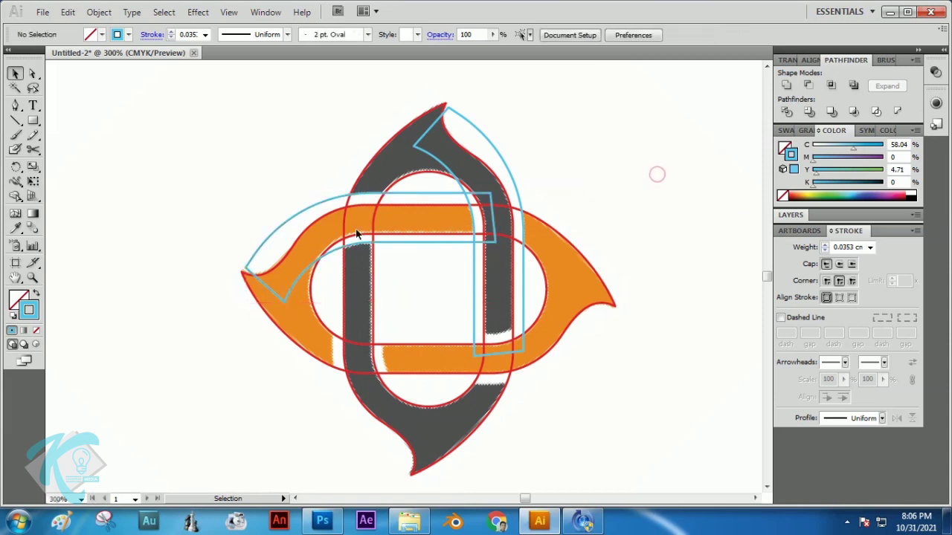
# Create a 90° rotated copy of the upper left band and move it over the lower left dark arm
pyautogui.click(301, 277)
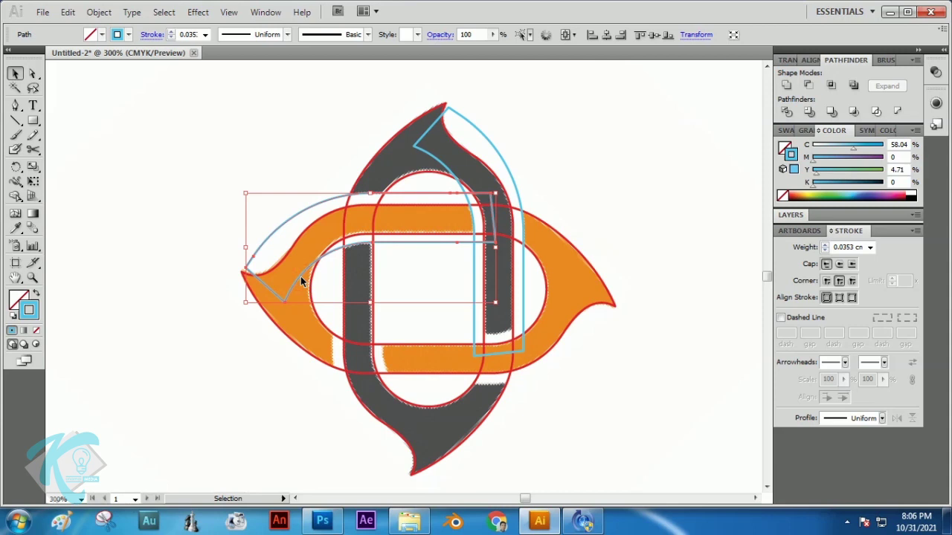
pyautogui.rightClick(301, 277)
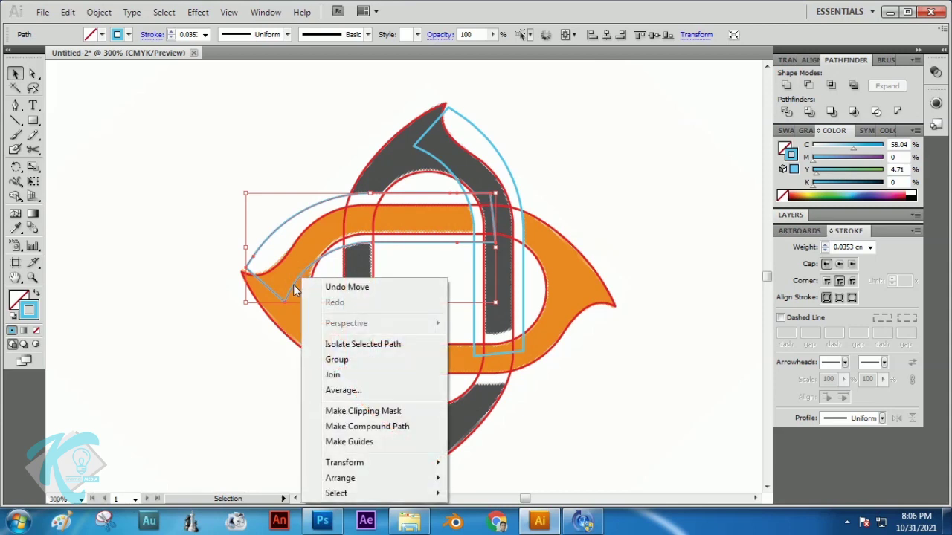
pyautogui.moveTo(431, 462)
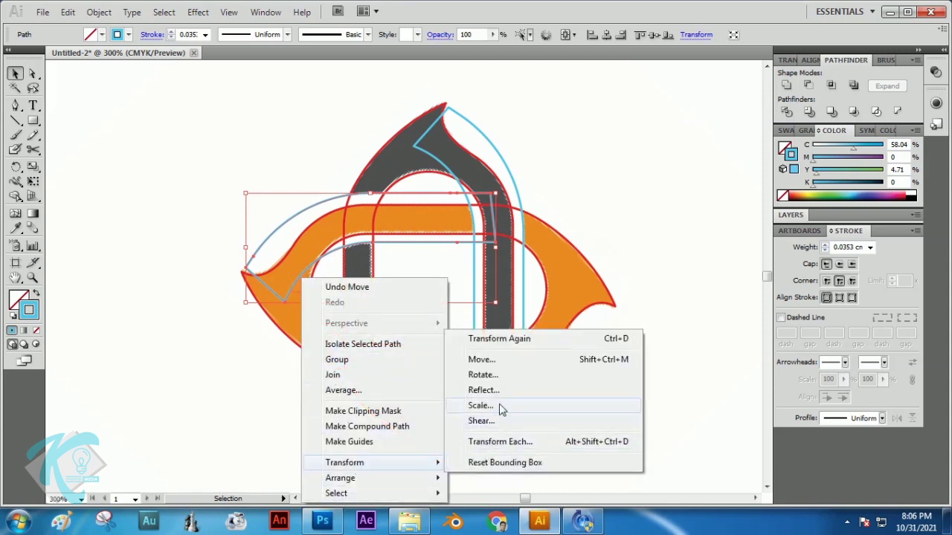
pyautogui.click(488, 375)
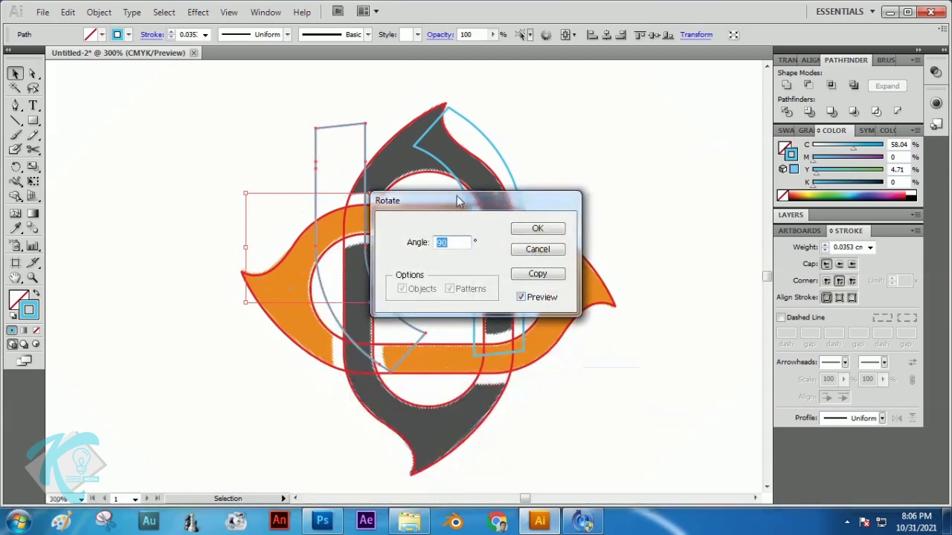
pyautogui.moveTo(458, 201); pyautogui.dragTo(674, 97)
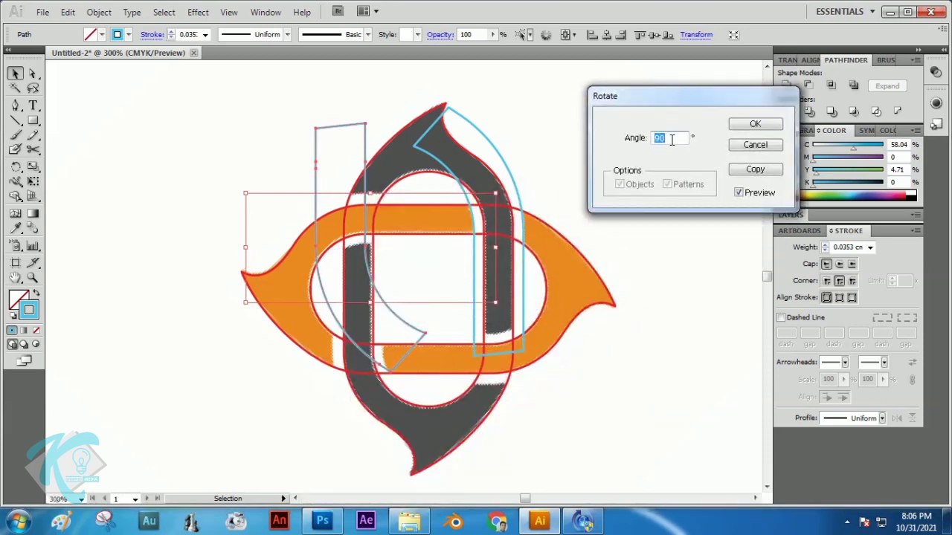
pyautogui.click(756, 171)
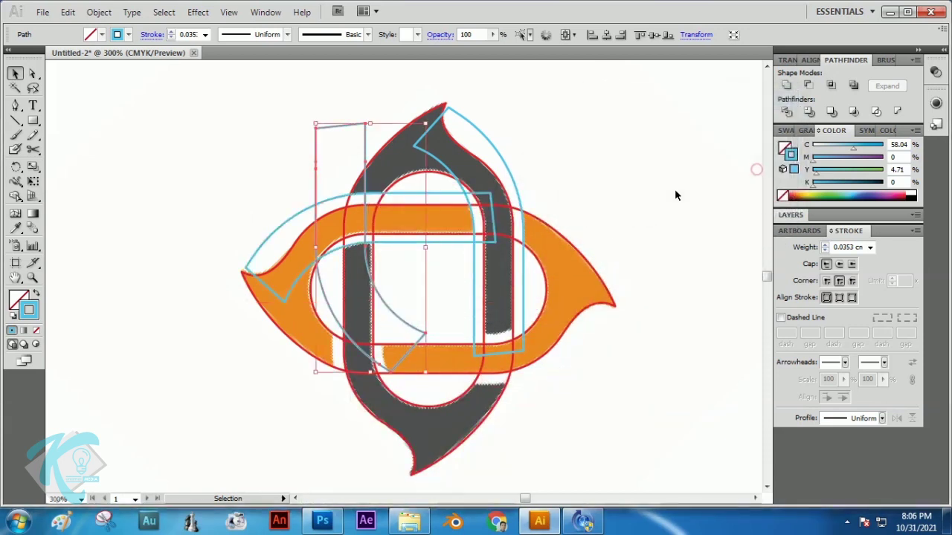
pyautogui.click(271, 116)
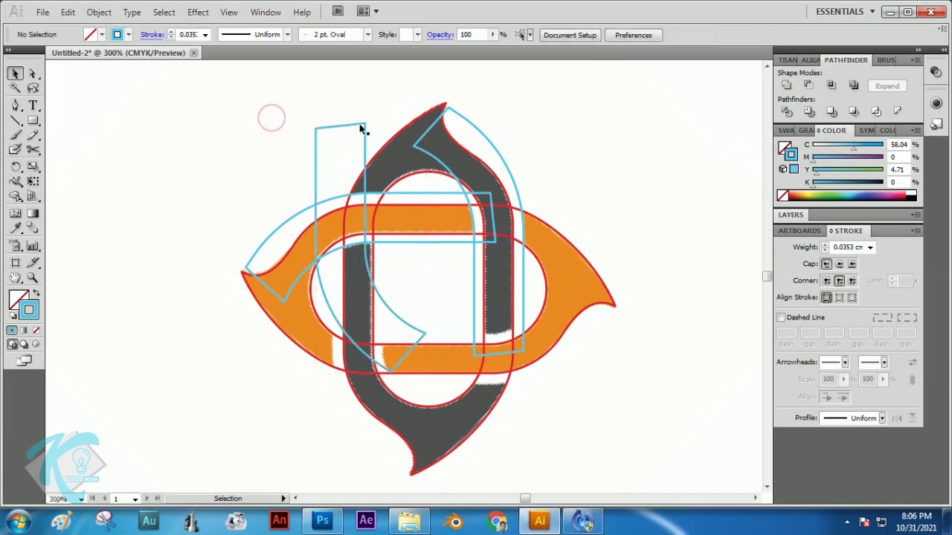
pyautogui.moveTo(361, 128); pyautogui.dragTo(377, 223)
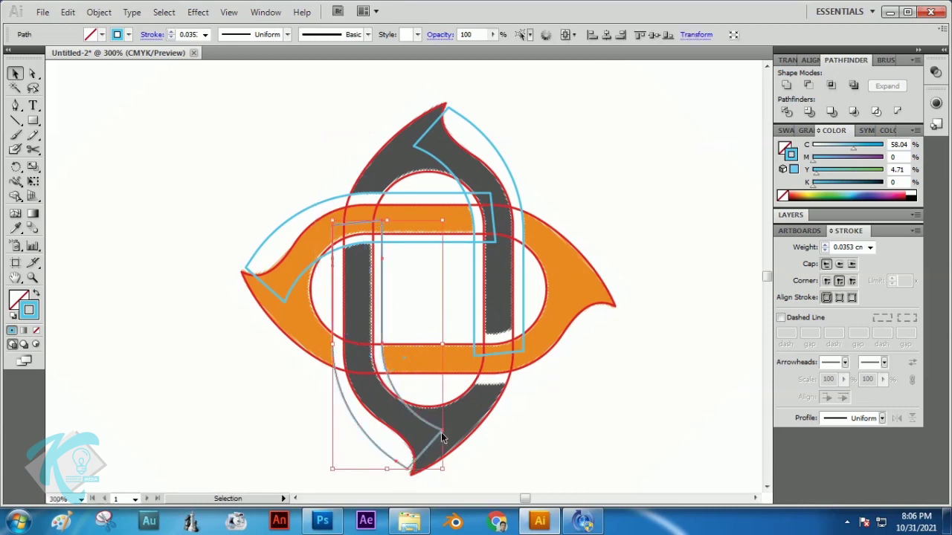
# Create a 90° rotated copy of the lower left band, move it over the lower right orange arm, and deselect it
pyautogui.rightClick(384, 320)
pyautogui.moveTo(431, 276)
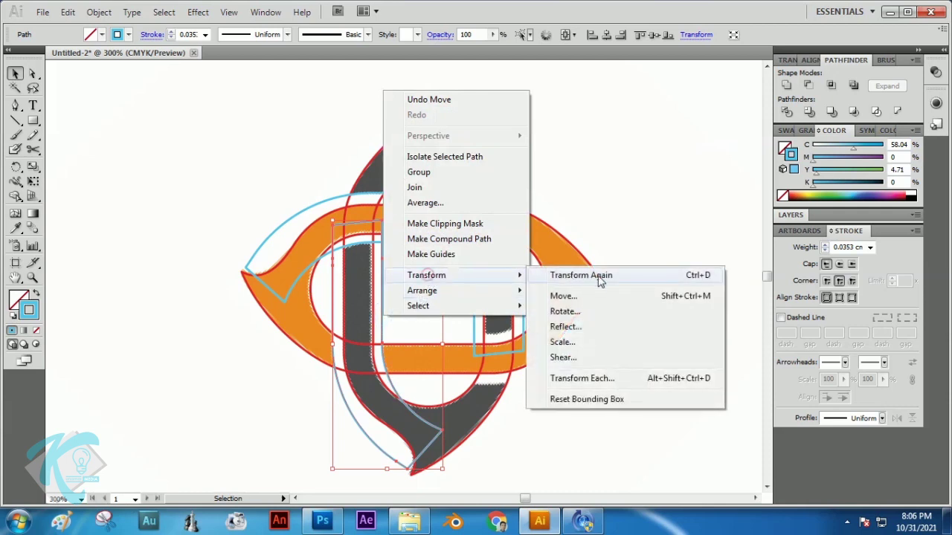
pyautogui.click(563, 312)
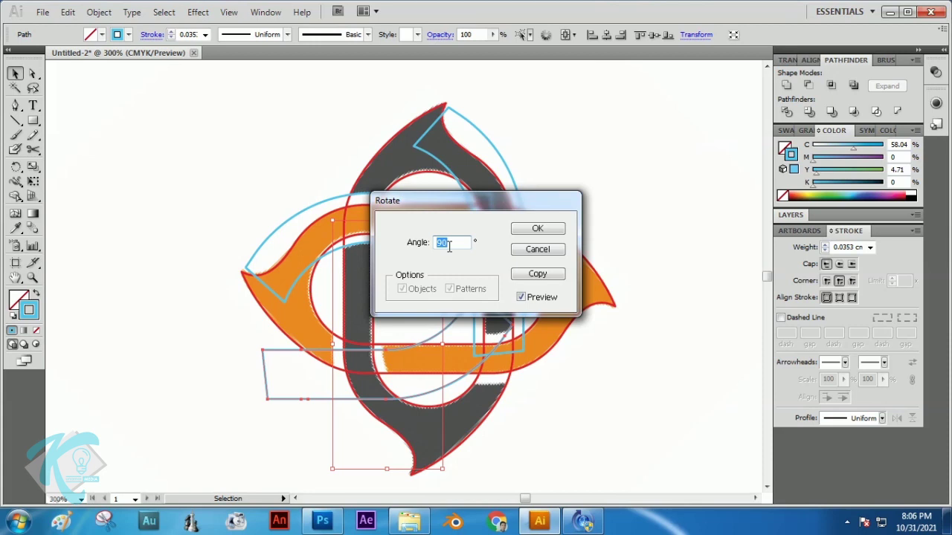
pyautogui.click(531, 275)
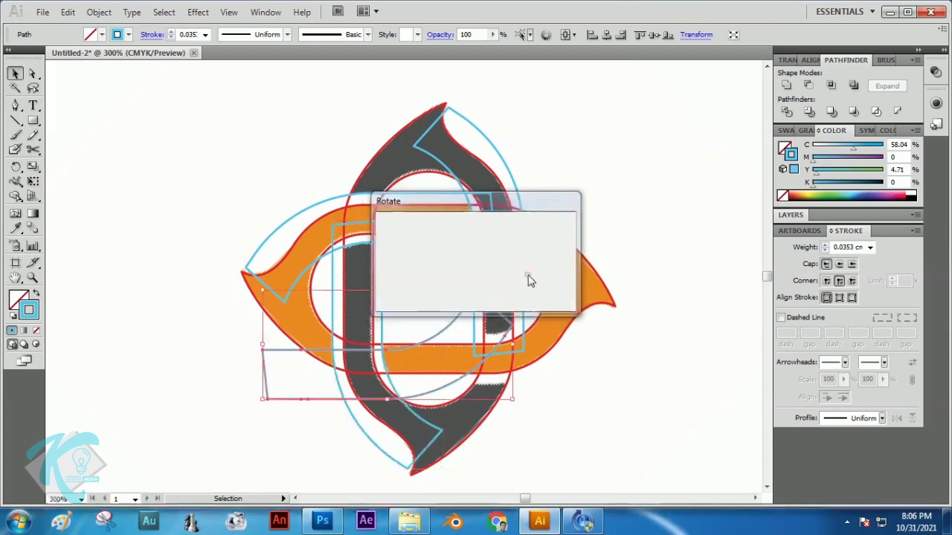
pyautogui.click(184, 365)
pyautogui.moveTo(275, 399); pyautogui.dragTo(370, 385)
pyautogui.click(658, 172)
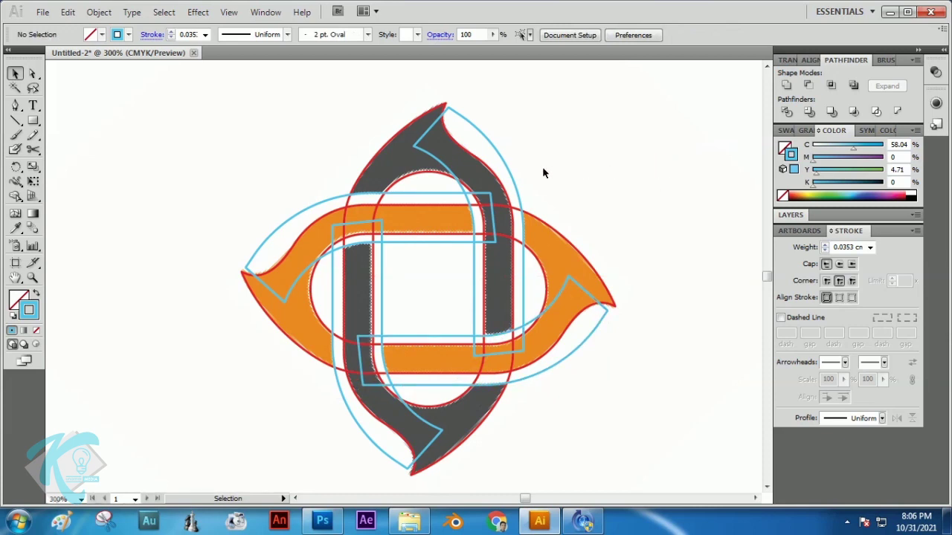
# Recolor the band outlines: green for the upper left, olive yellow for the lower left and dark blue for the lower right
pyautogui.click(482, 136)
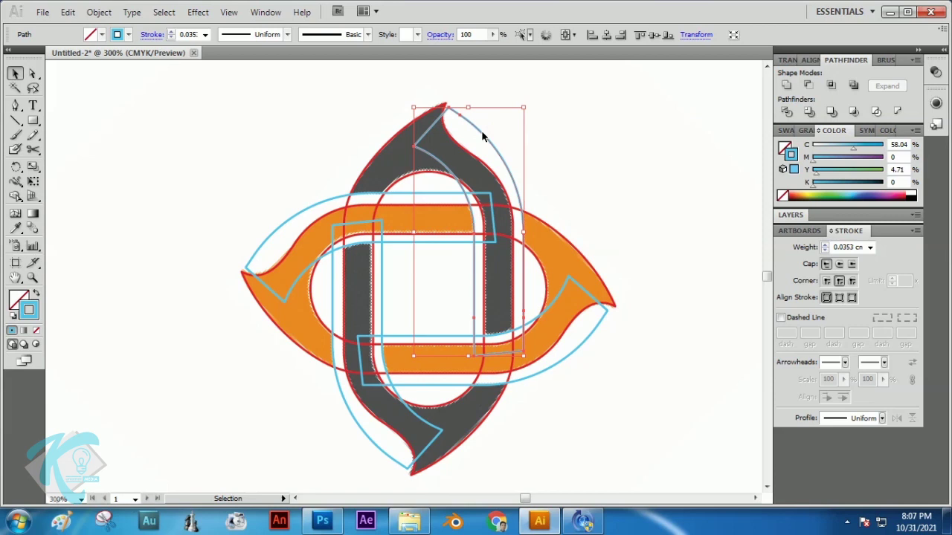
pyautogui.click(311, 209)
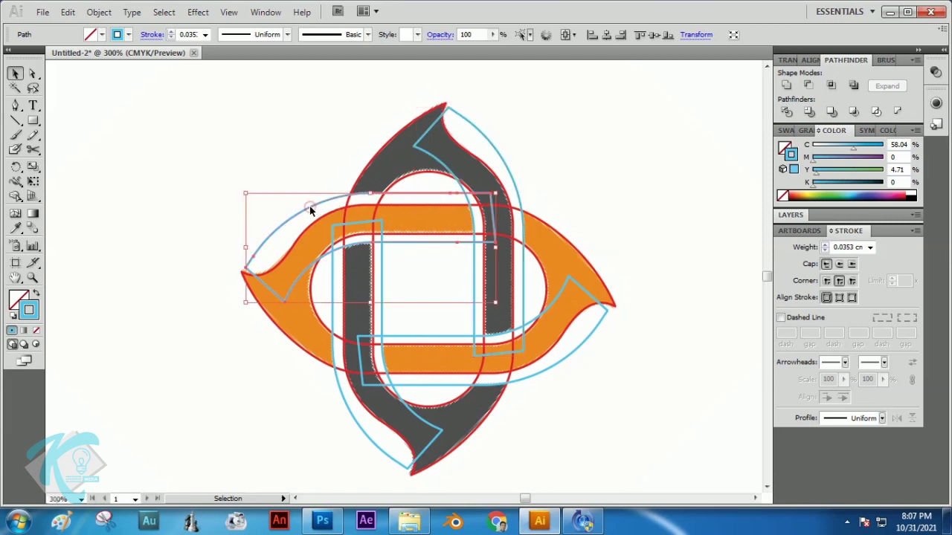
pyautogui.click(827, 193)
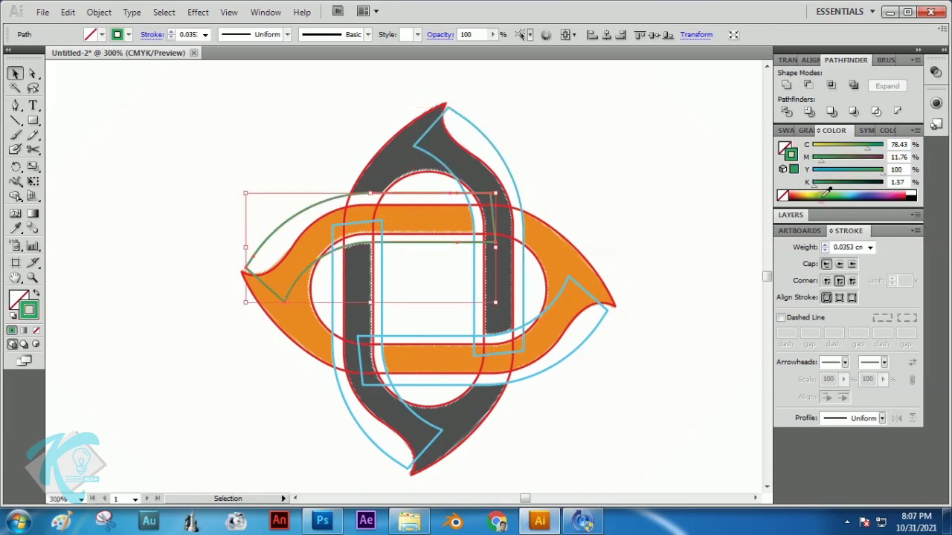
pyautogui.click(332, 290)
pyautogui.click(811, 194)
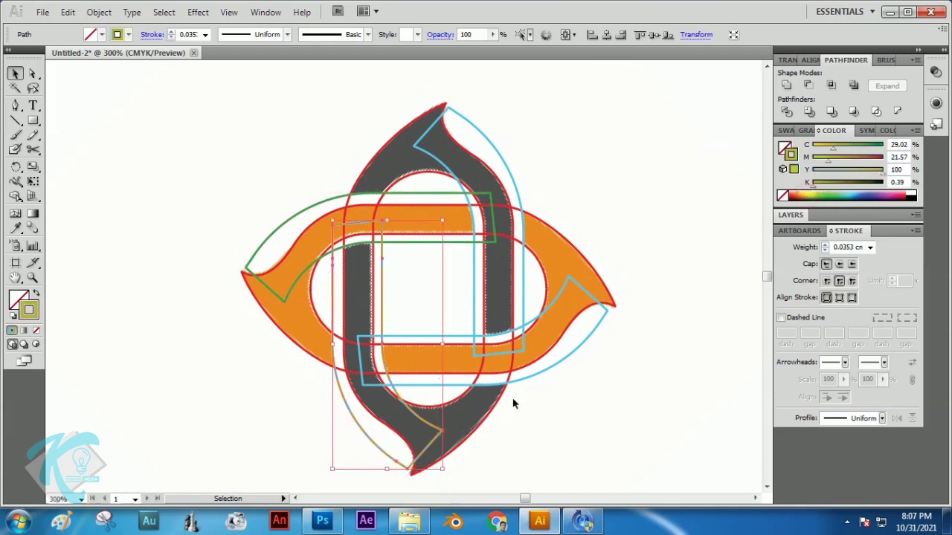
pyautogui.click(547, 371)
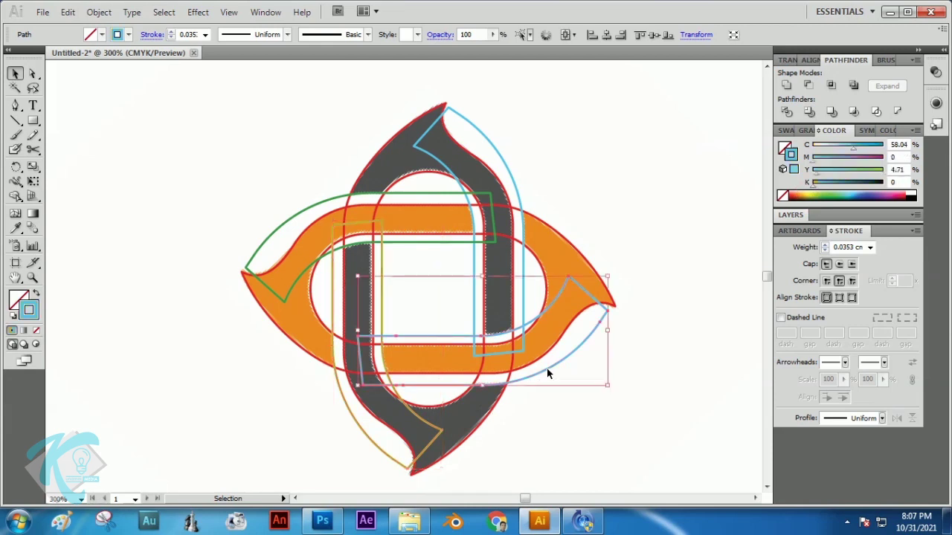
pyautogui.click(871, 194)
pyautogui.click(651, 192)
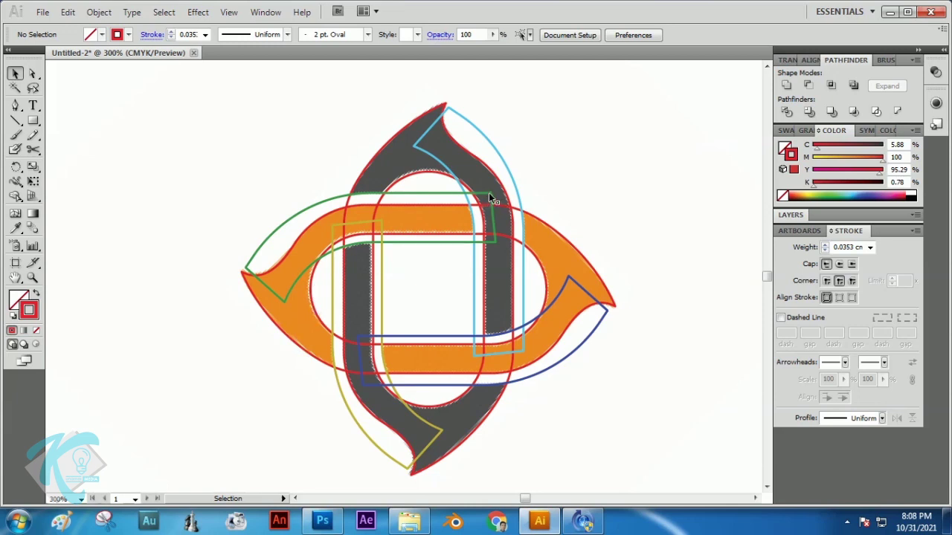
# Delete the two corner anchor points at the green band's right end to shorten the band
pyautogui.click(447, 197)
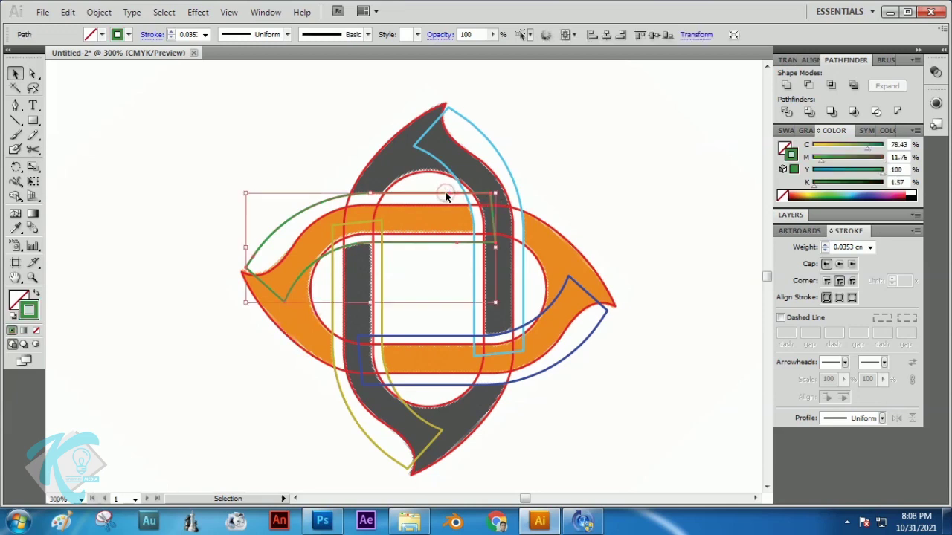
pyautogui.moveTo(15, 105); pyautogui.dragTo(62, 140)
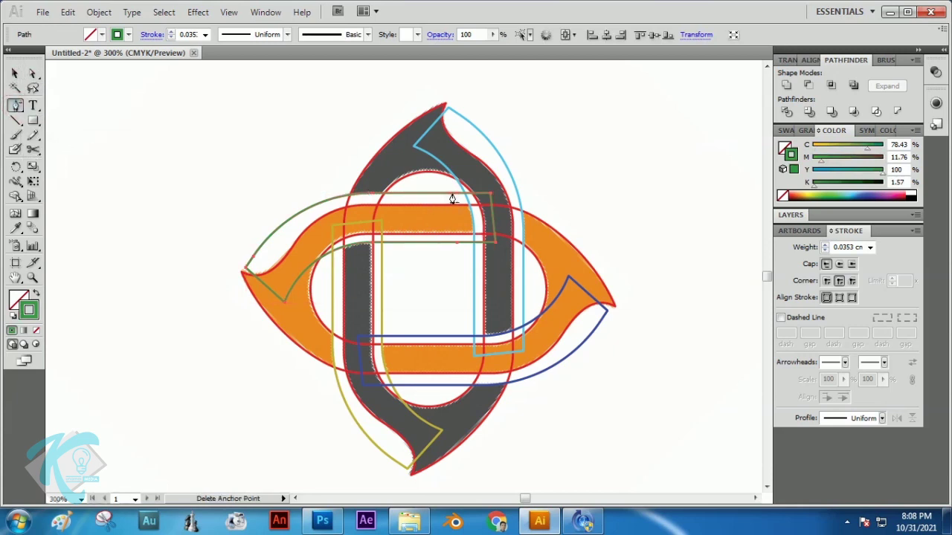
pyautogui.click(491, 201)
pyautogui.click(496, 246)
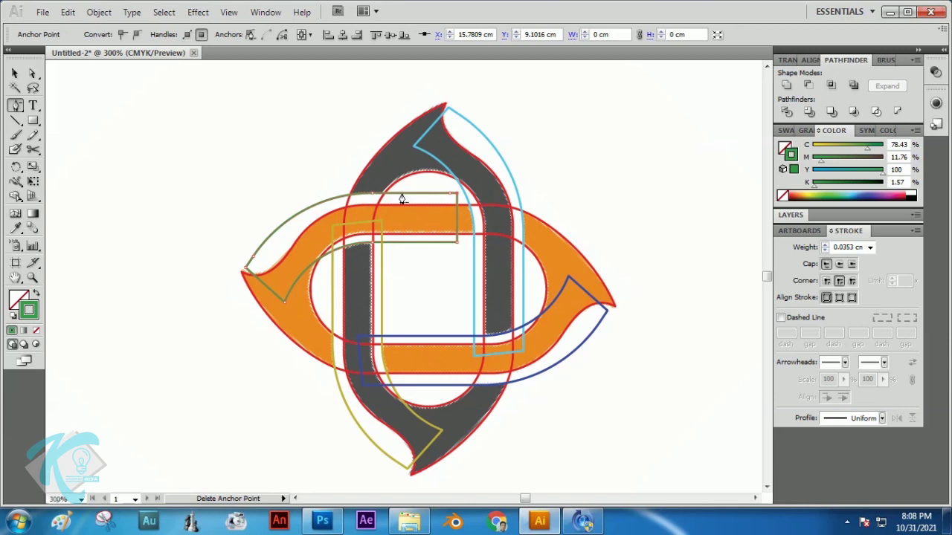
# Add an anchor point to the upper and lower edges of the green band near its right end, and deselect it
pyautogui.moveTo(17, 107); pyautogui.dragTo(58, 125)
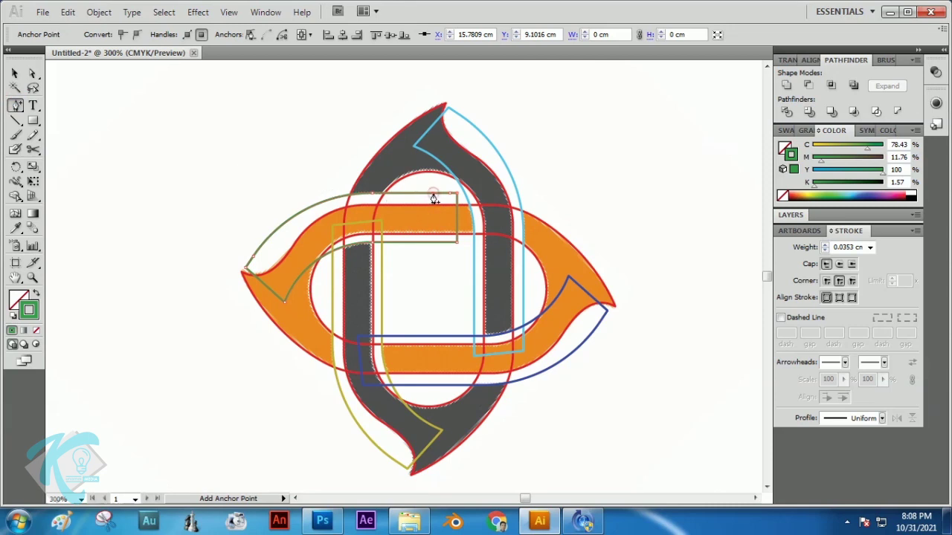
pyautogui.click(433, 246)
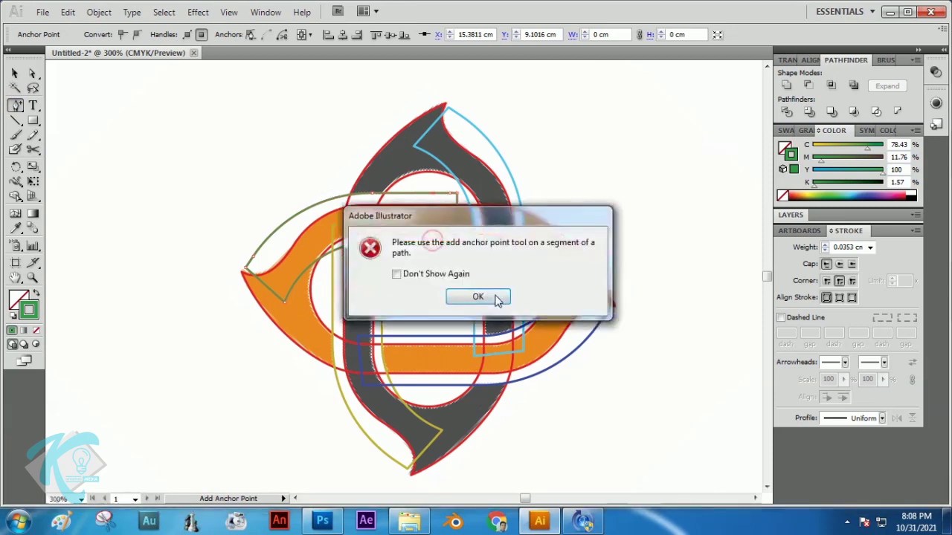
pyautogui.click(478, 297)
pyautogui.click(428, 242)
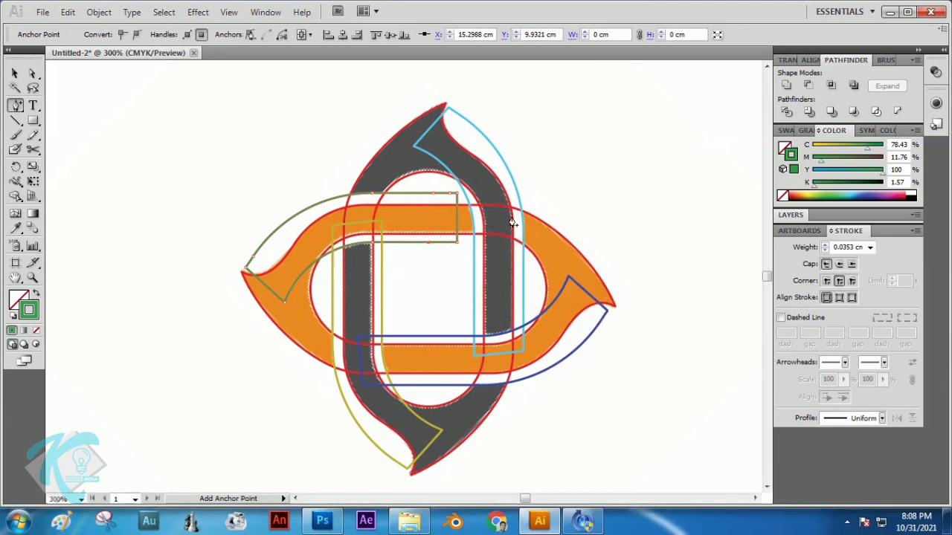
pyautogui.click(15, 74)
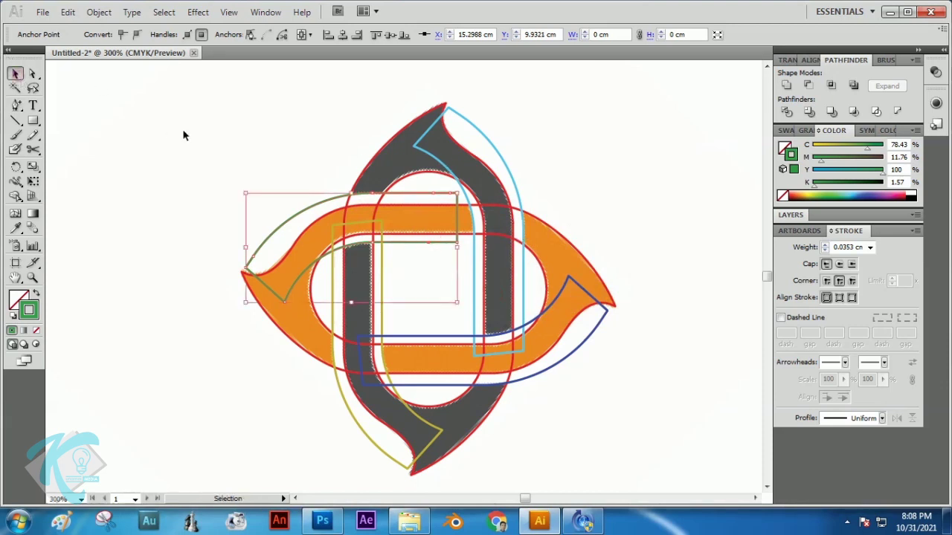
pyautogui.click(183, 130)
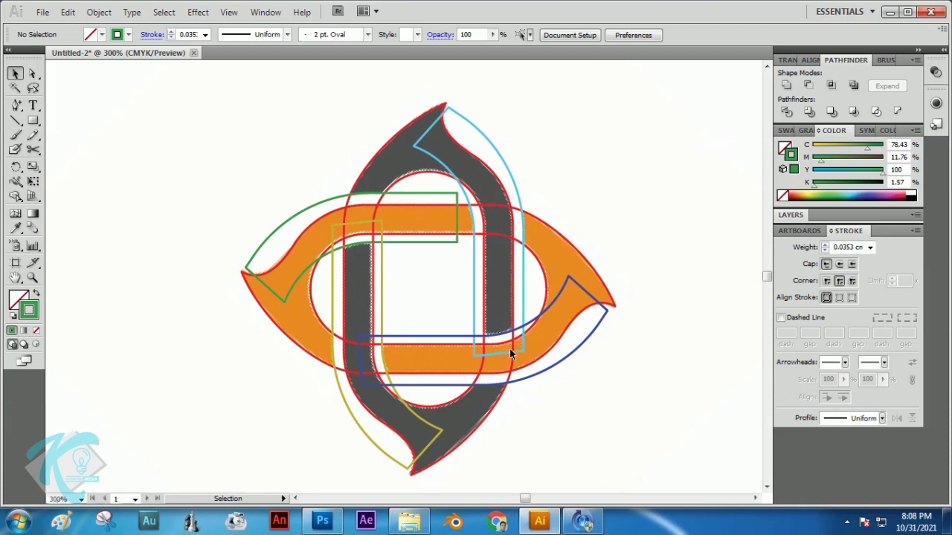
# Add an anchor point to each long edge of the light blue band, just above its lower end
pyautogui.click(523, 282)
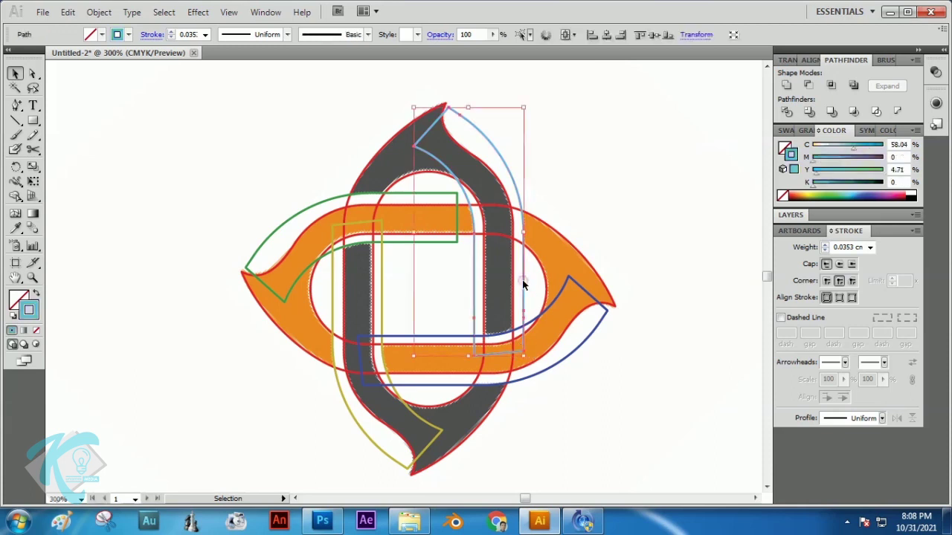
pyautogui.click(15, 106)
pyautogui.moveTo(15, 106); pyautogui.dragTo(41, 125)
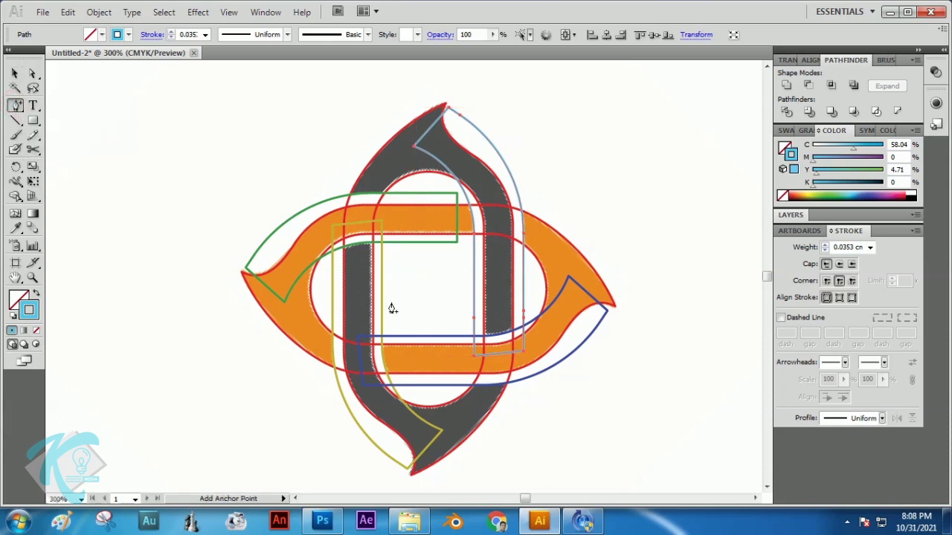
pyautogui.click(474, 297)
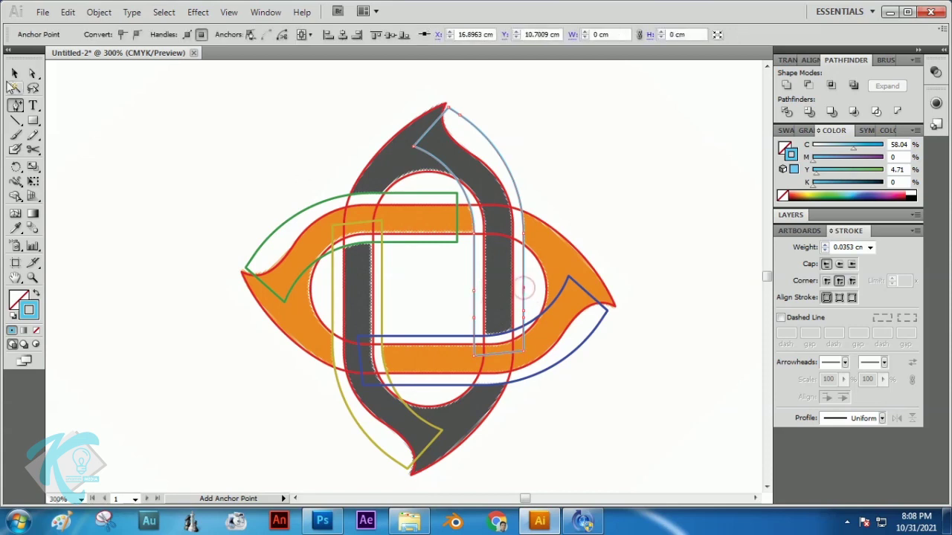
# Delete the two corner anchor points at the light blue band's lower end to shorten the band
pyautogui.moveTo(15, 105); pyautogui.dragTo(61, 141)
pyautogui.click(61, 139)
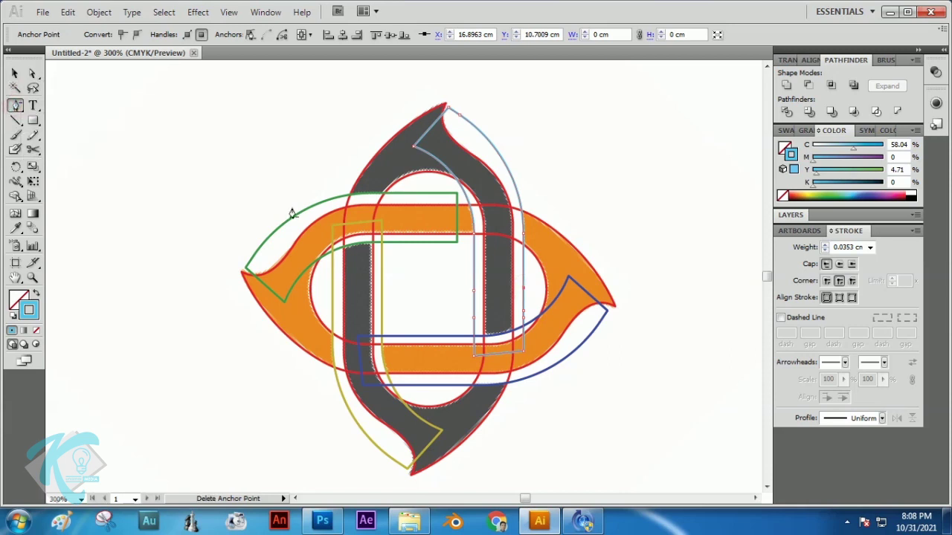
pyautogui.click(473, 360)
pyautogui.click(489, 302)
pyautogui.click(474, 358)
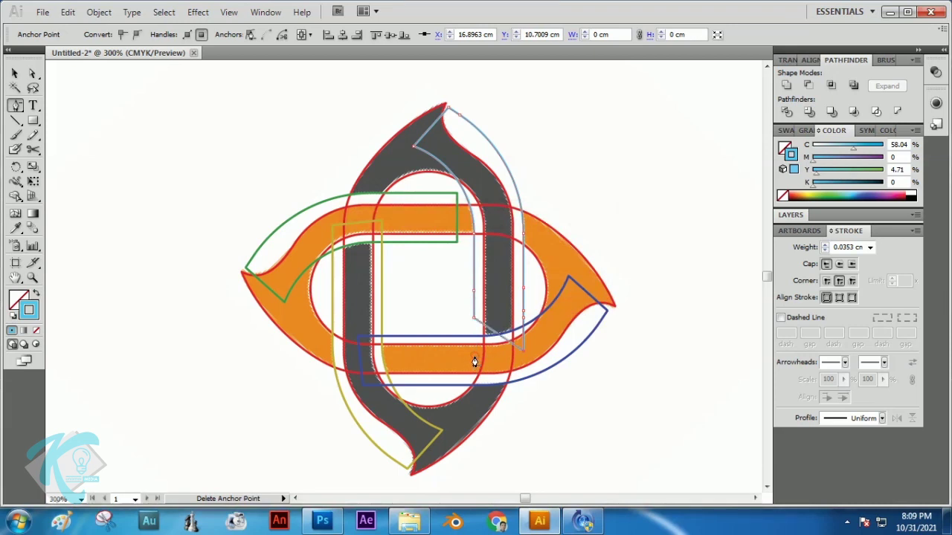
pyautogui.click(522, 357)
pyautogui.click(16, 107)
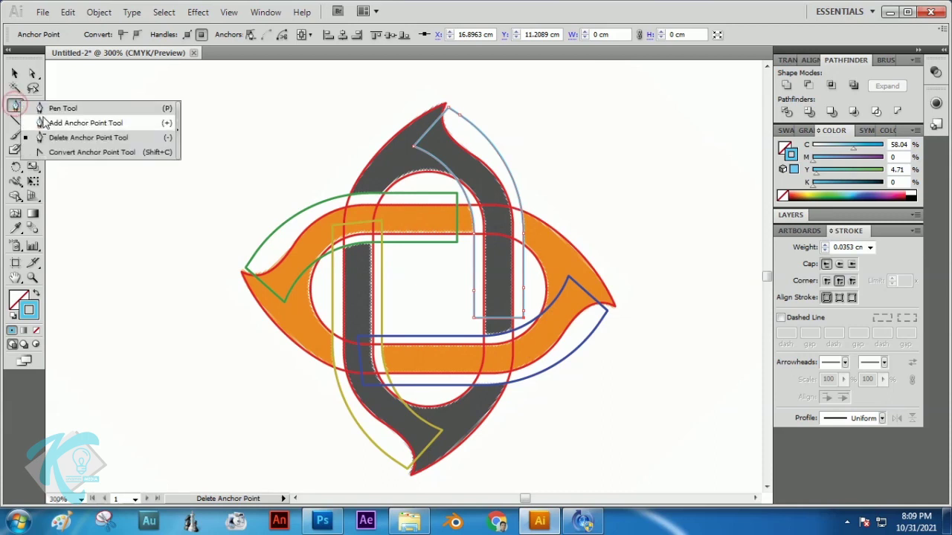
pyautogui.click(16, 73)
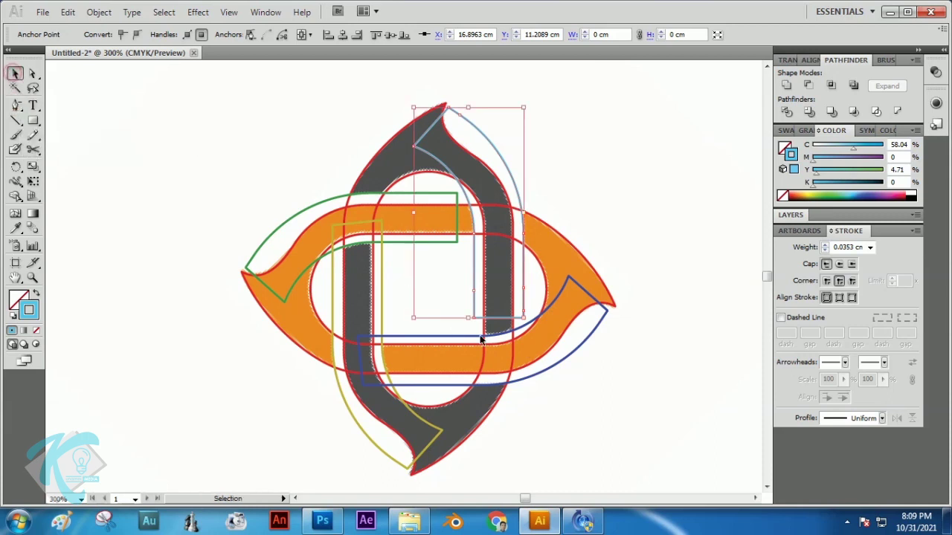
# Delete the two corner anchor points at the dark blue band's left end to shorten it, and deselect the band
pyautogui.click(583, 344)
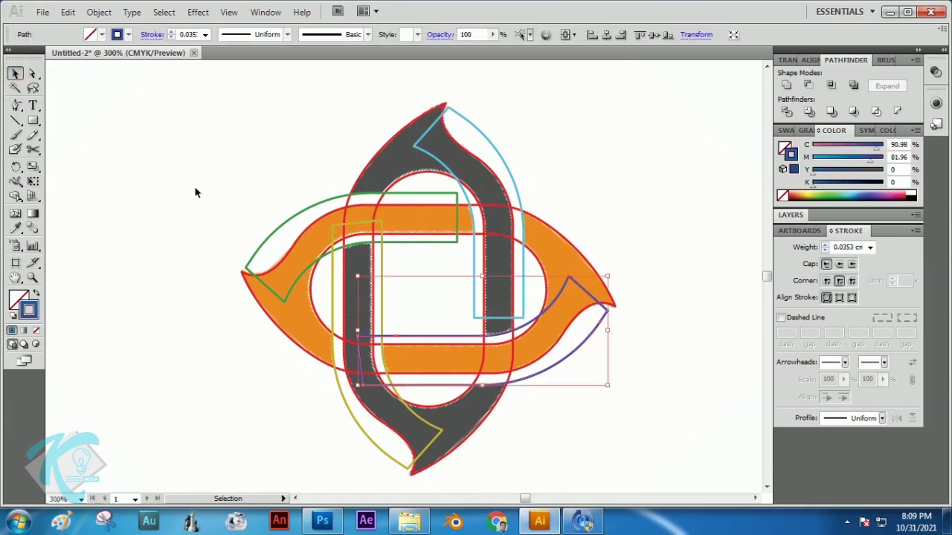
pyautogui.moveTo(16, 107); pyautogui.dragTo(54, 124)
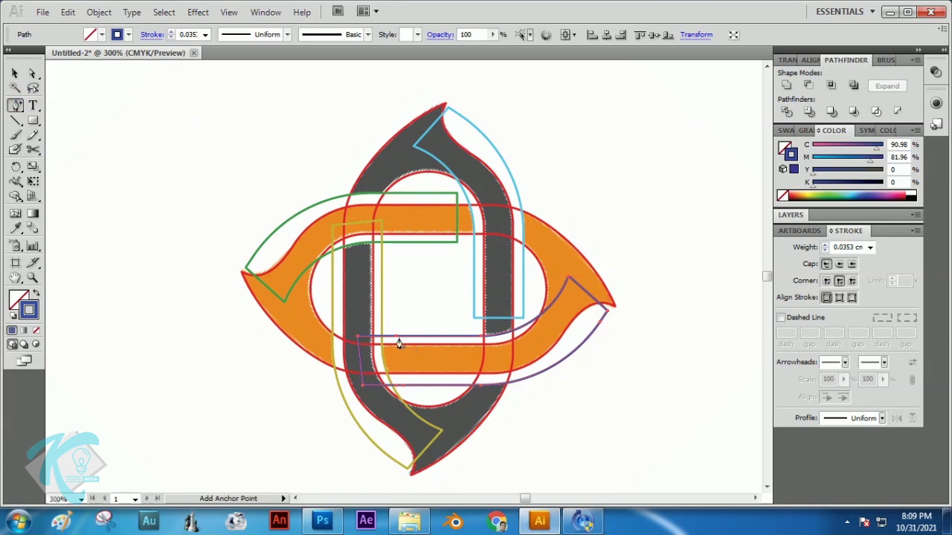
pyautogui.moveTo(17, 109); pyautogui.dragTo(66, 142)
pyautogui.click(357, 339)
pyautogui.click(361, 390)
pyautogui.press('v')
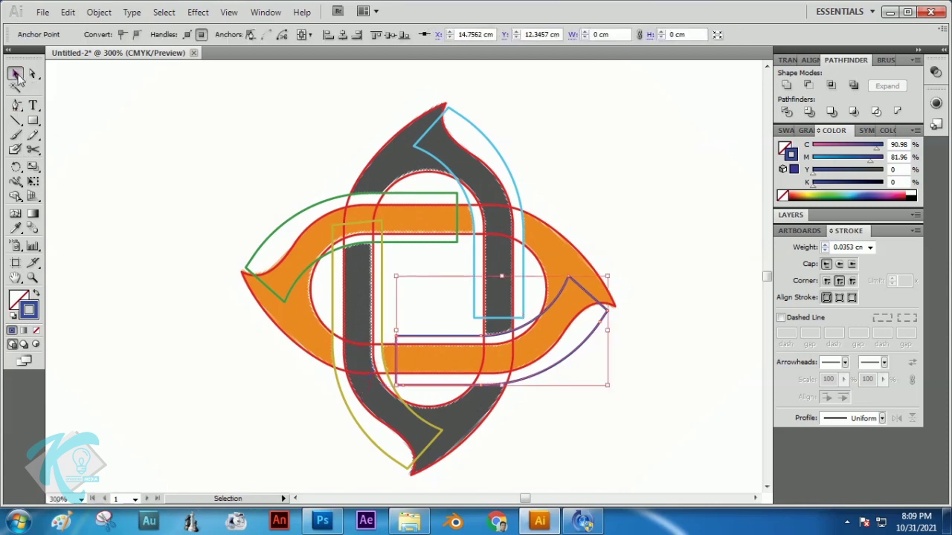
pyautogui.click(573, 131)
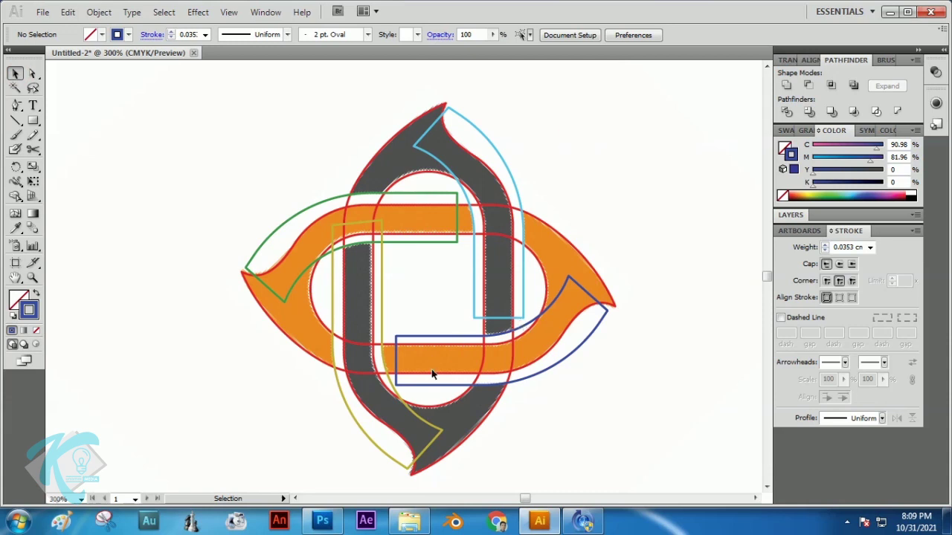
# Delete the two corner anchor points at the olive yellow band's upper end to shorten it, and deselect the band
pyautogui.click(381, 281)
pyautogui.click(15, 109)
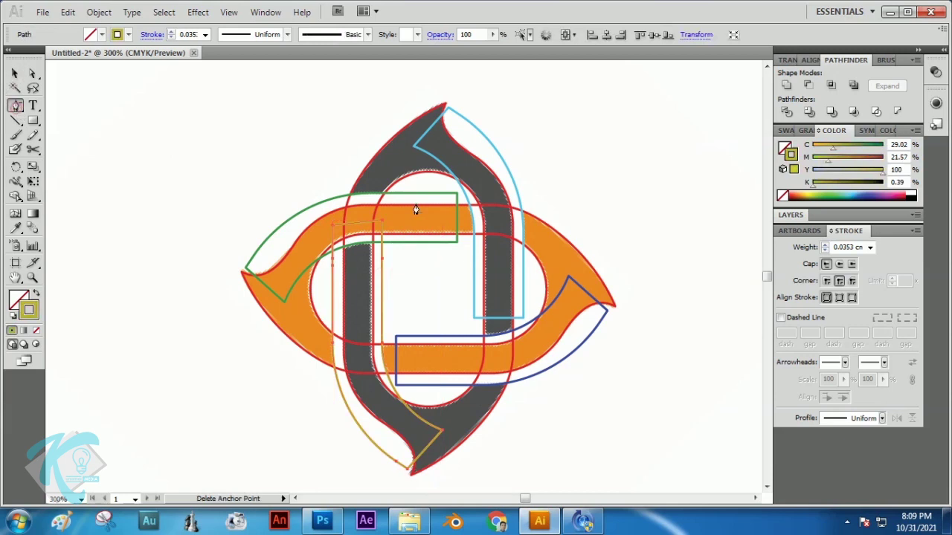
pyautogui.click(331, 231)
pyautogui.click(382, 225)
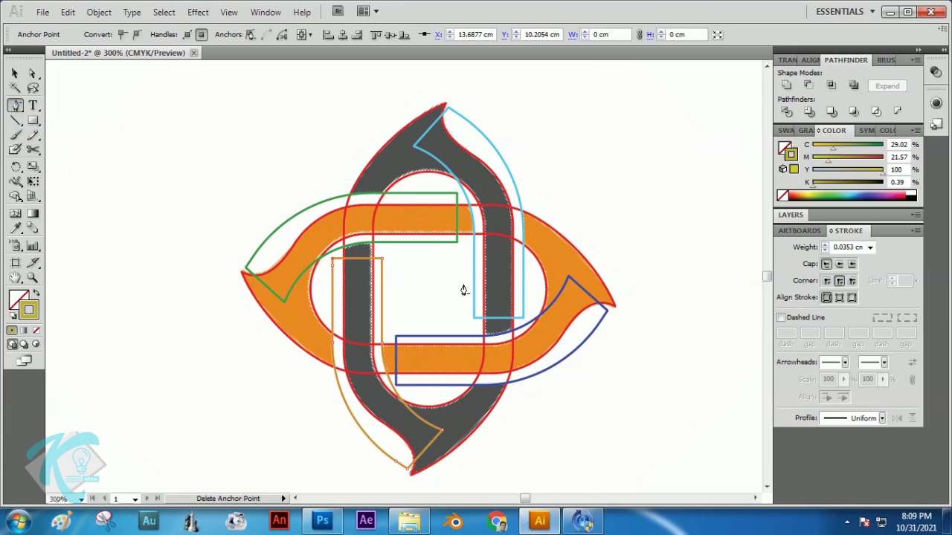
pyautogui.click(14, 73)
pyautogui.click(248, 127)
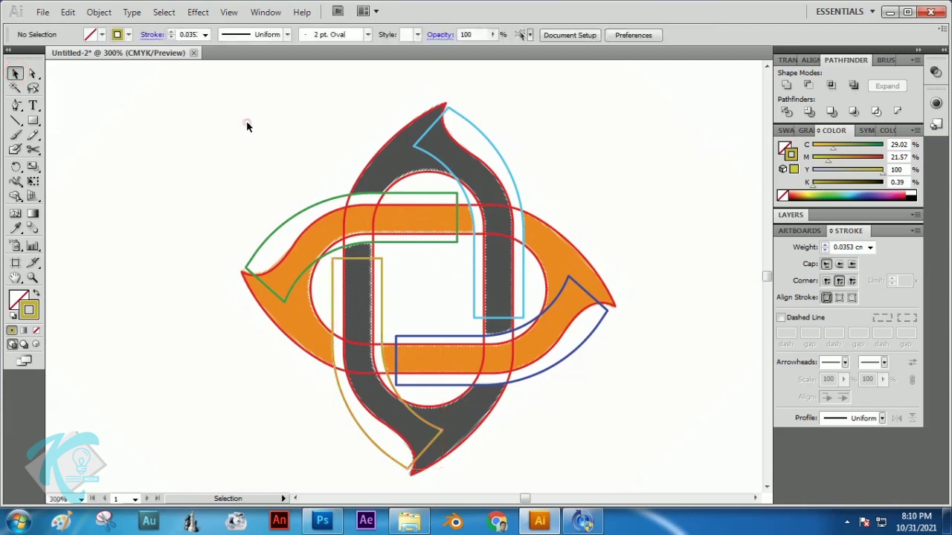
# Subtract the green band from the vertical loop's red outline with Minus Front, and deselect the result
pyautogui.click(382, 146)
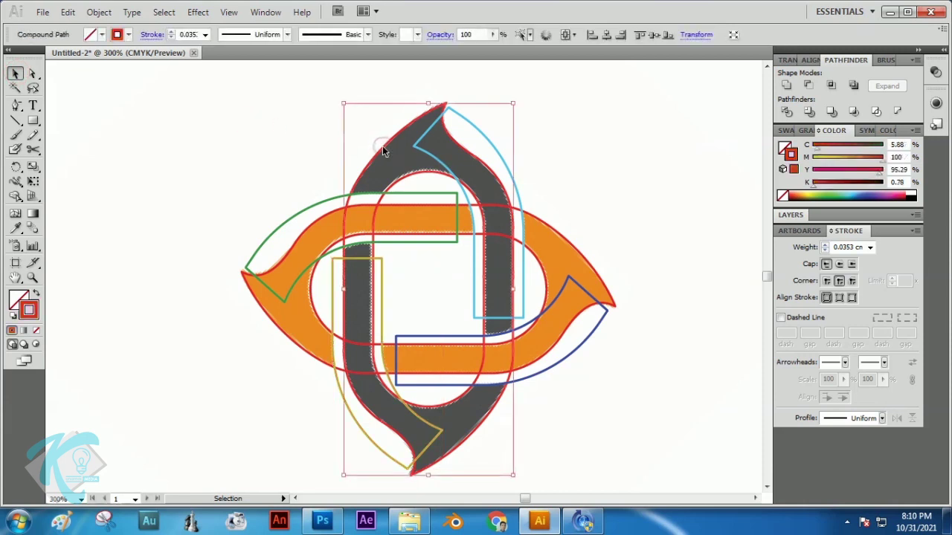
pyautogui.keyDown('shift'); pyautogui.click(325, 206); pyautogui.keyUp('shift')
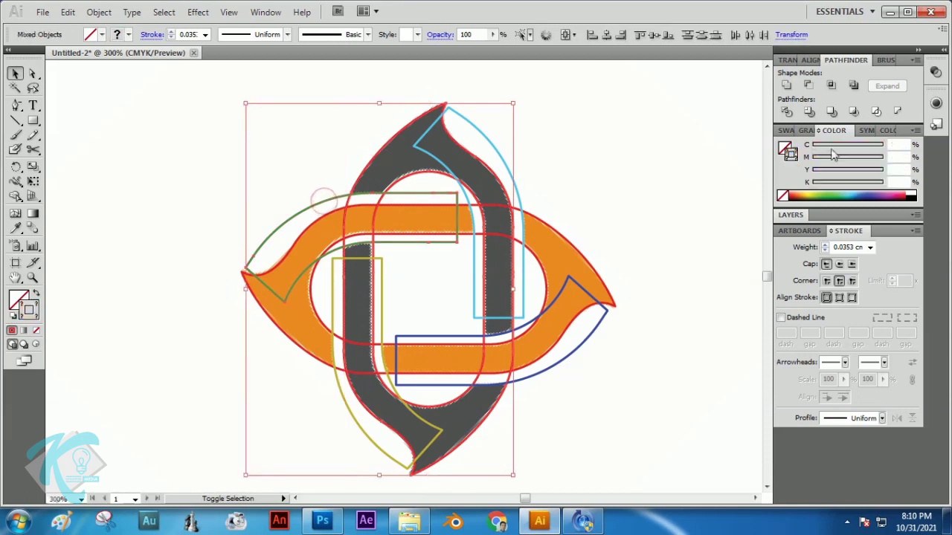
pyautogui.click(808, 85)
pyautogui.click(671, 132)
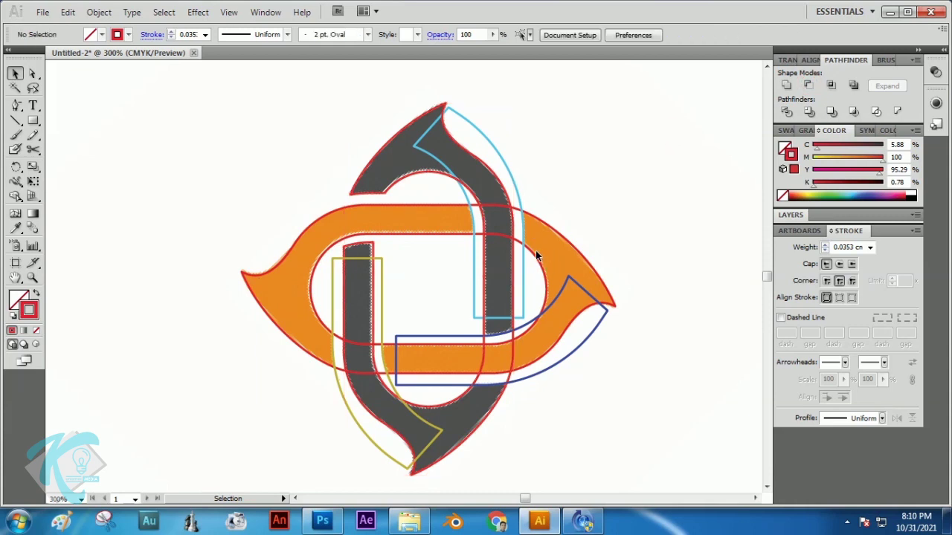
# Subtract the light blue band from the horizontal loop's red outline with Minus Front, and deselect the result
pyautogui.click(507, 171)
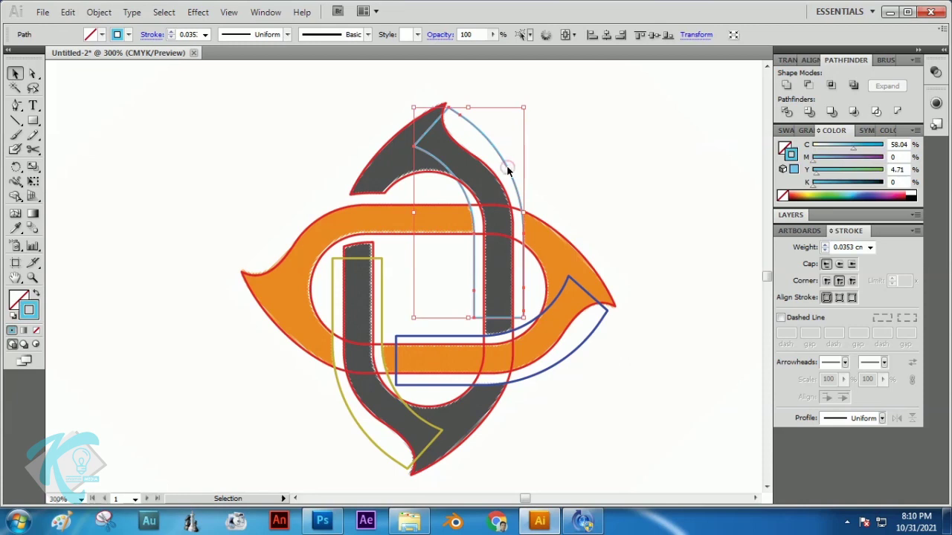
pyautogui.click(559, 237)
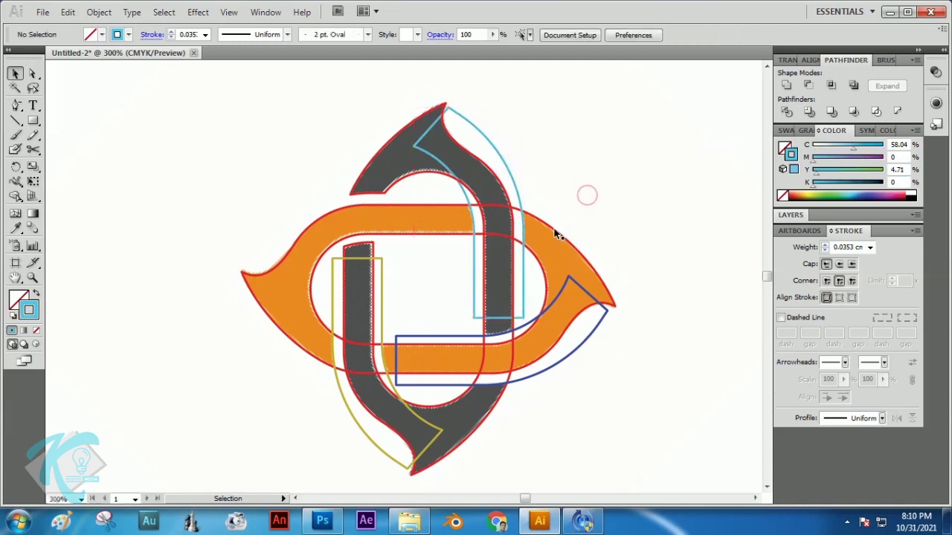
pyautogui.click(556, 231)
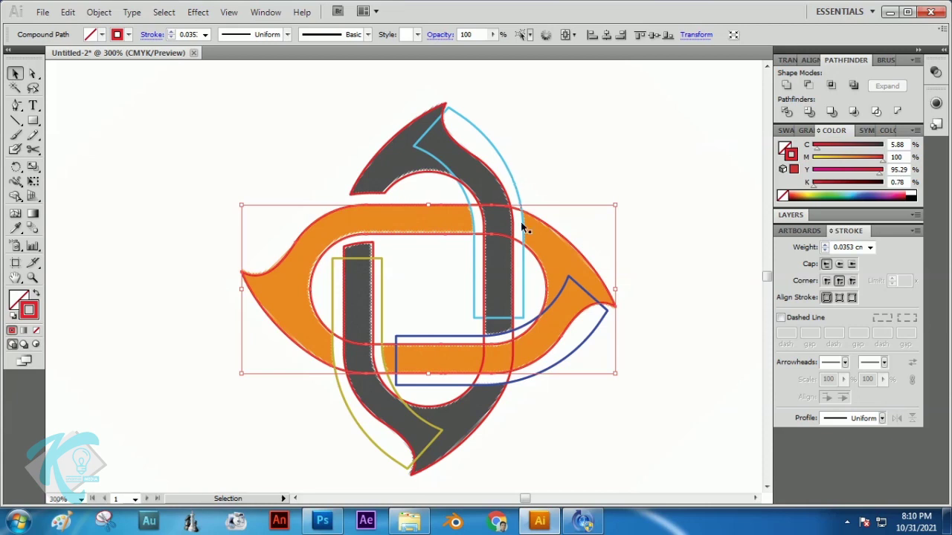
pyautogui.keyDown('shift'); pyautogui.click(510, 174); pyautogui.keyUp('shift')
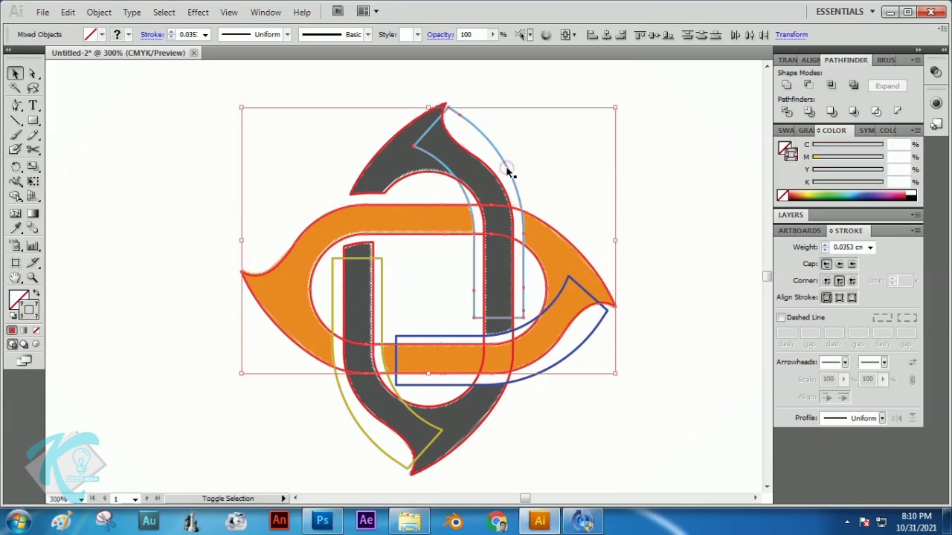
pyautogui.click(808, 87)
pyautogui.click(617, 153)
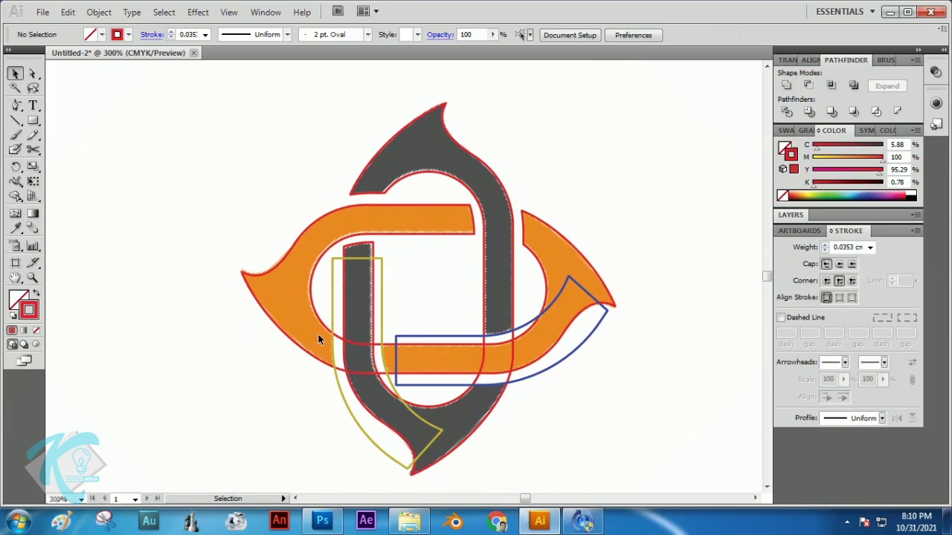
# Bring the olive yellow band to the front of the stacking order and deselect it
pyautogui.click(337, 384)
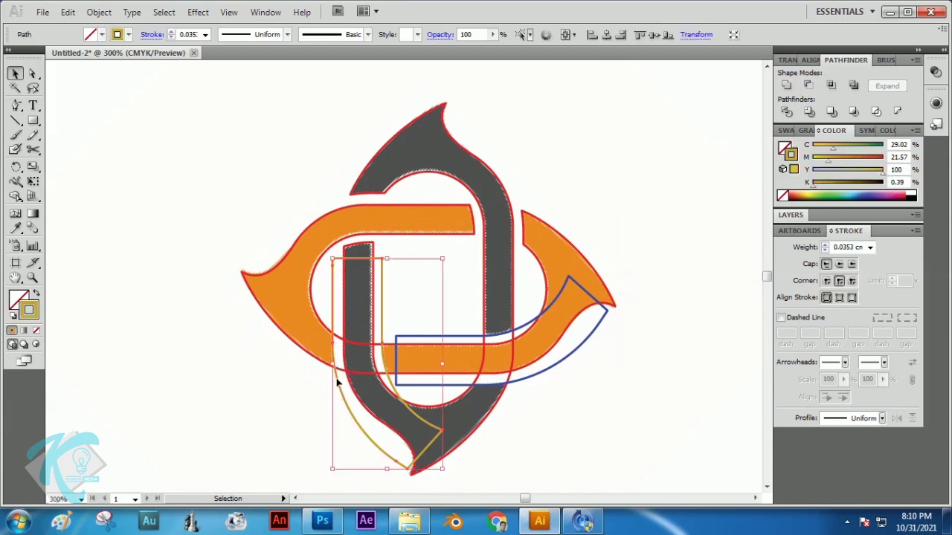
pyautogui.rightClick(338, 385)
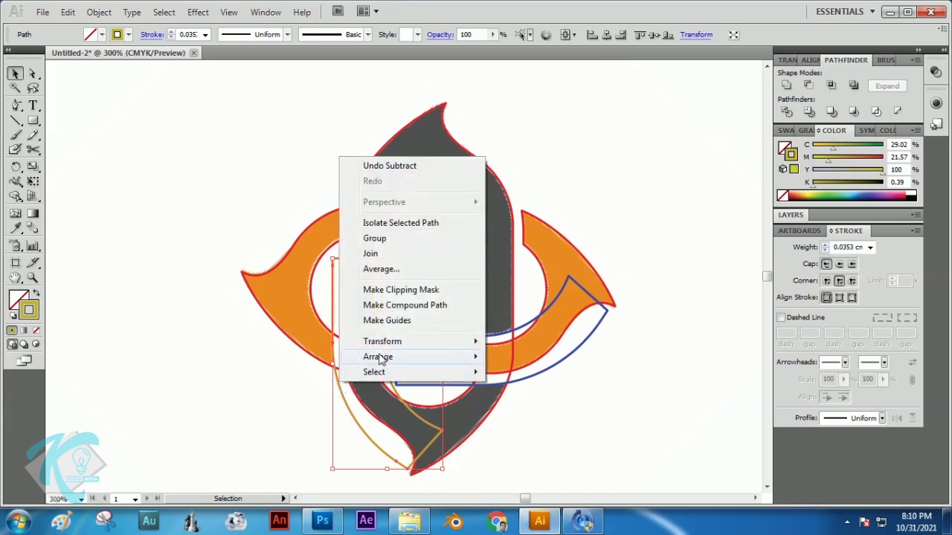
pyautogui.moveTo(462, 366)
pyautogui.click(531, 357)
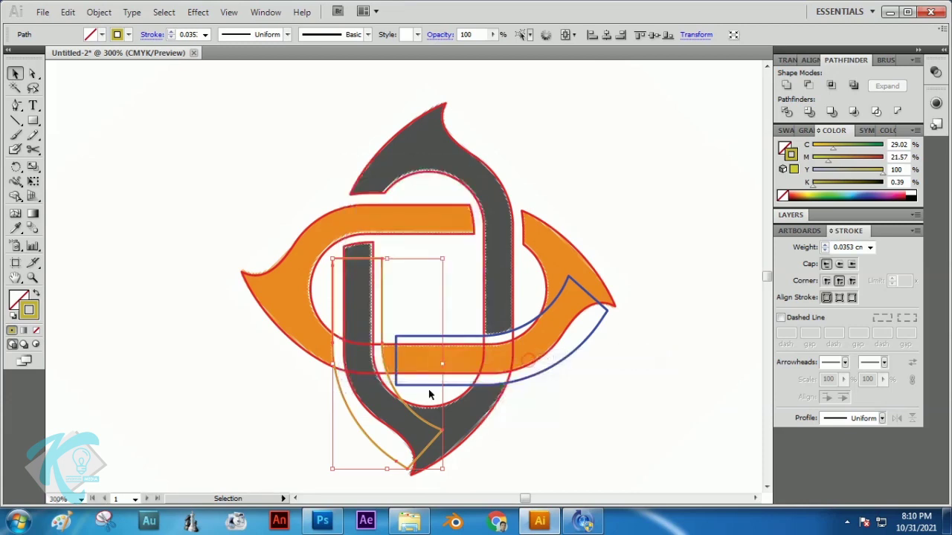
pyautogui.click(299, 399)
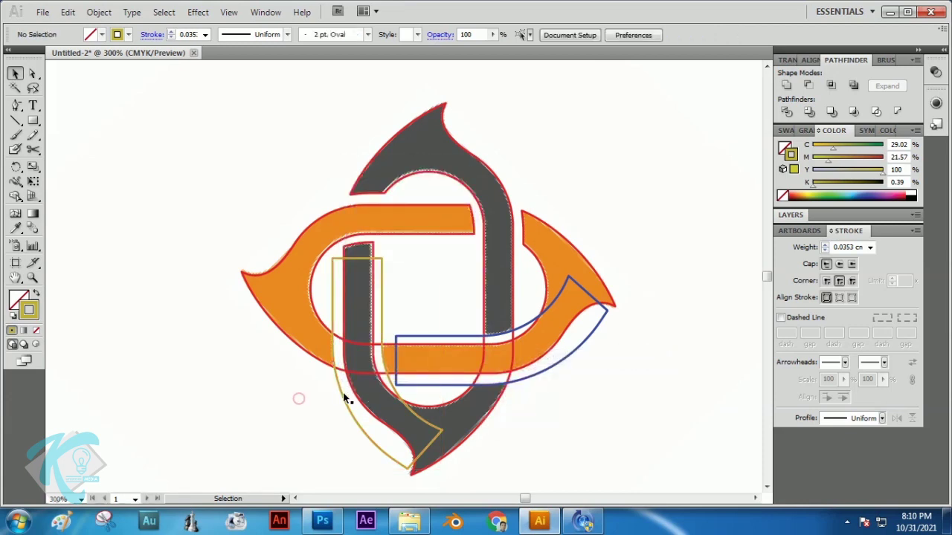
# Subtract the olive yellow band from the horizontal loop's red outline with Minus Front, and deselect the result
pyautogui.click(312, 360)
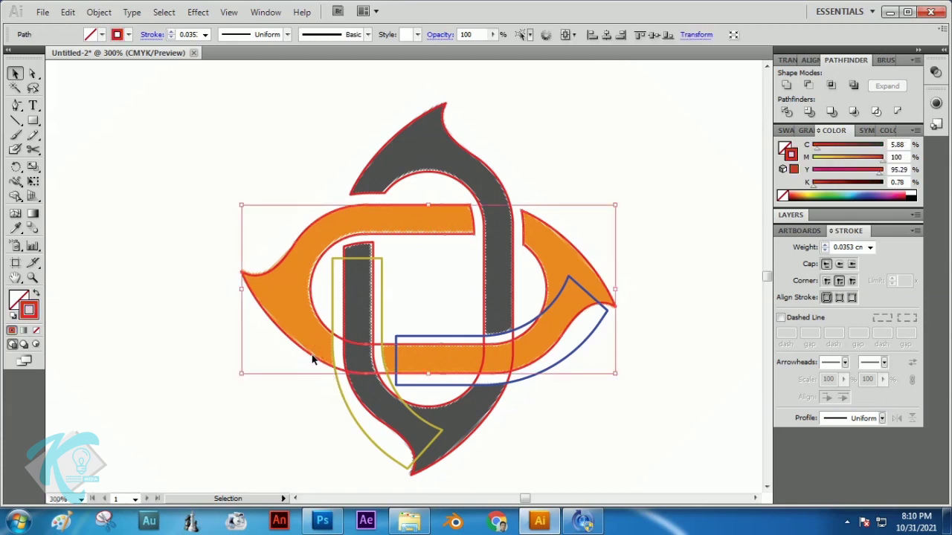
pyautogui.keyDown('shift'); pyautogui.click(351, 419); pyautogui.keyUp('shift')
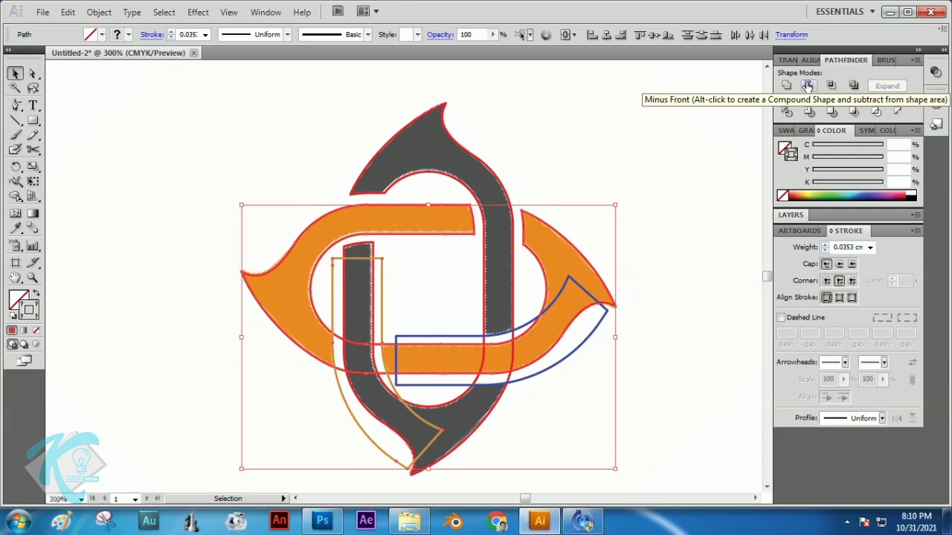
pyautogui.click(807, 86)
pyautogui.click(667, 134)
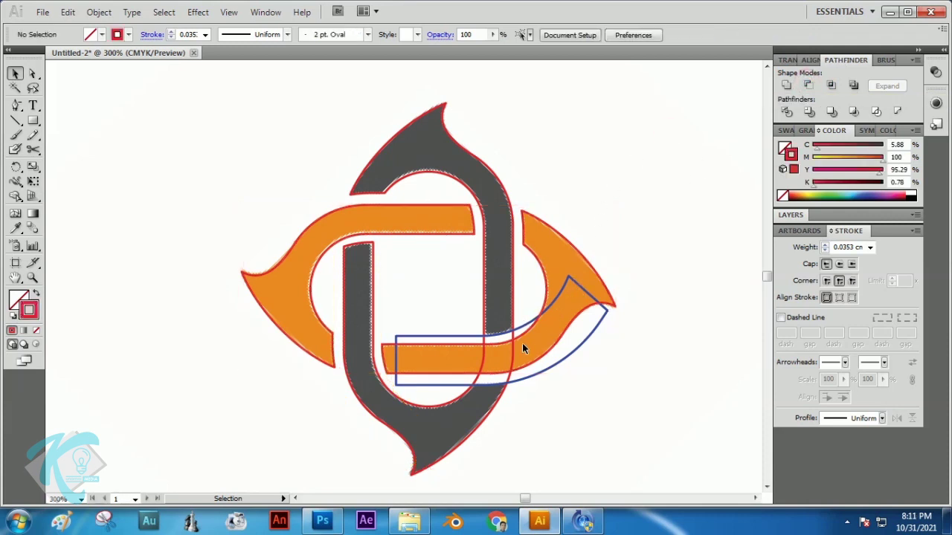
# Bring the dark blue band to the front of the stacking order and deselect it
pyautogui.click(512, 317)
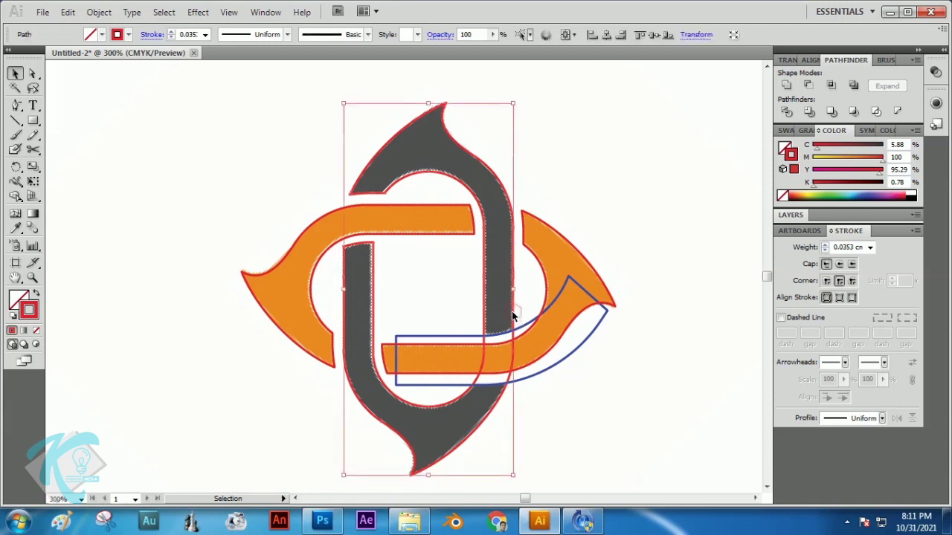
pyautogui.click(621, 326)
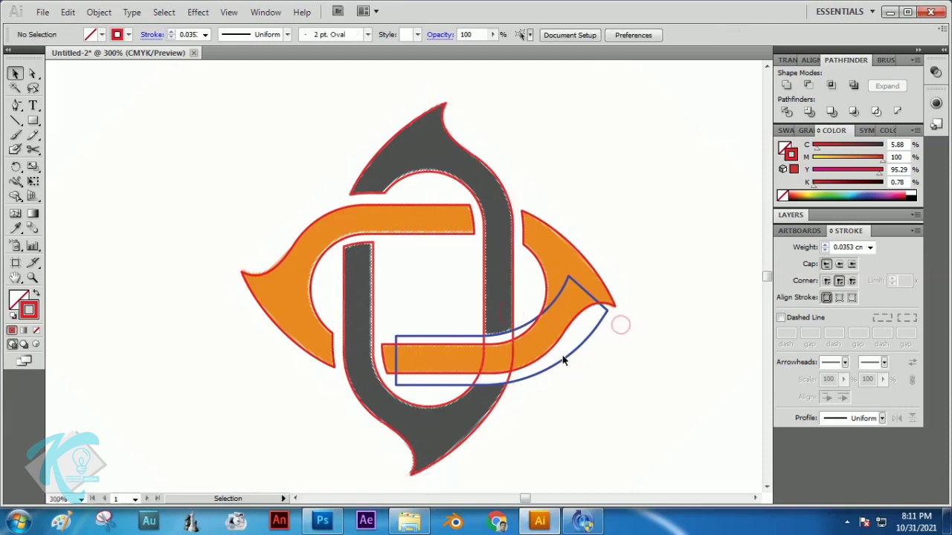
pyautogui.click(573, 357)
pyautogui.rightClick(573, 355)
pyautogui.moveTo(608, 333)
pyautogui.click(751, 329)
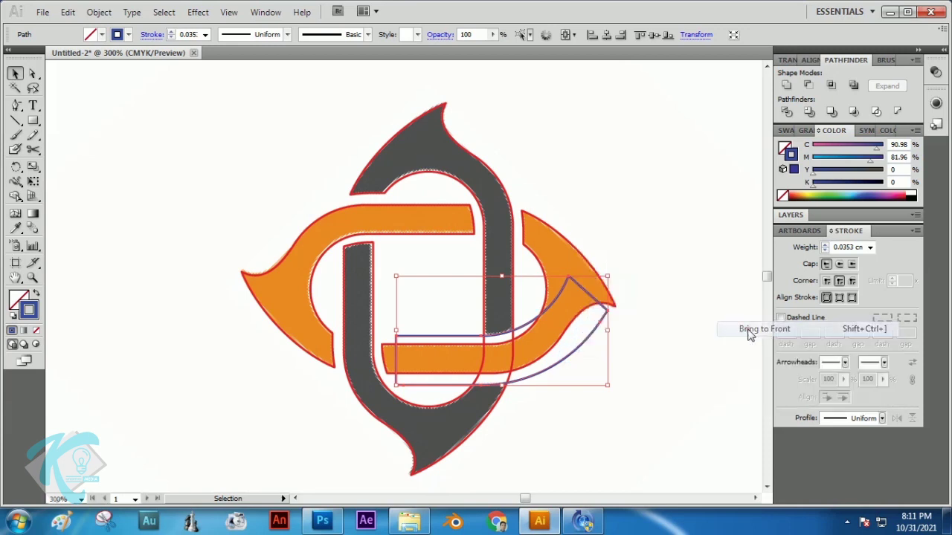
pyautogui.click(640, 355)
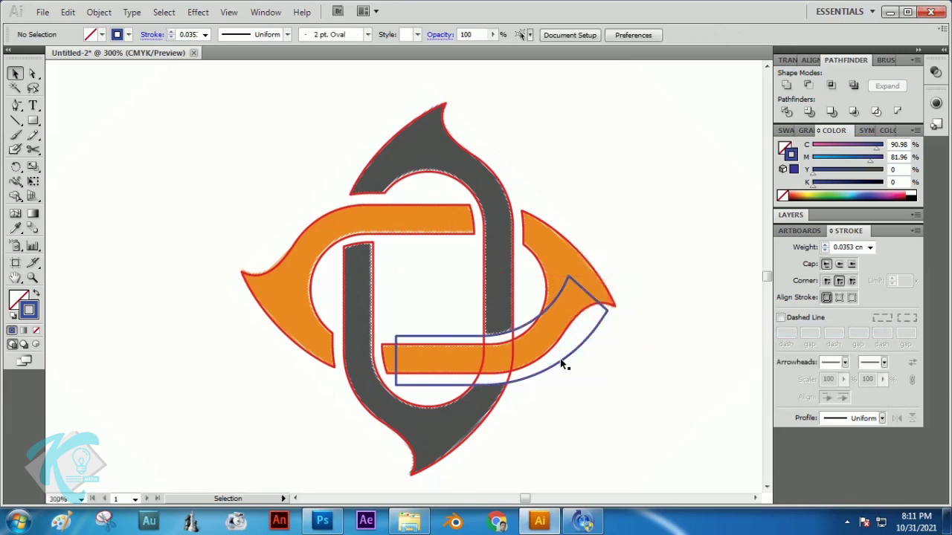
# Subtract the dark blue band from the vertical loop's red outline with Minus Front, and deselect the result
pyautogui.click(515, 304)
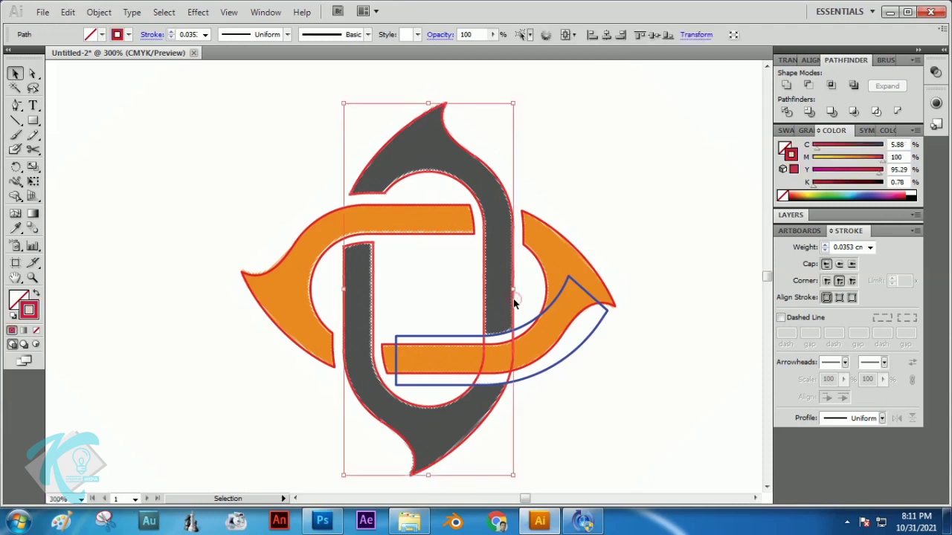
pyautogui.keyDown('shift'); pyautogui.click(577, 354); pyautogui.keyUp('shift')
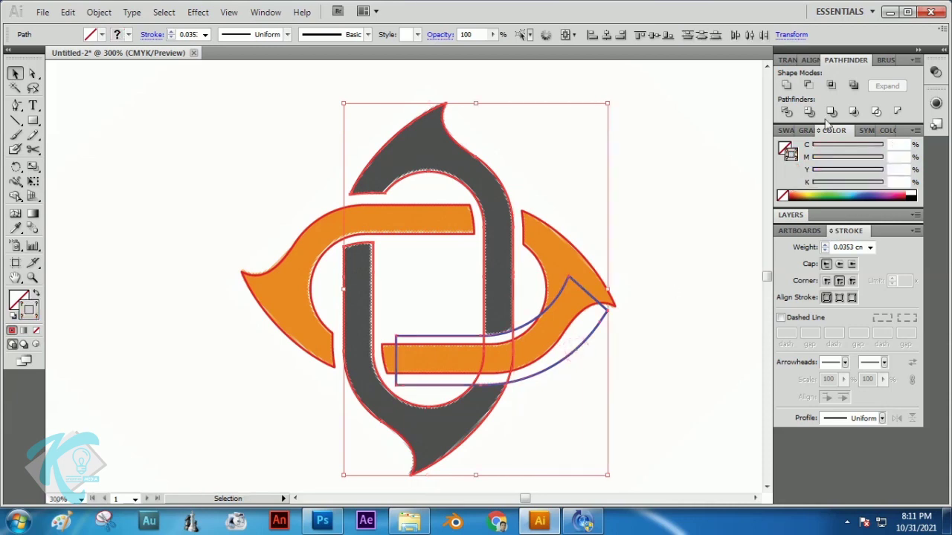
pyautogui.click(806, 86)
pyautogui.click(685, 224)
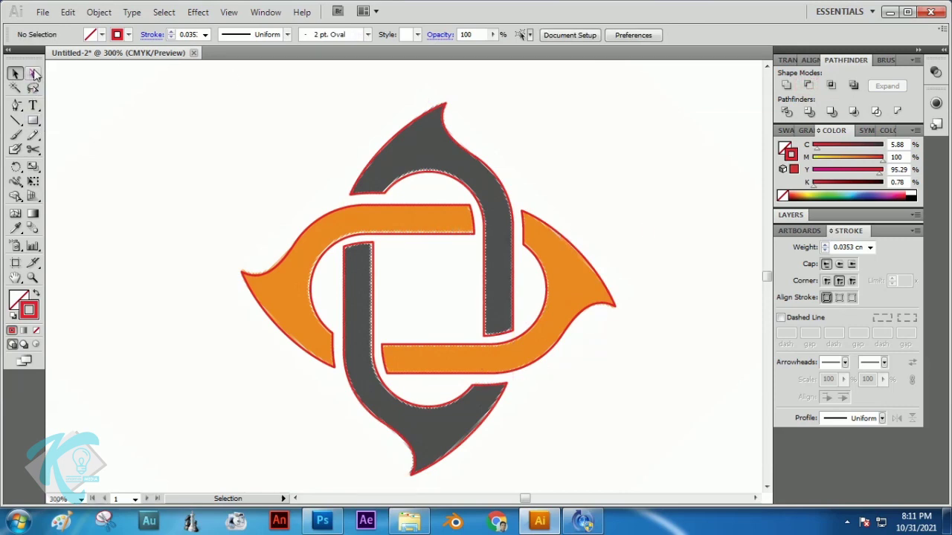
# Fill the vertical loop shapes with the dark gray sampled from the reference image using the Eyedropper, replacing the red outline
pyautogui.click(401, 135)
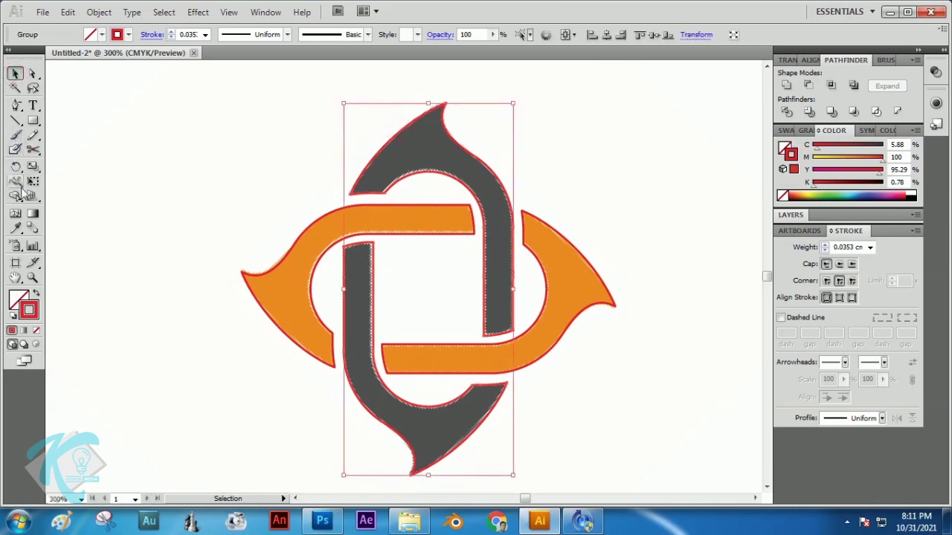
pyautogui.click(16, 228)
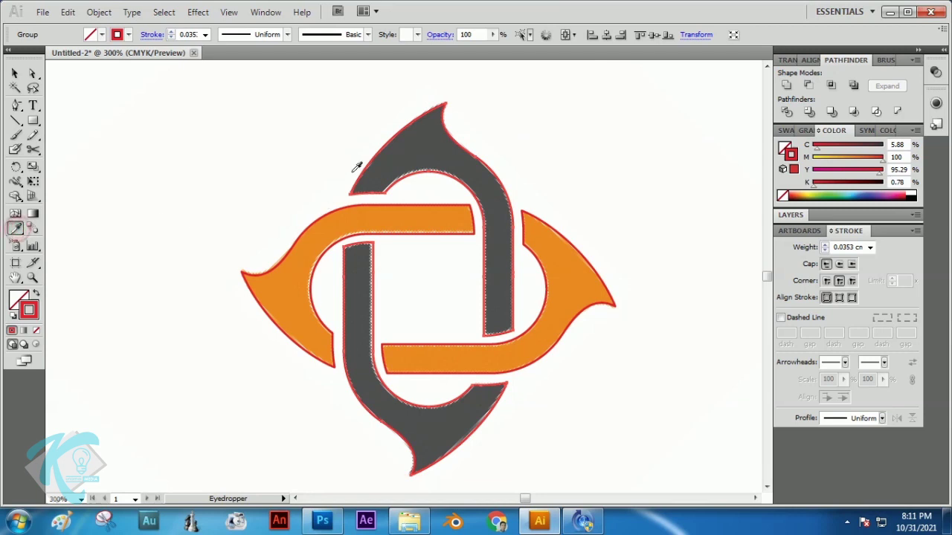
pyautogui.click(418, 140)
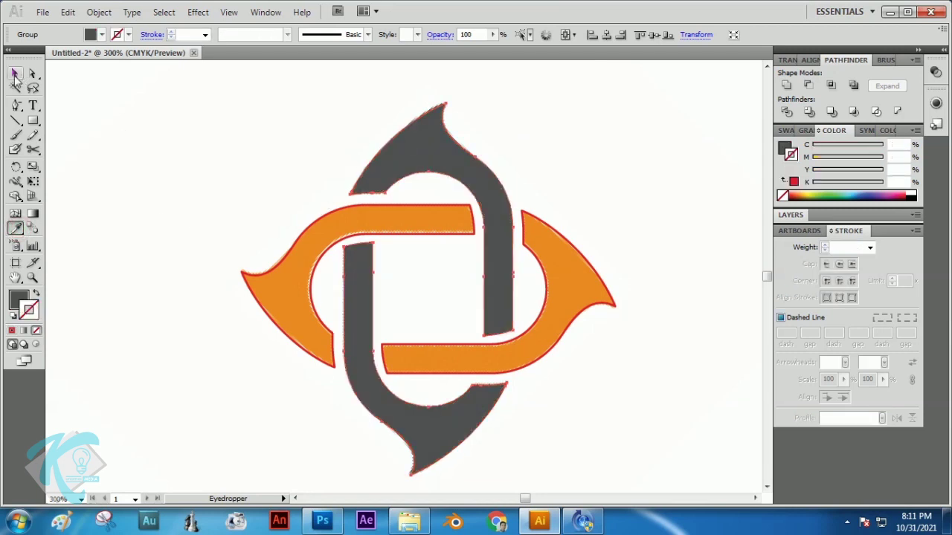
pyautogui.click(15, 74)
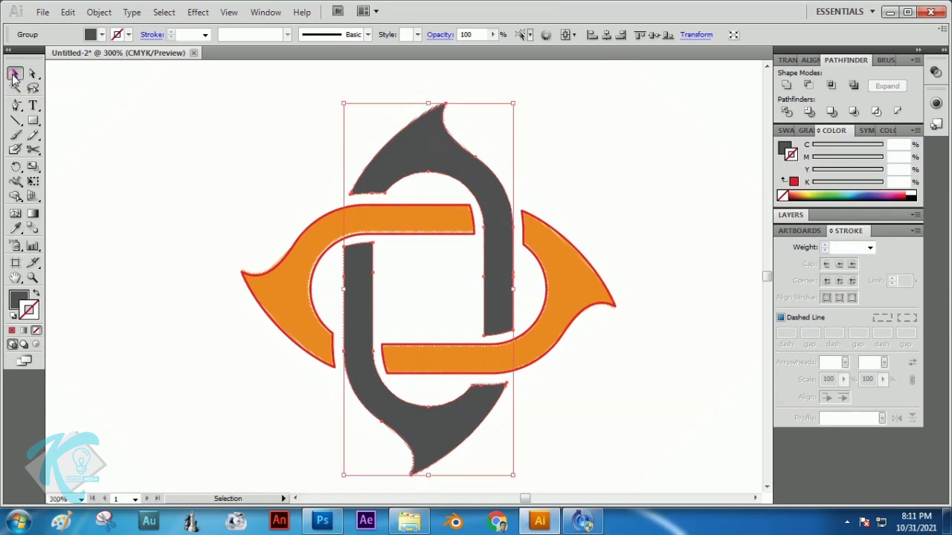
# Fill the horizontal loop shapes with the orange sampled from the reference image using the Eyedropper, replacing the red outline, and deselect them
pyautogui.click(272, 275)
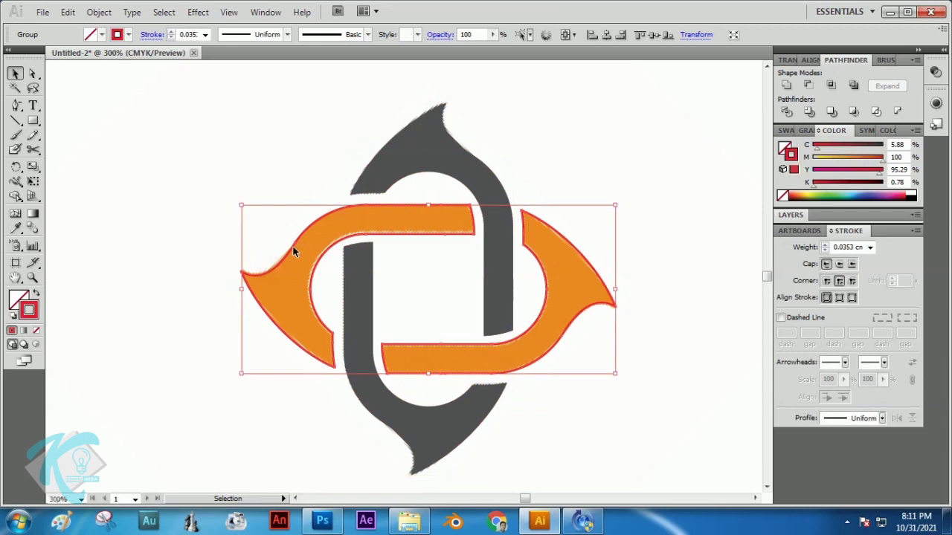
pyautogui.click(16, 228)
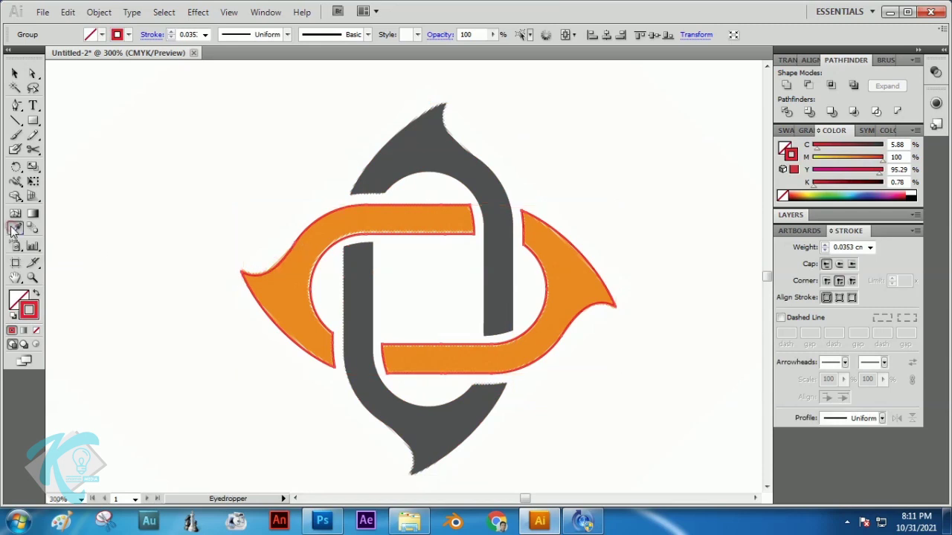
pyautogui.click(326, 228)
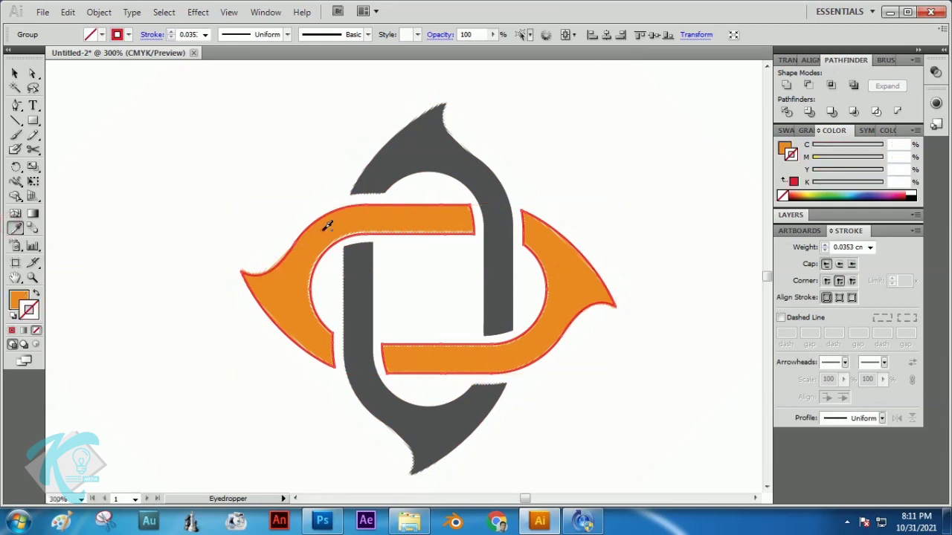
pyautogui.press('v')
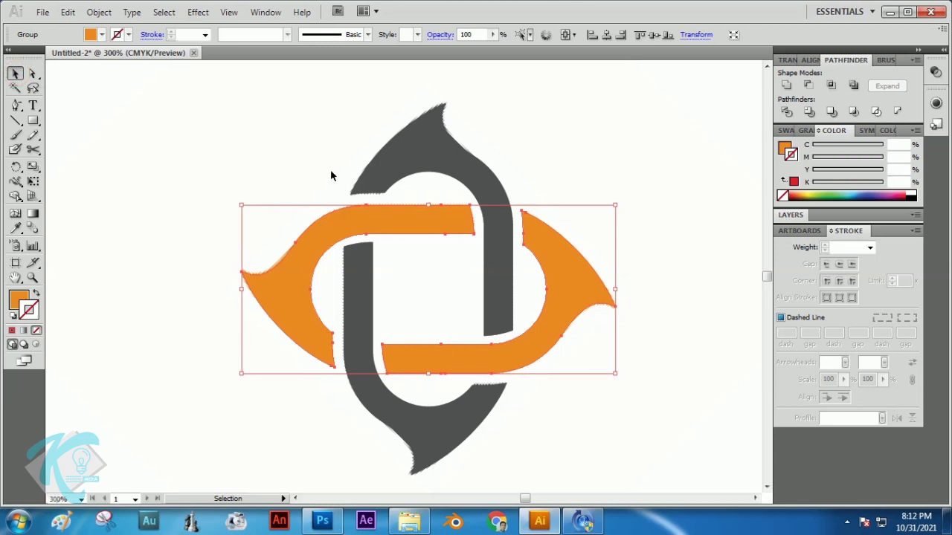
pyautogui.click(641, 132)
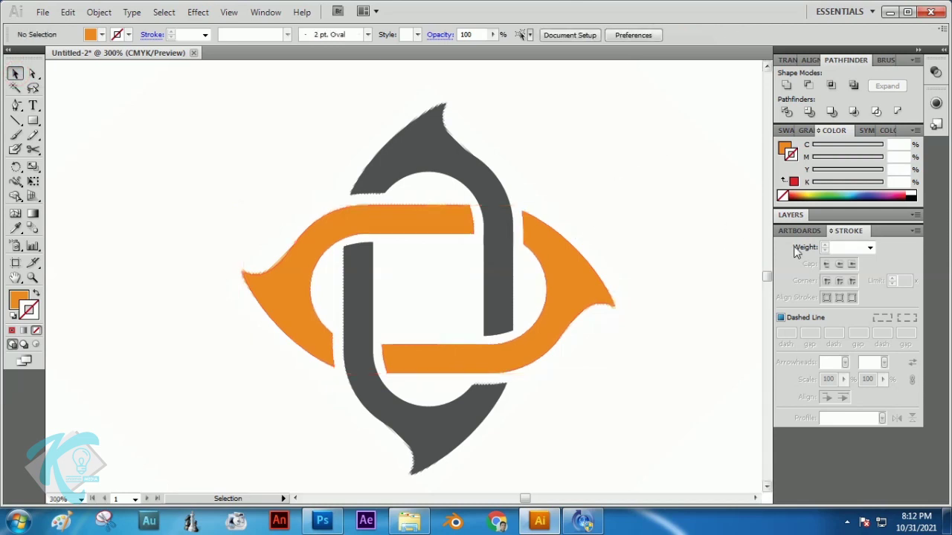
# Hide Layer 1 with the reference image and show the finished logo on the whole artboard
pyautogui.click(791, 215)
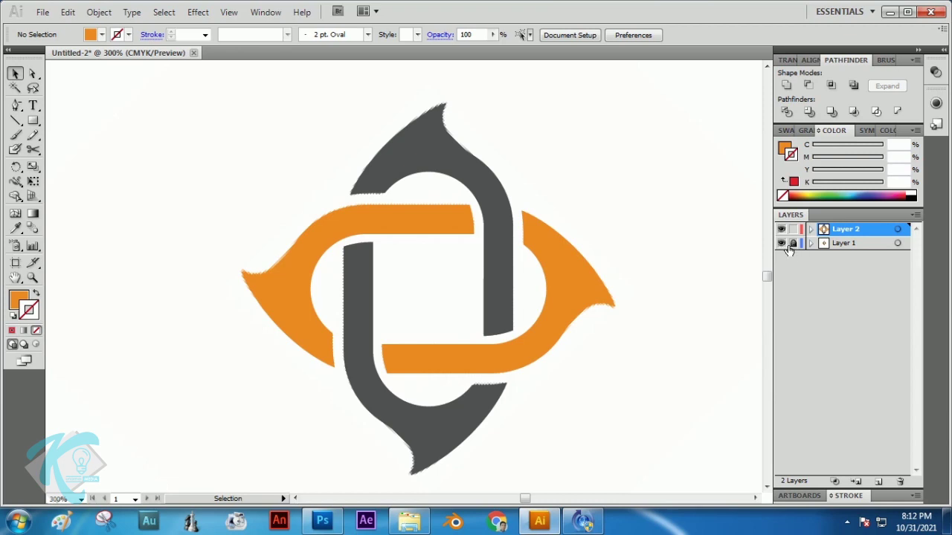
pyautogui.click(781, 243)
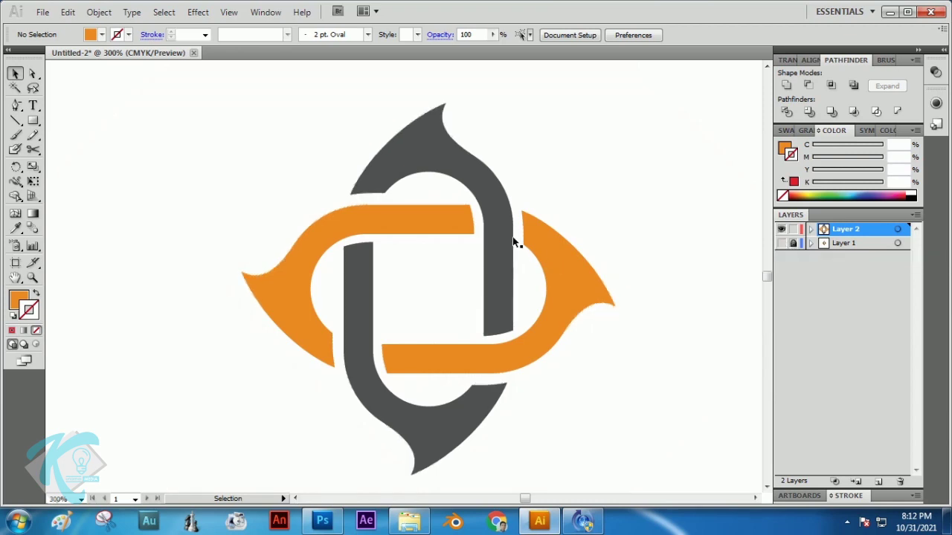
pyautogui.hotkey('ctrl', '0')
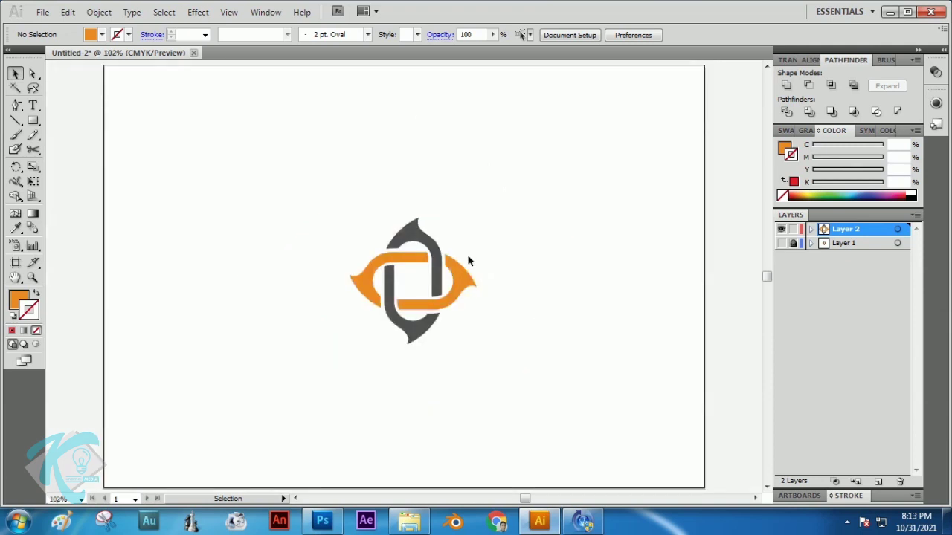